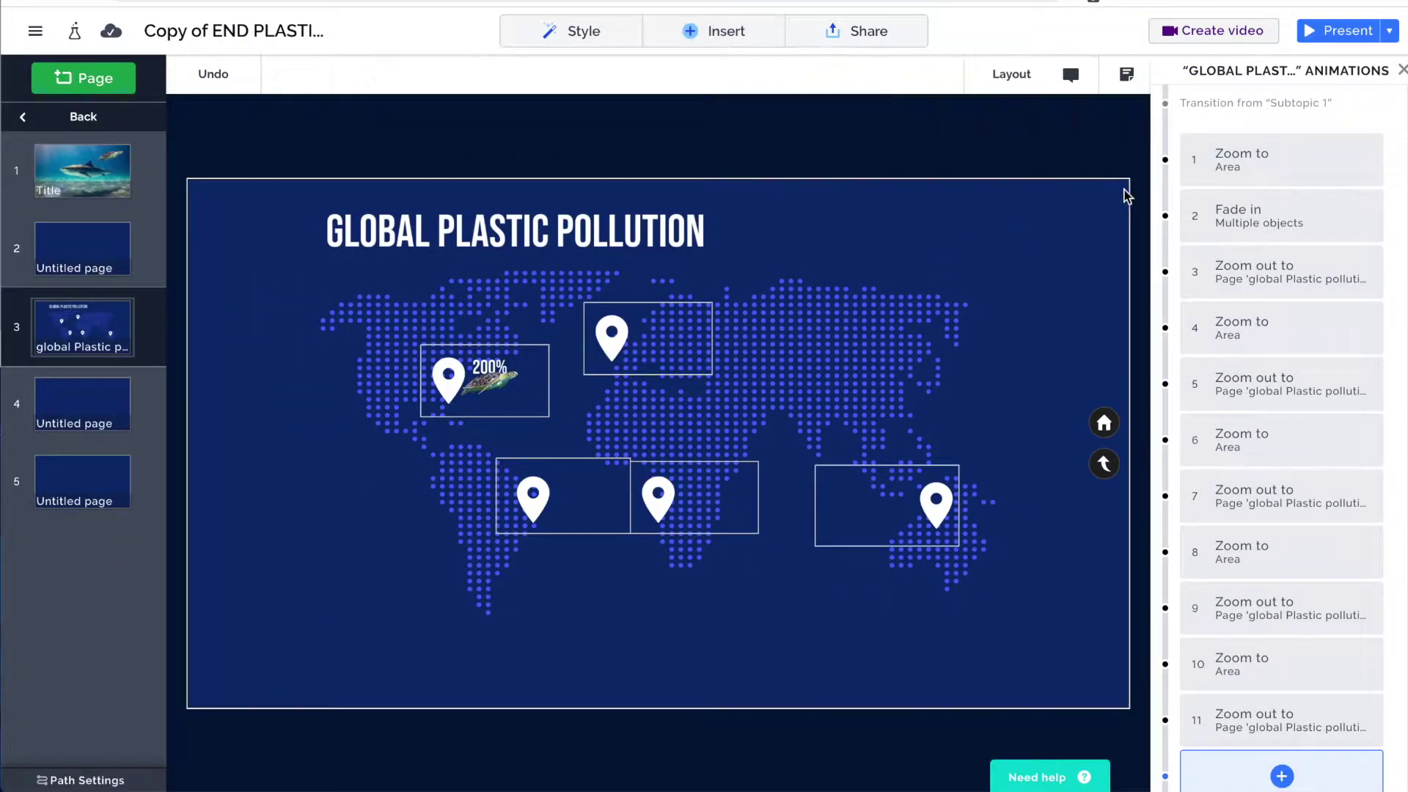
Close the animation list, then go from the overview through topic 3 to blank page 4
{"action": "left_click", "coordinate": [1401, 70]}
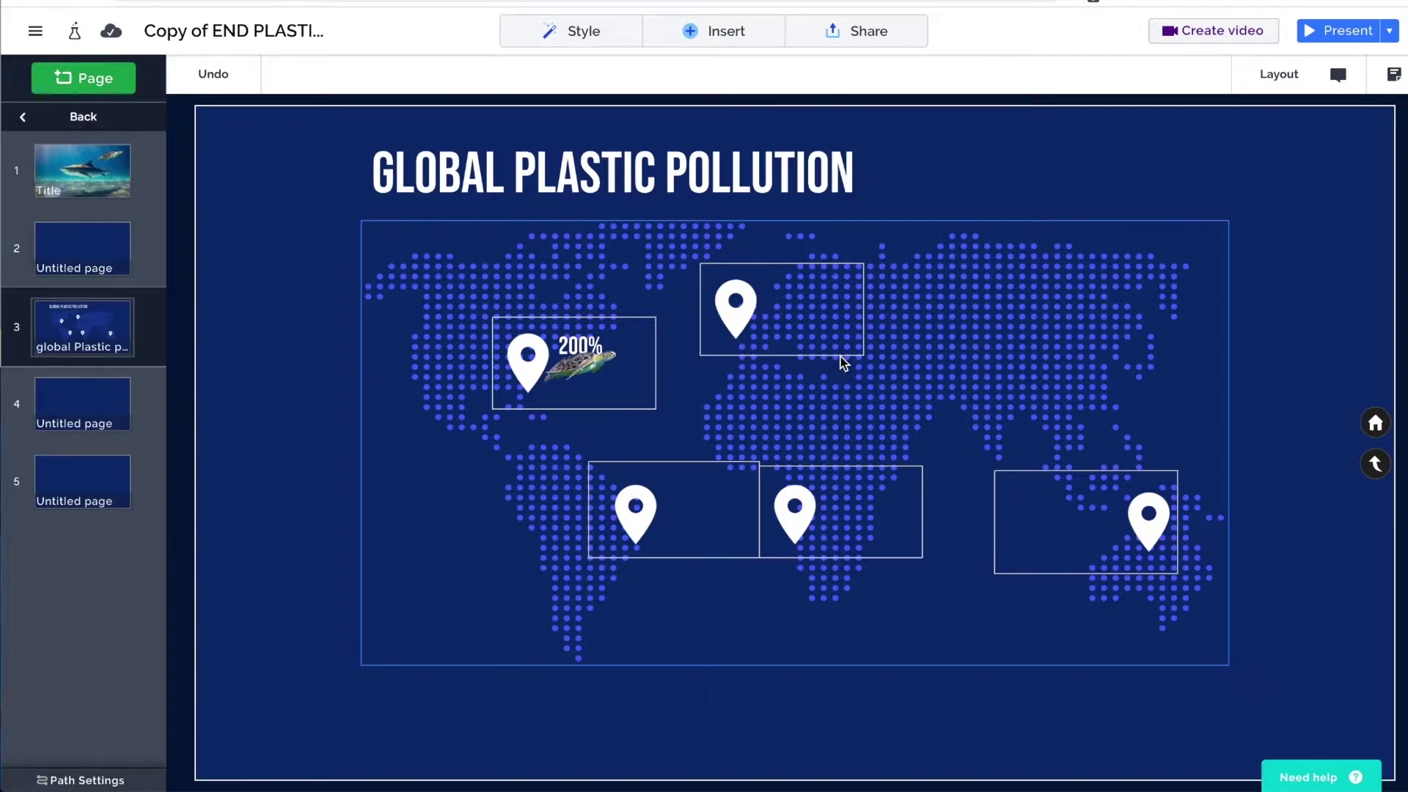
{"action": "left_click", "coordinate": [839, 390]}
{"action": "left_click", "coordinate": [842, 396]}
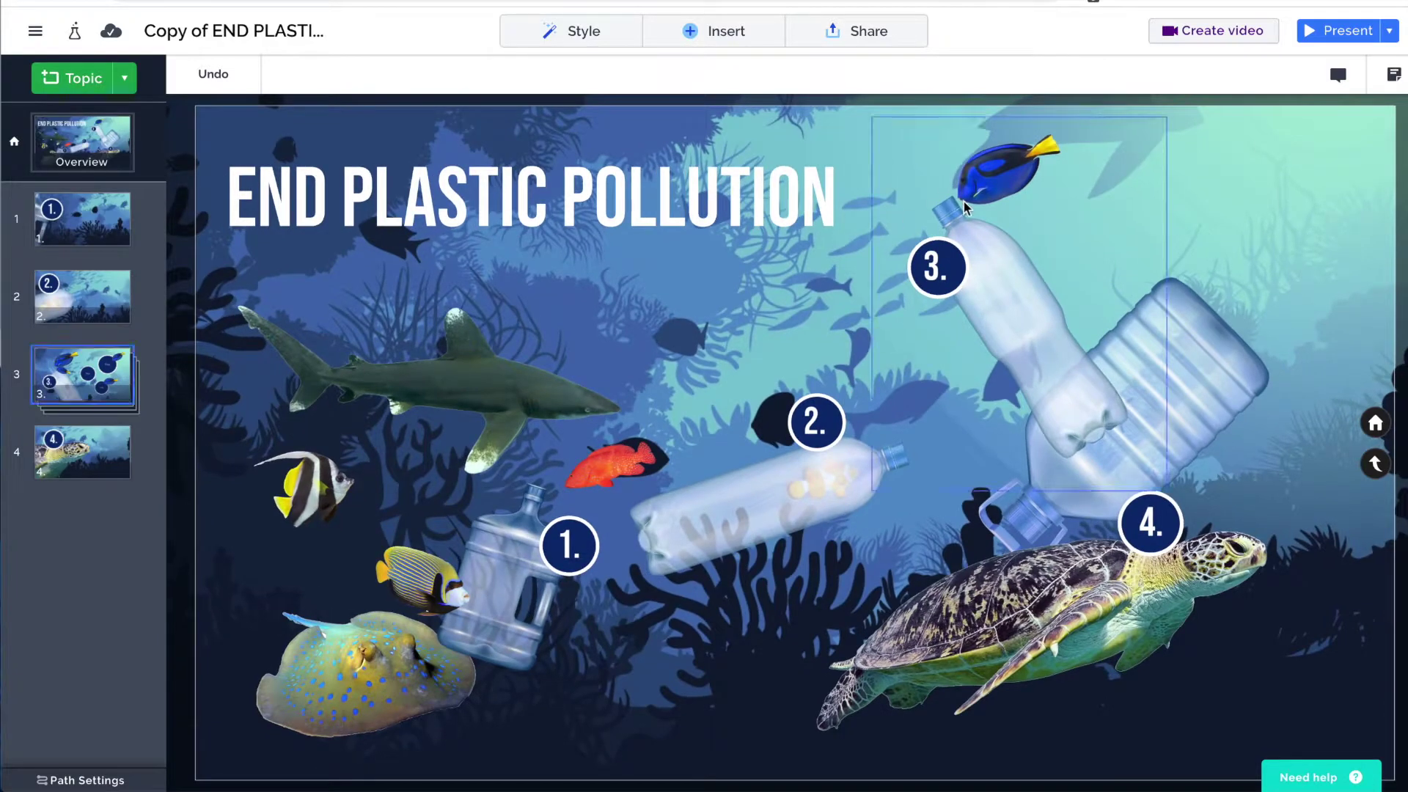
{"action": "left_click", "coordinate": [990, 192]}
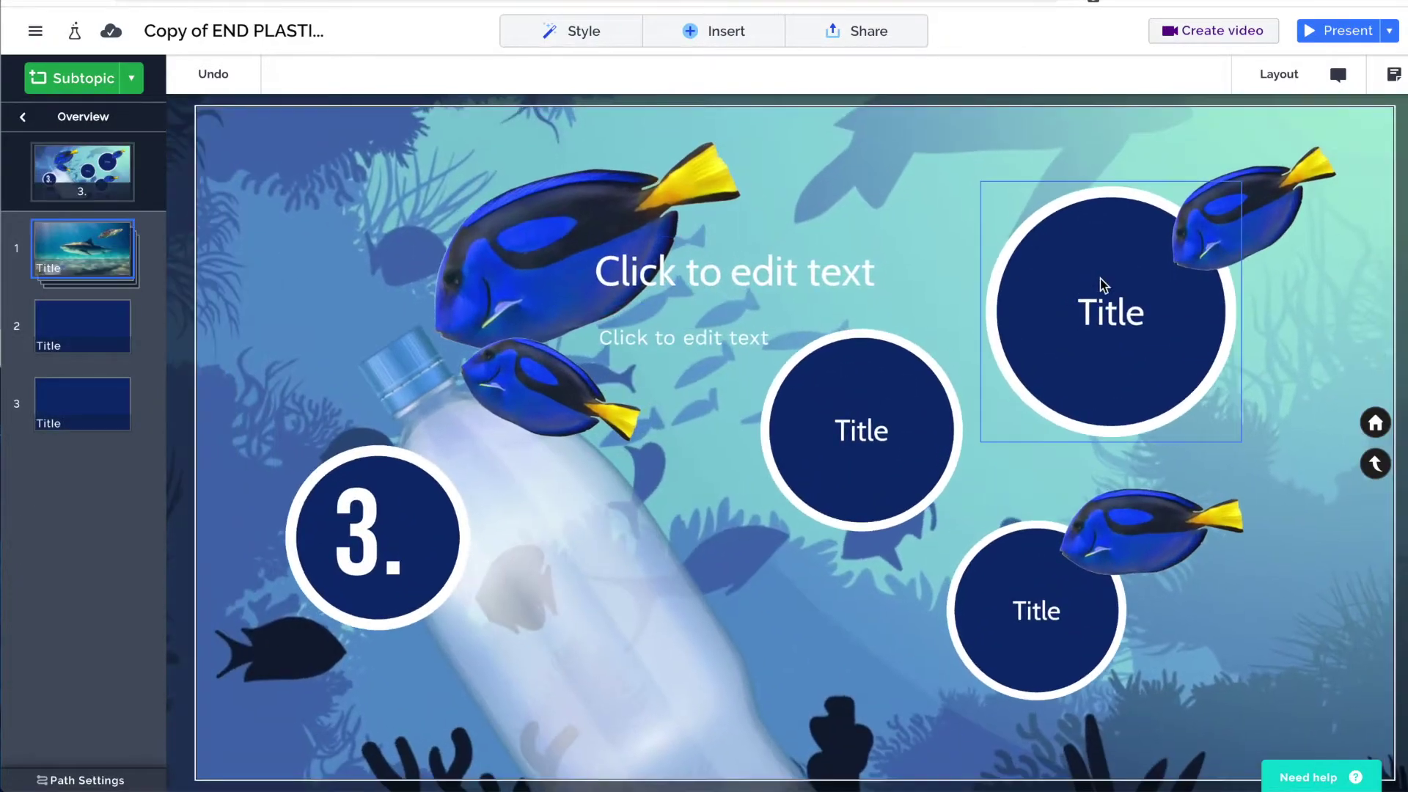
{"action": "left_click", "coordinate": [1106, 288]}
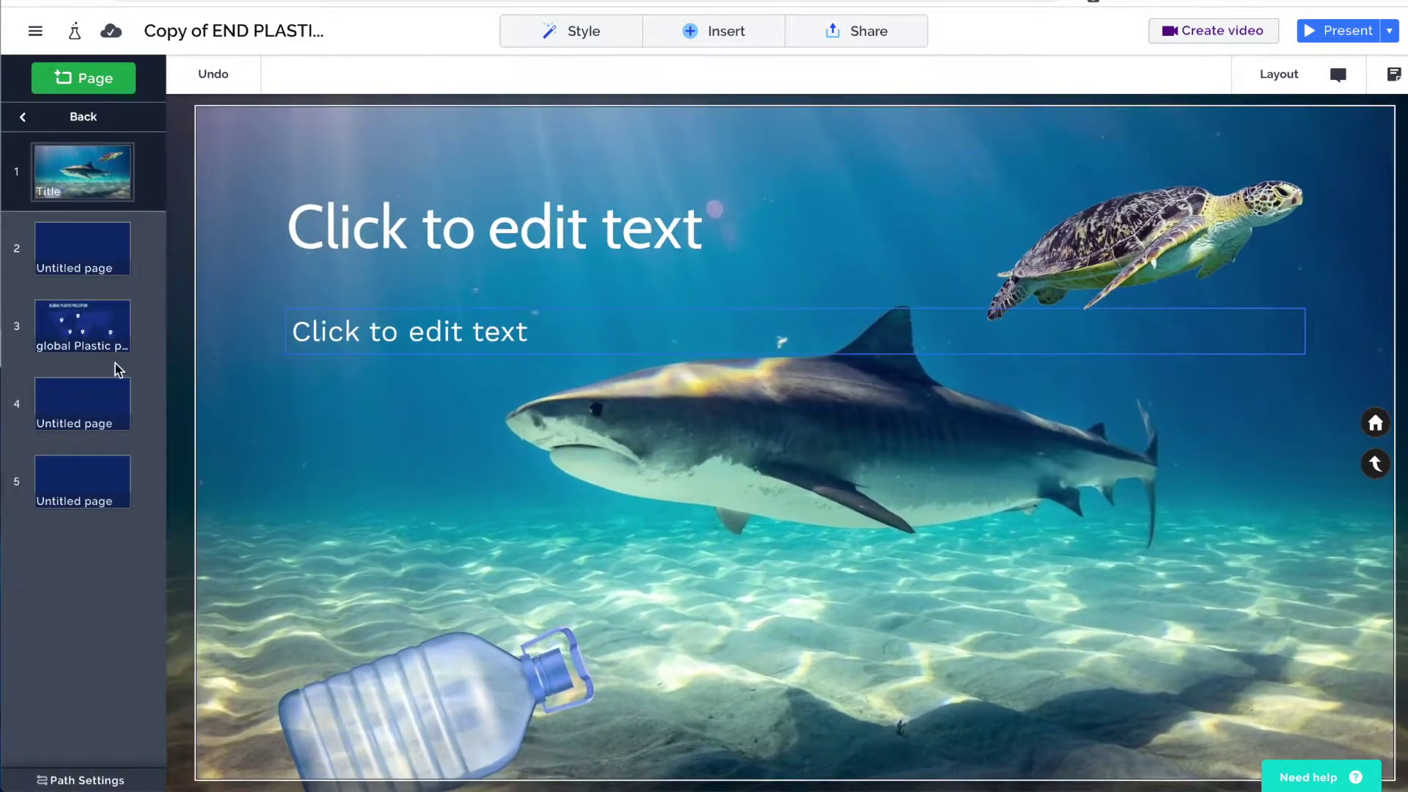
{"action": "left_click", "coordinate": [101, 398]}
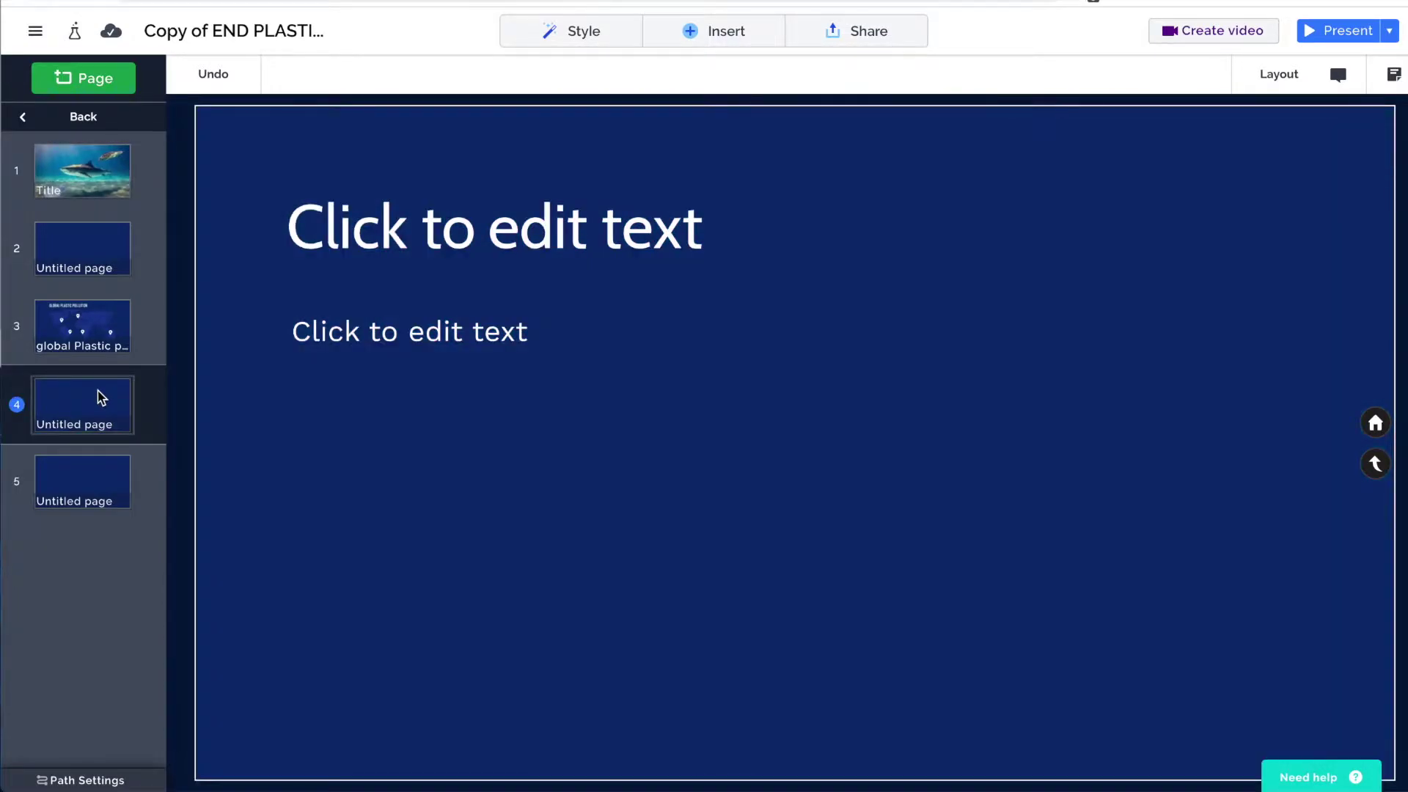
{"action": "left_click", "coordinate": [692, 33]}
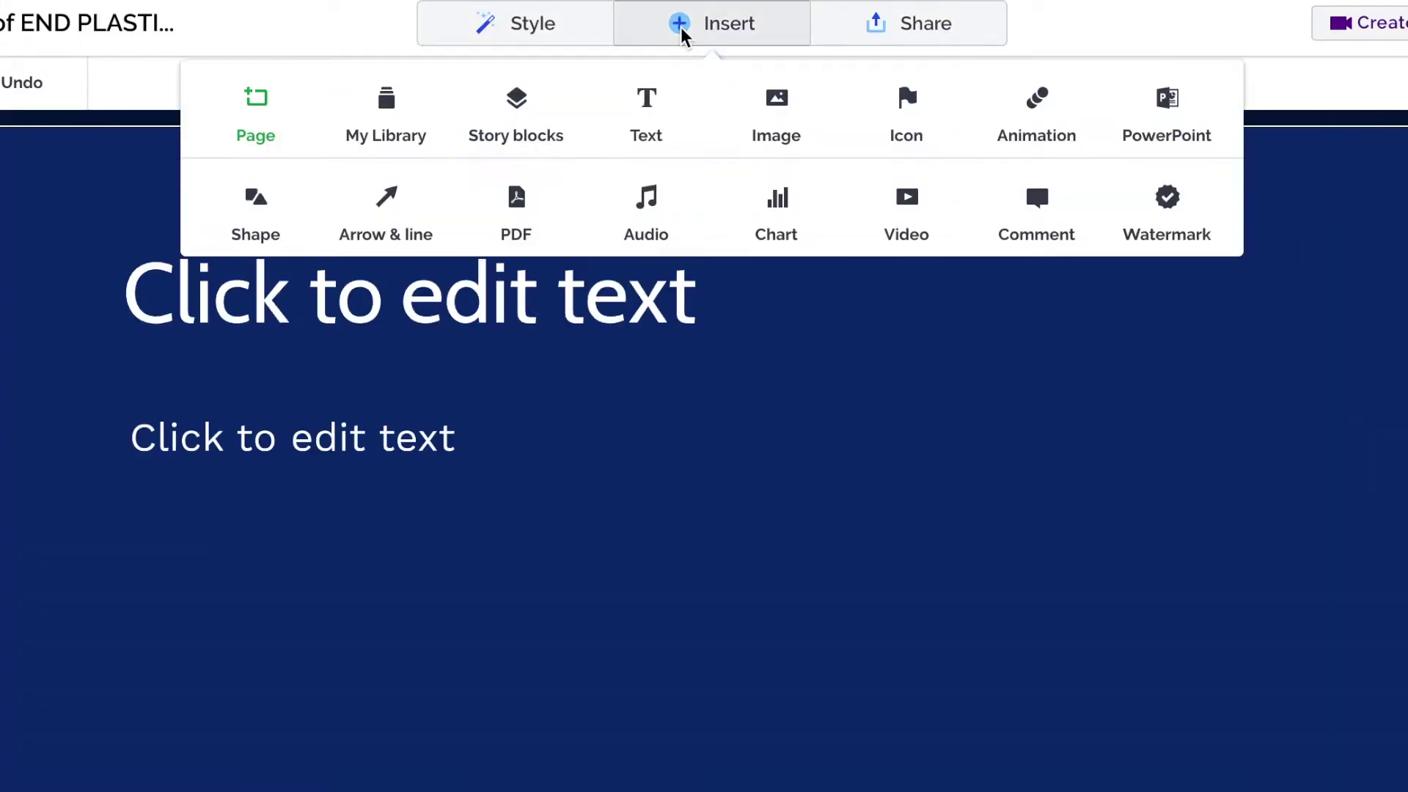
{"action": "left_click", "coordinate": [1173, 110]}
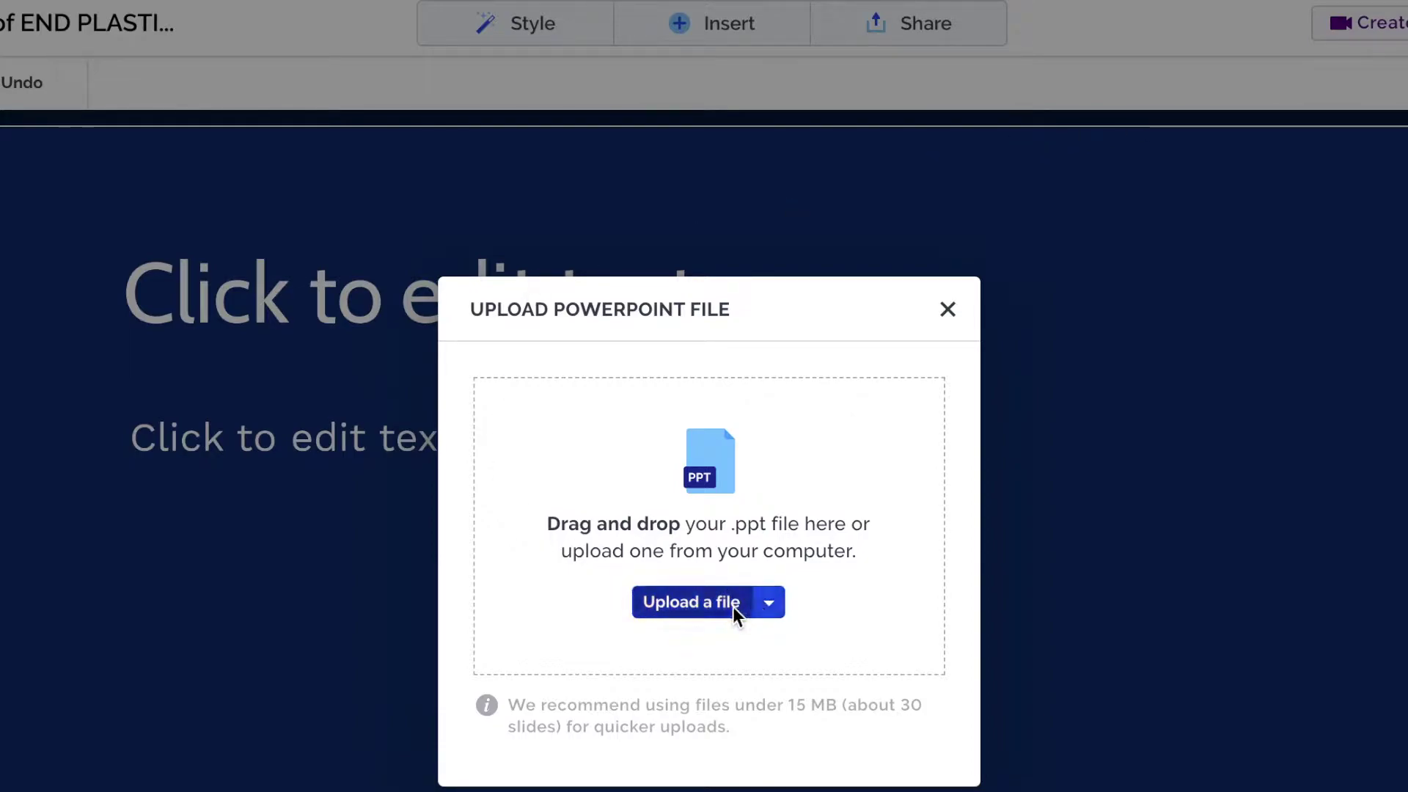
{"action": "left_click", "coordinate": [768, 606]}
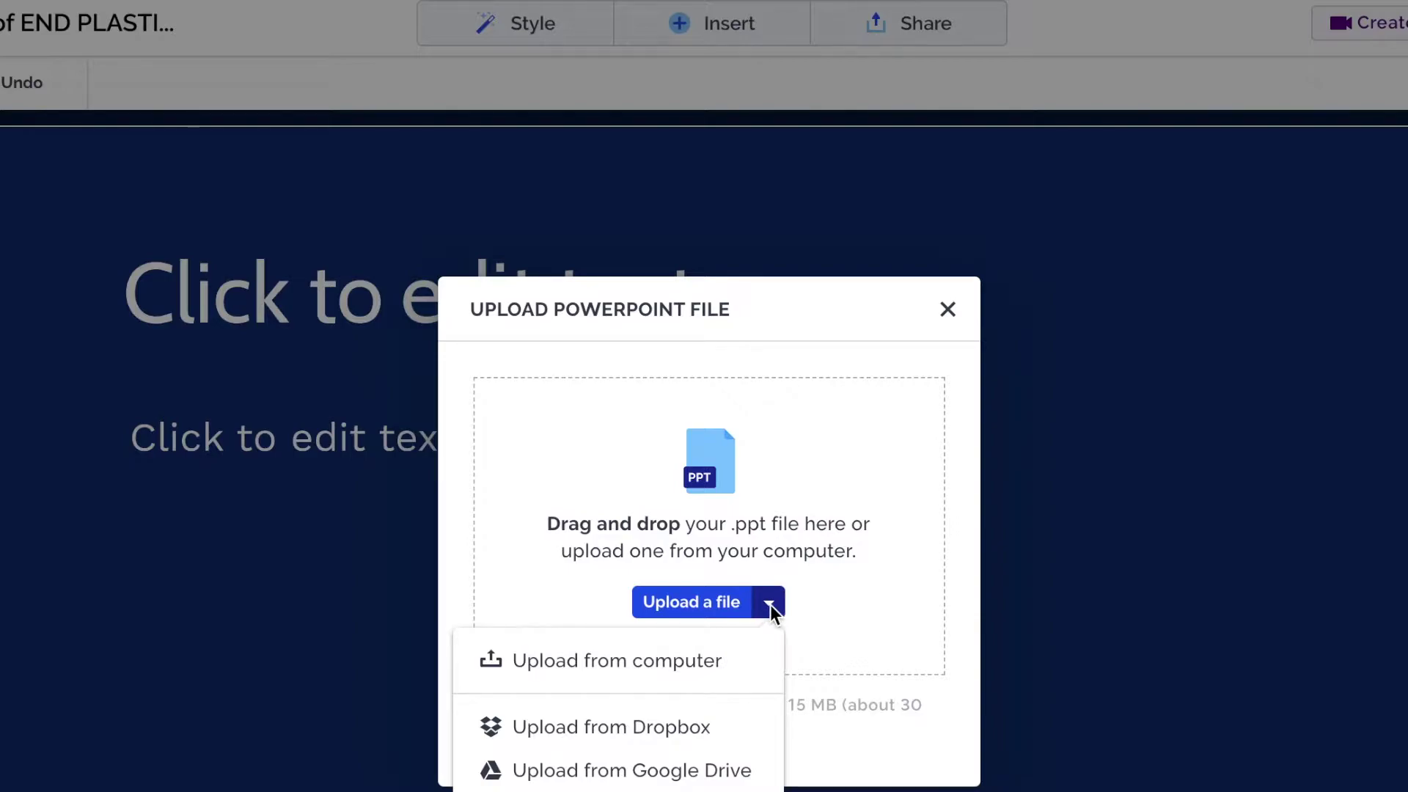
{"action": "left_click", "coordinate": [770, 604]}
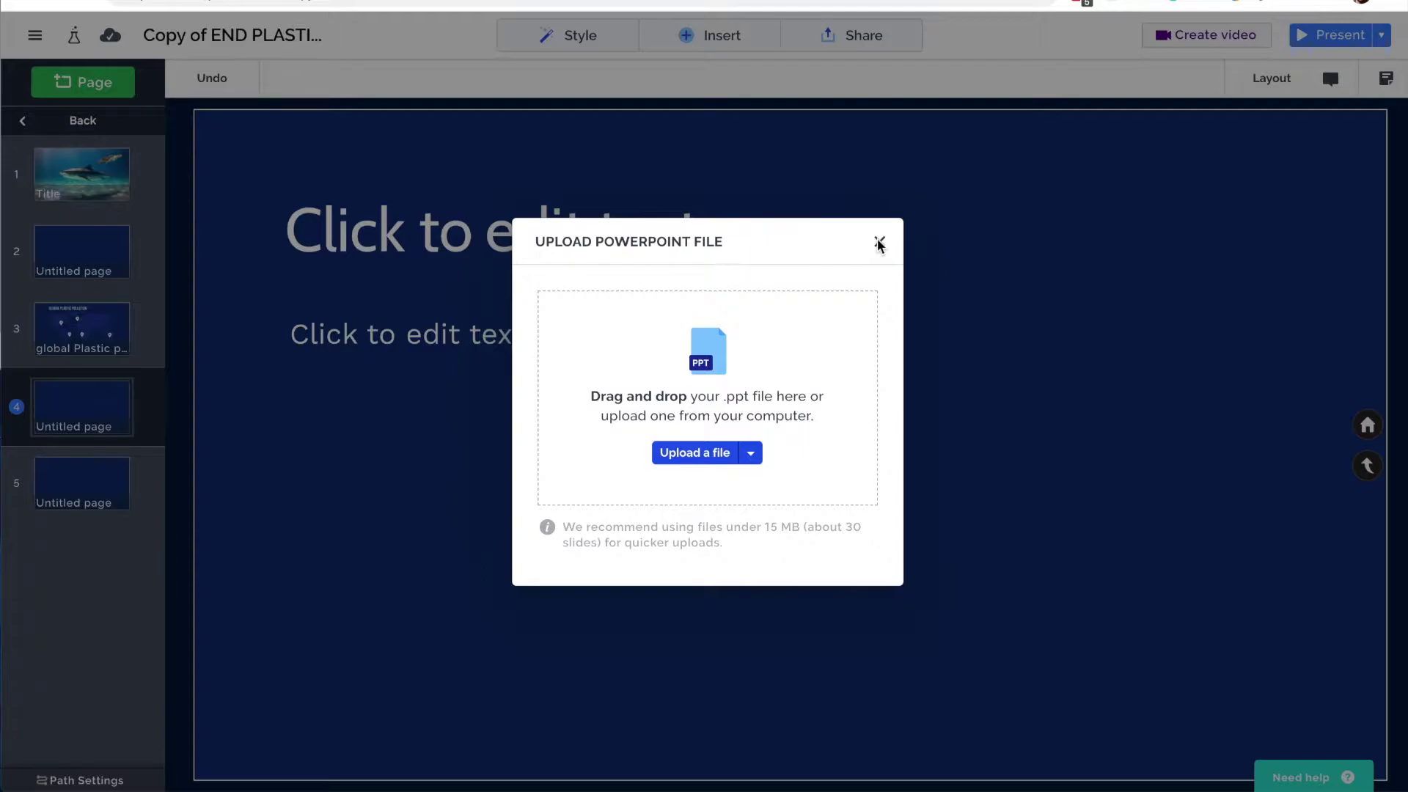
{"action": "left_click", "coordinate": [879, 243]}
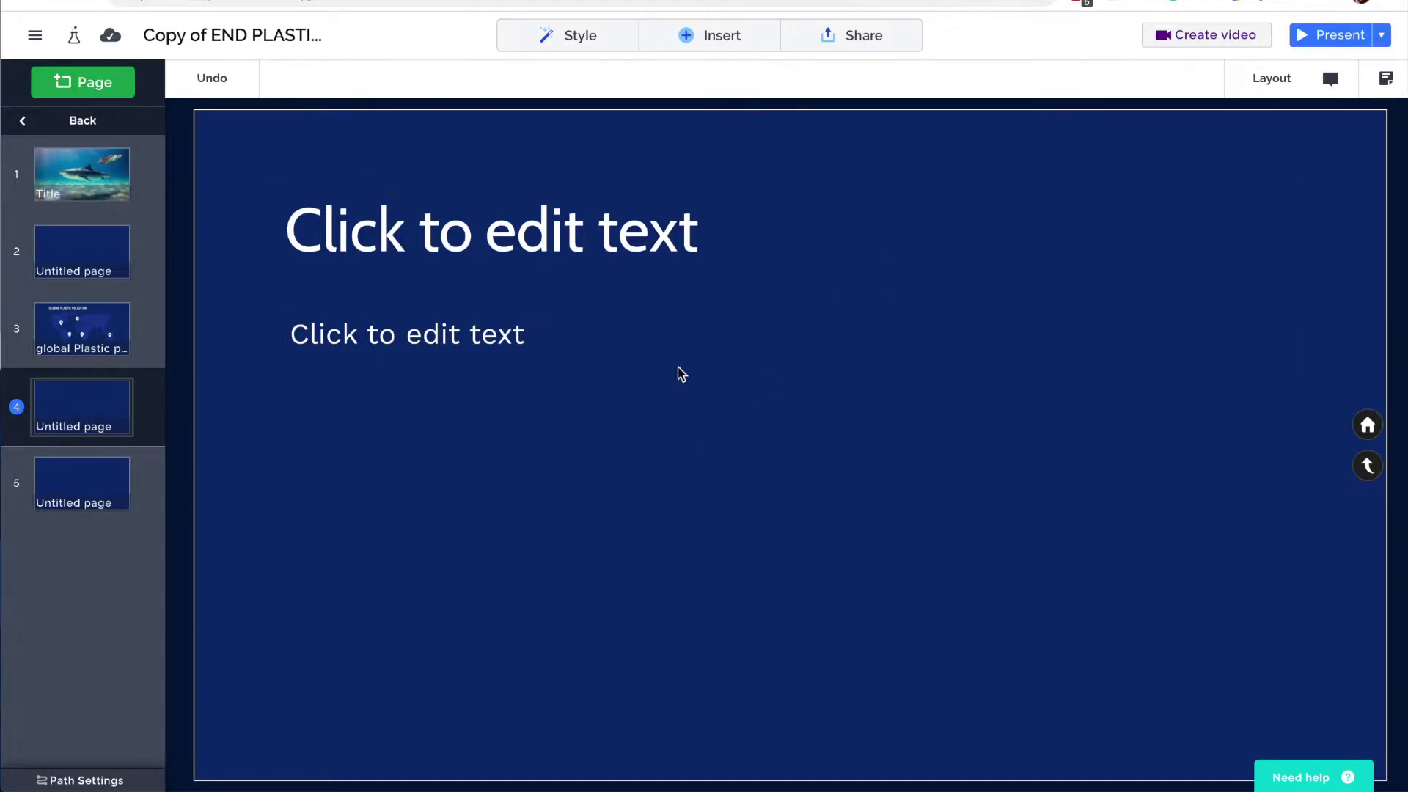
{"action": "left_click", "coordinate": [715, 34]}
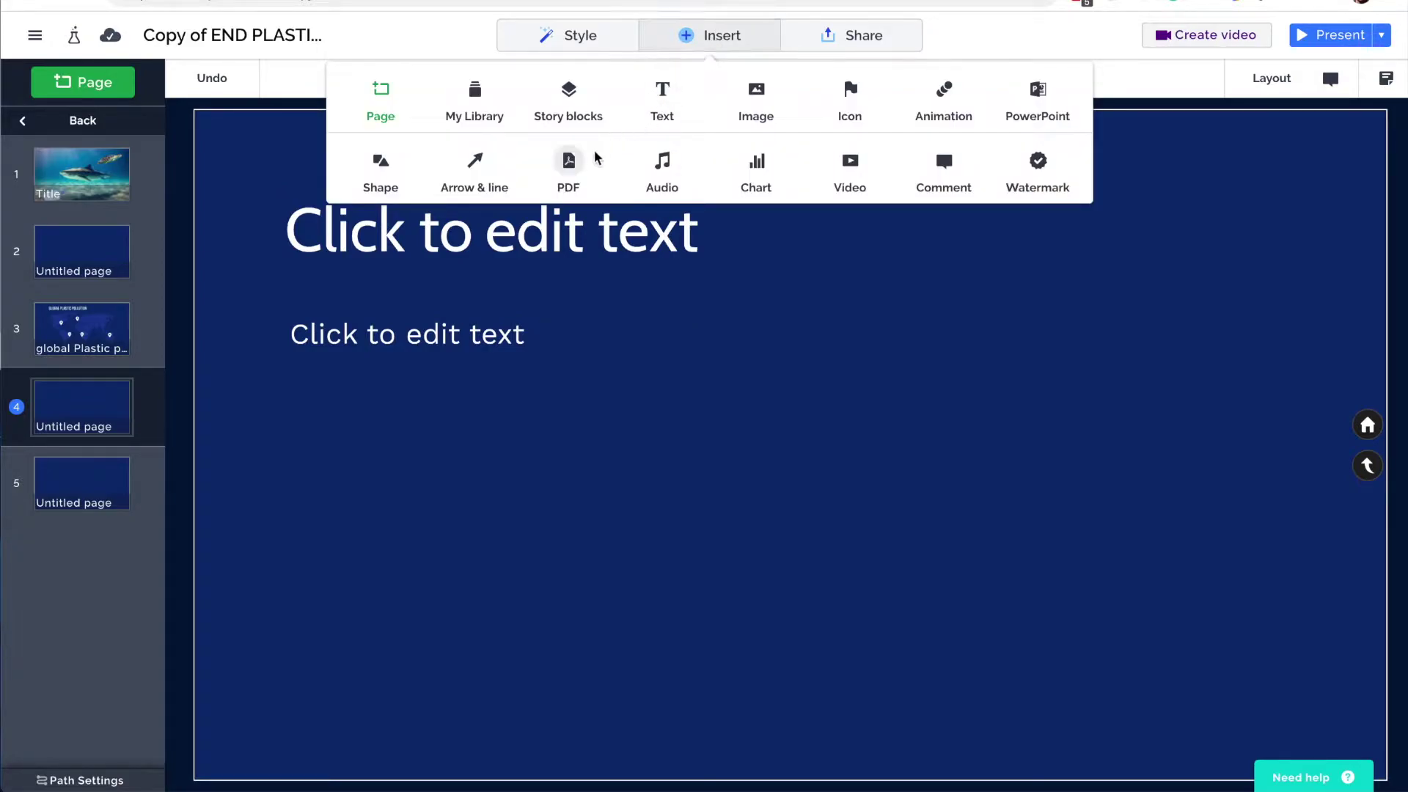
{"action": "left_click", "coordinate": [382, 165]}
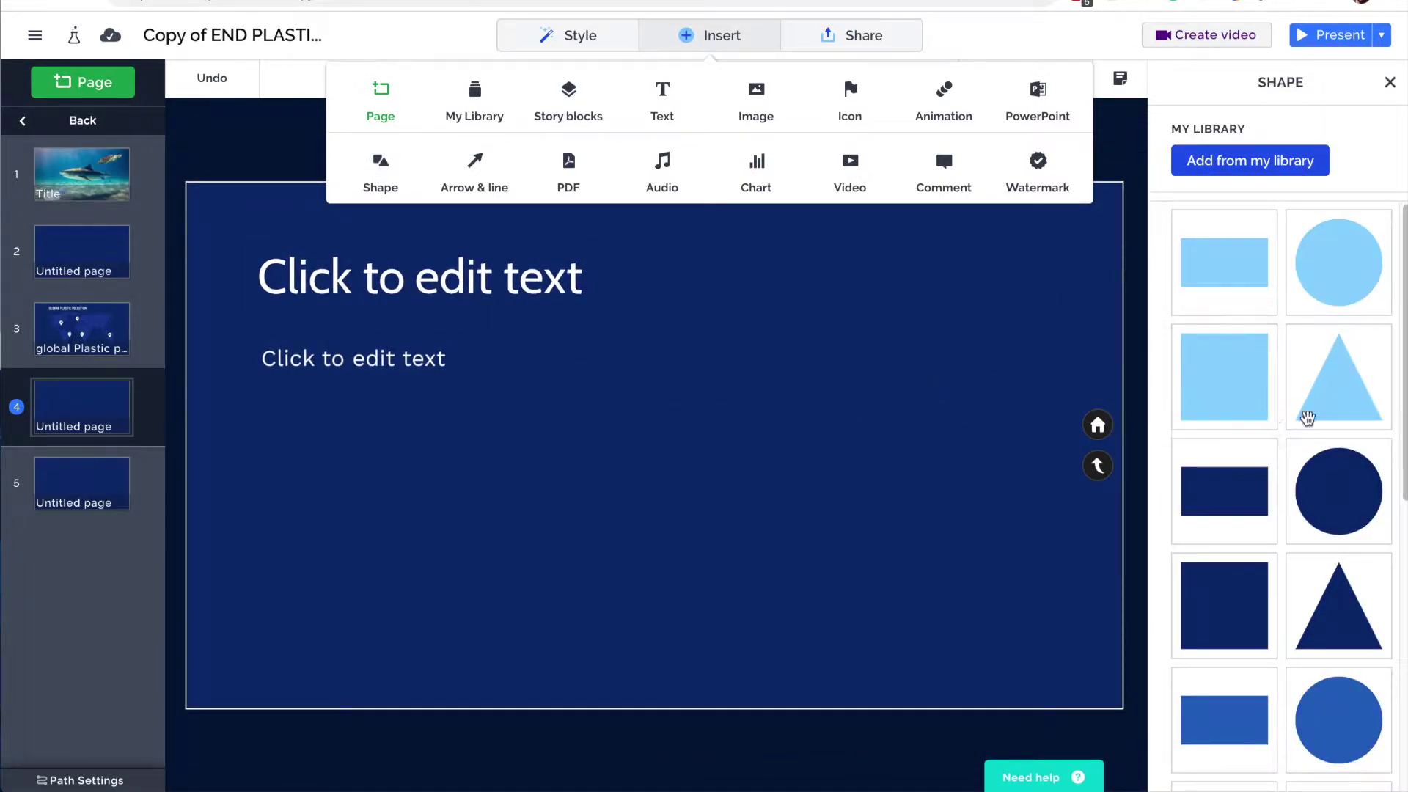
{"action": "scroll", "coordinate": [1327, 418], "scroll_direction": "down", "scroll_amount": 8}
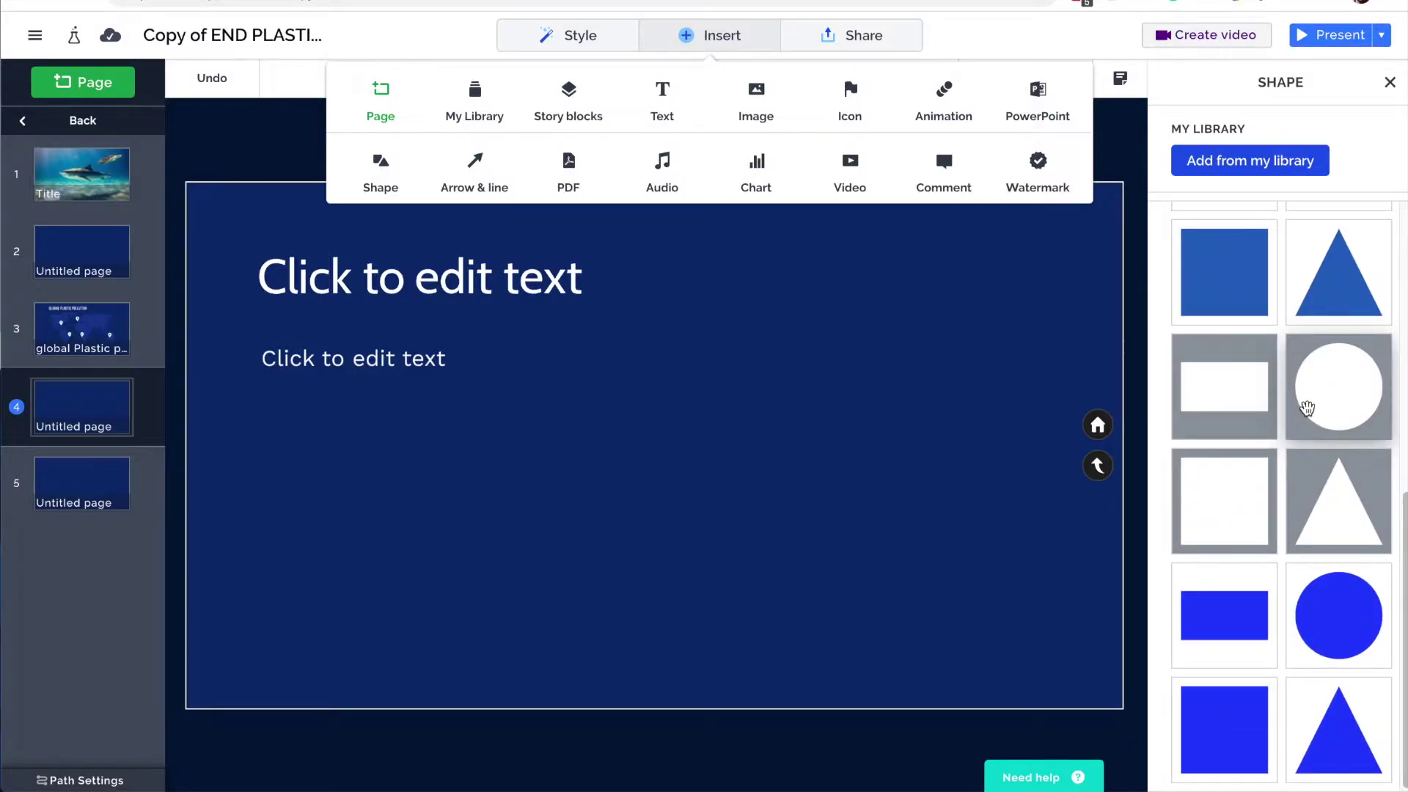
{"action": "scroll", "coordinate": [1307, 407], "scroll_direction": "up", "scroll_amount": 1}
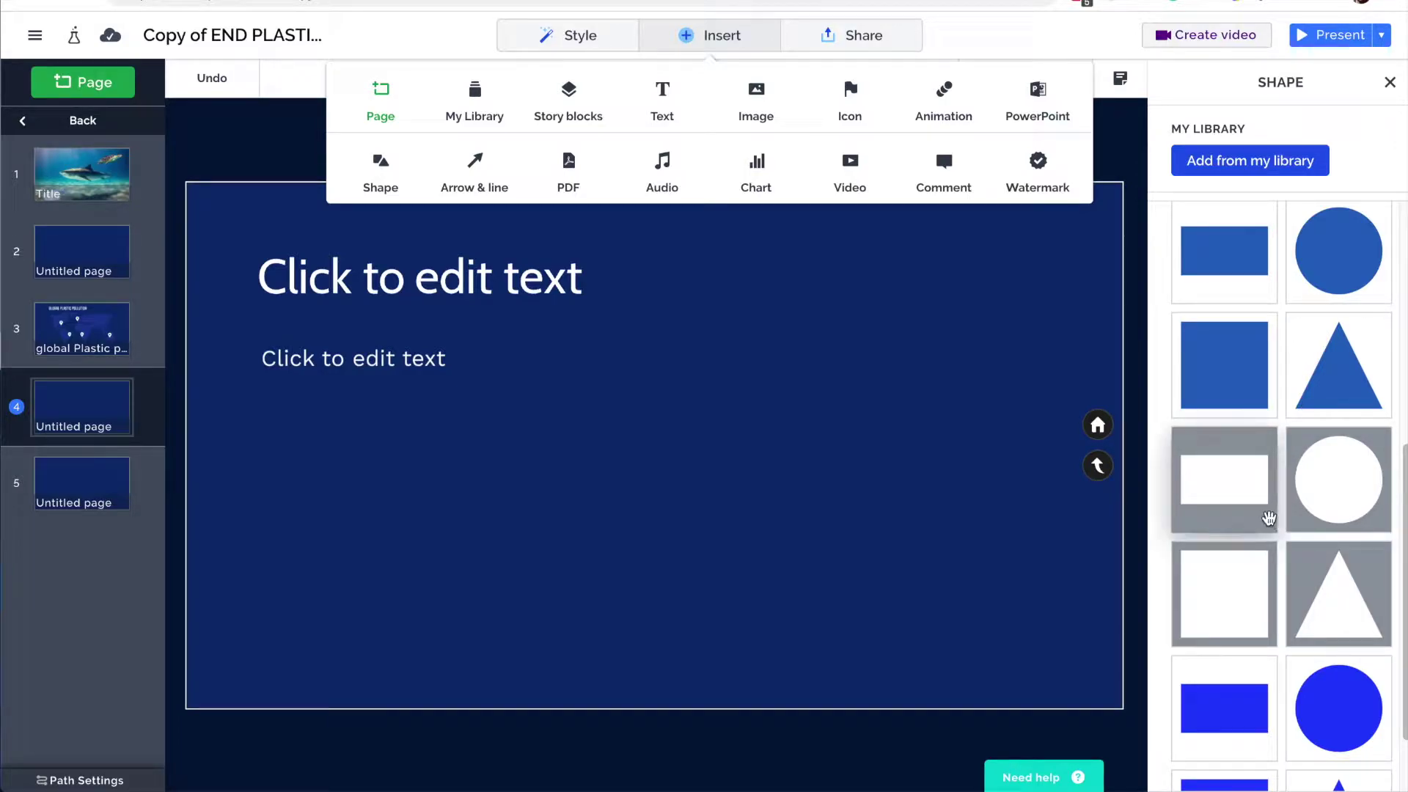
{"action": "scroll", "coordinate": [1269, 518], "scroll_direction": "up", "scroll_amount": 3}
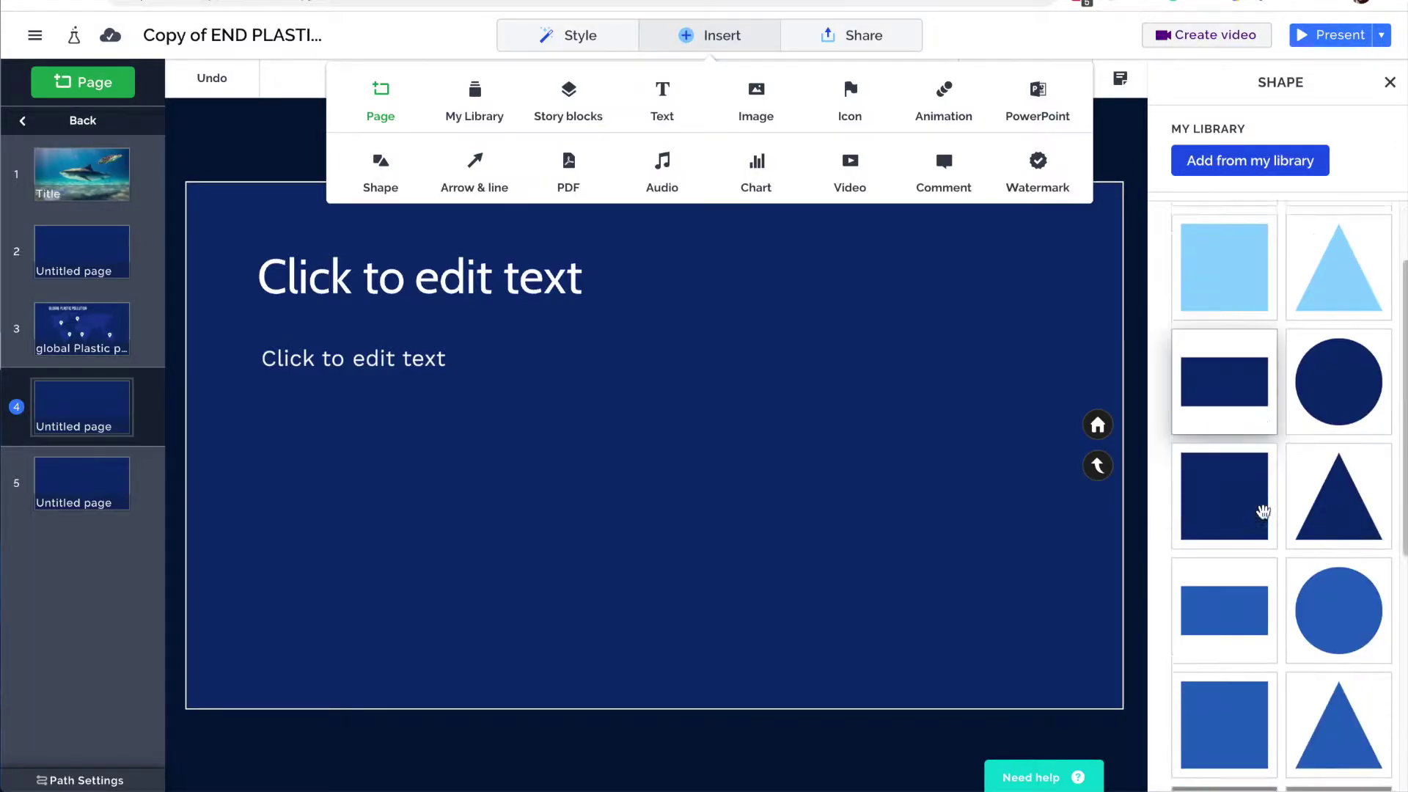
{"action": "scroll", "coordinate": [1262, 511], "scroll_direction": "down", "scroll_amount": 4}
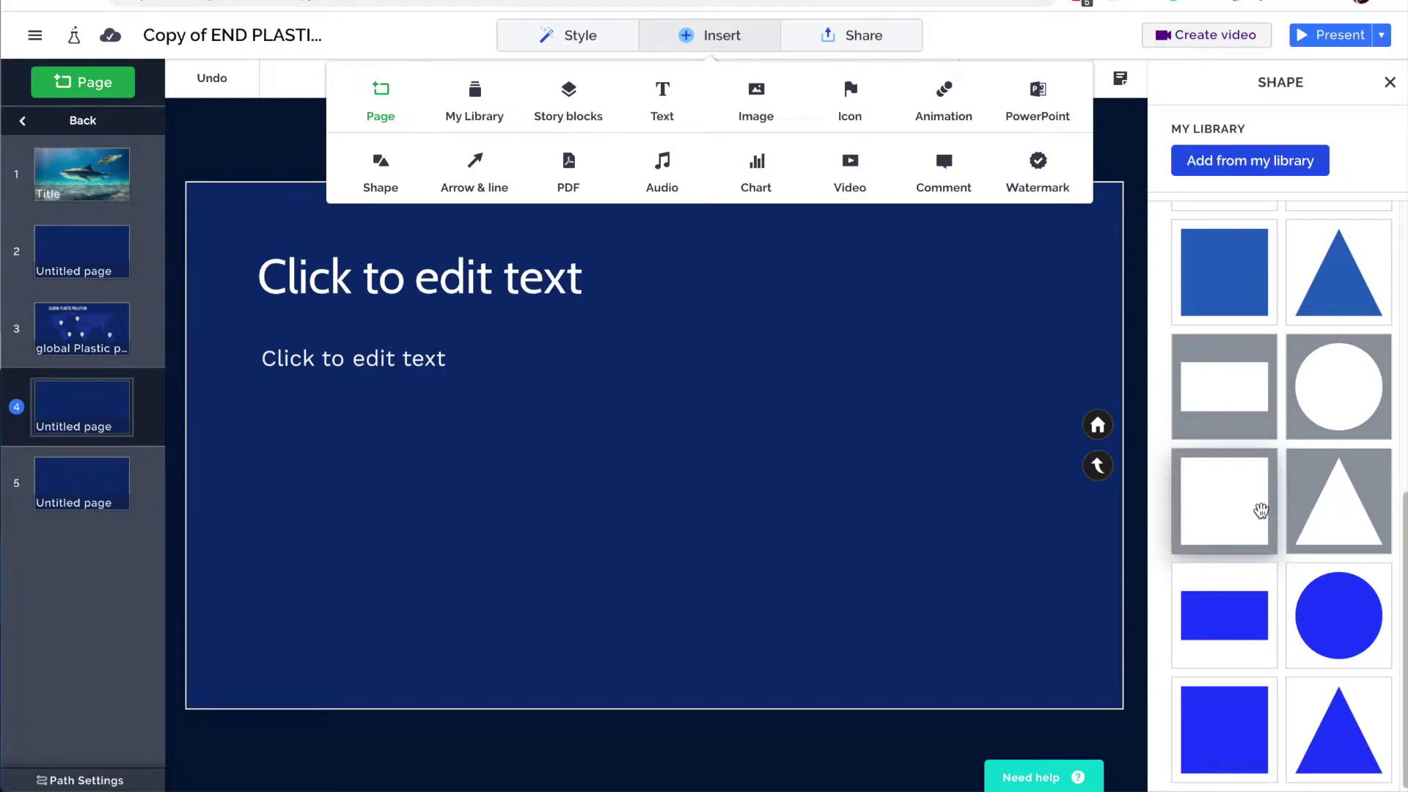
{"action": "left_click_drag", "start_coordinate": [1260, 509], "coordinate": [729, 513]}
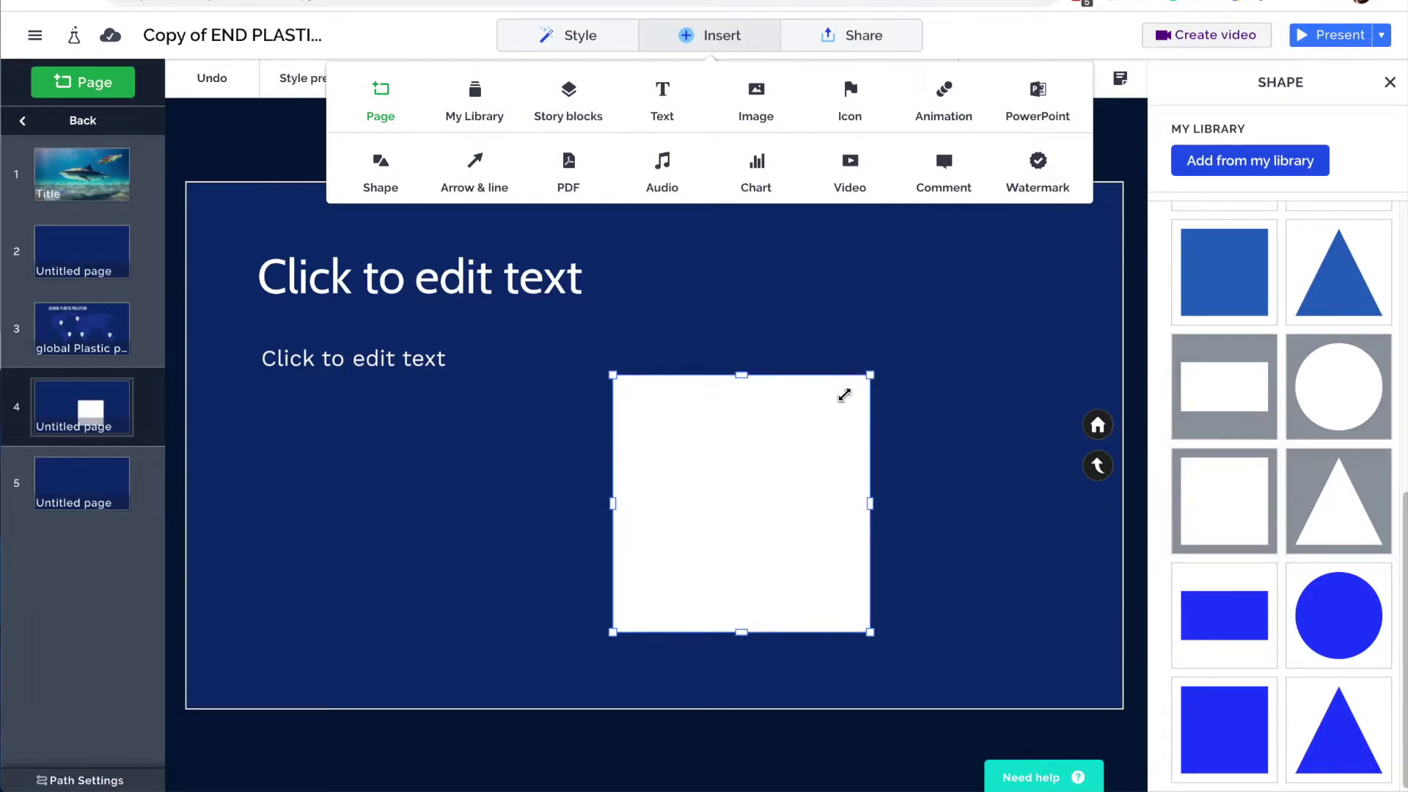
{"action": "left_click_drag", "start_coordinate": [844, 394], "coordinate": [821, 453]}
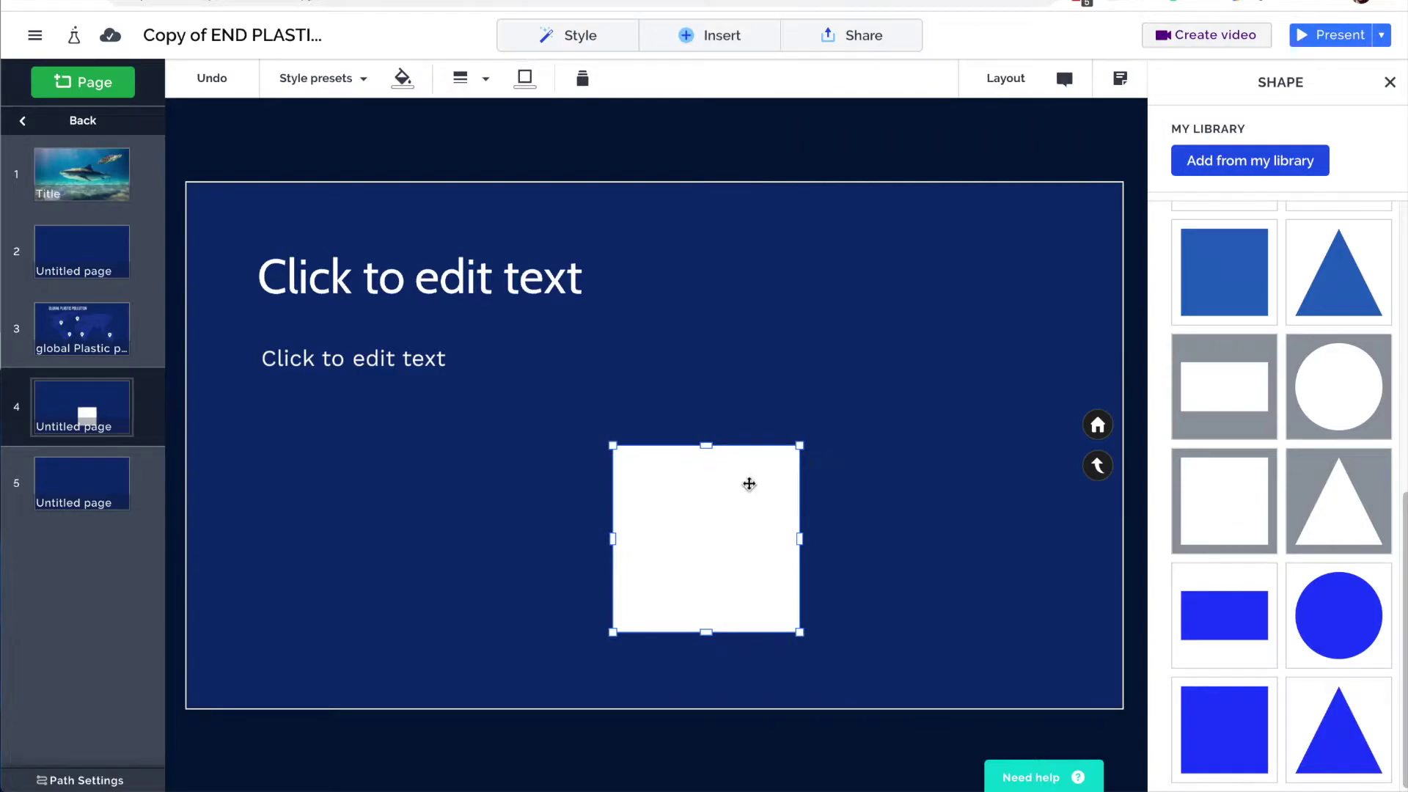
{"action": "left_click", "coordinate": [404, 81]}
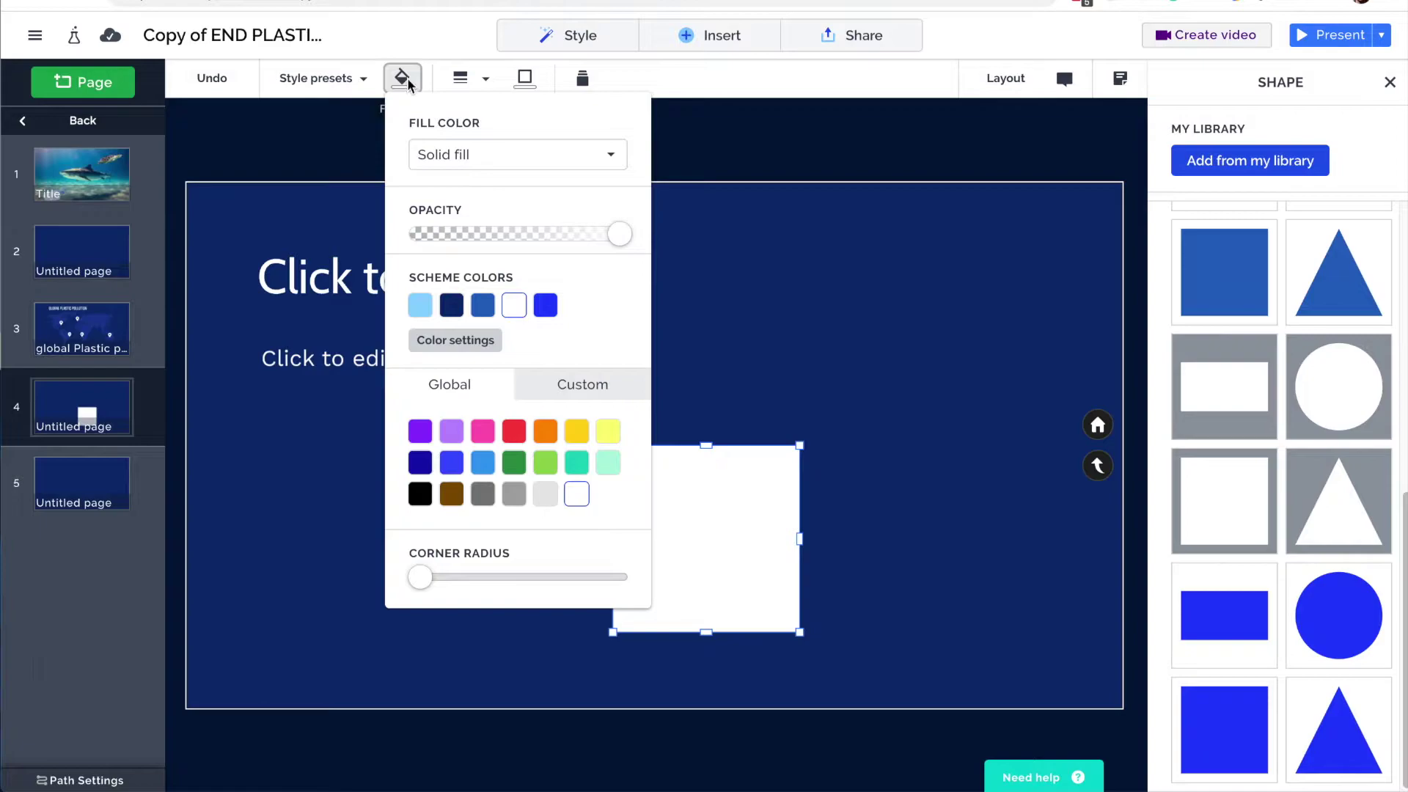
{"action": "left_click", "coordinate": [609, 157]}
{"action": "left_click", "coordinate": [544, 232]}
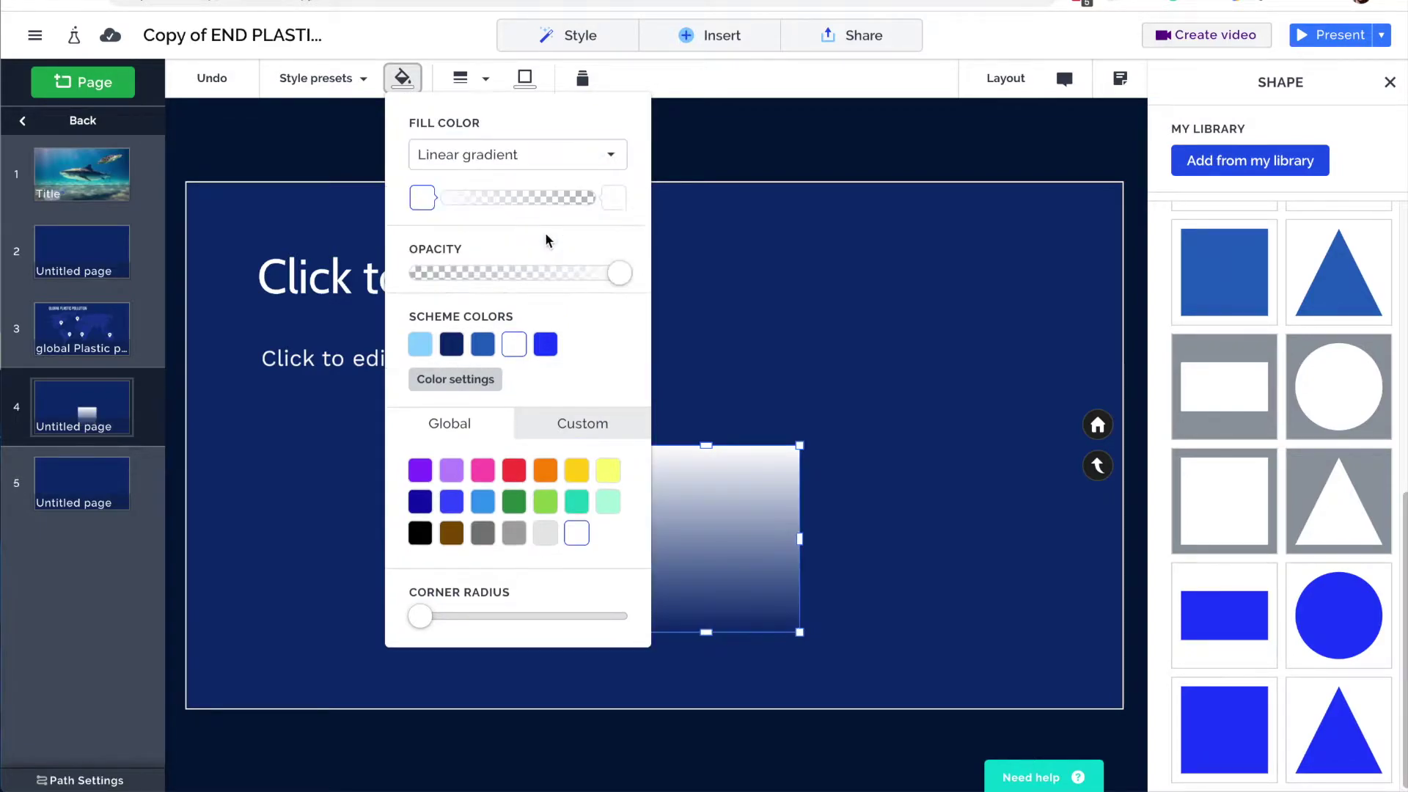
{"action": "left_click_drag", "start_coordinate": [732, 491], "coordinate": [896, 346]}
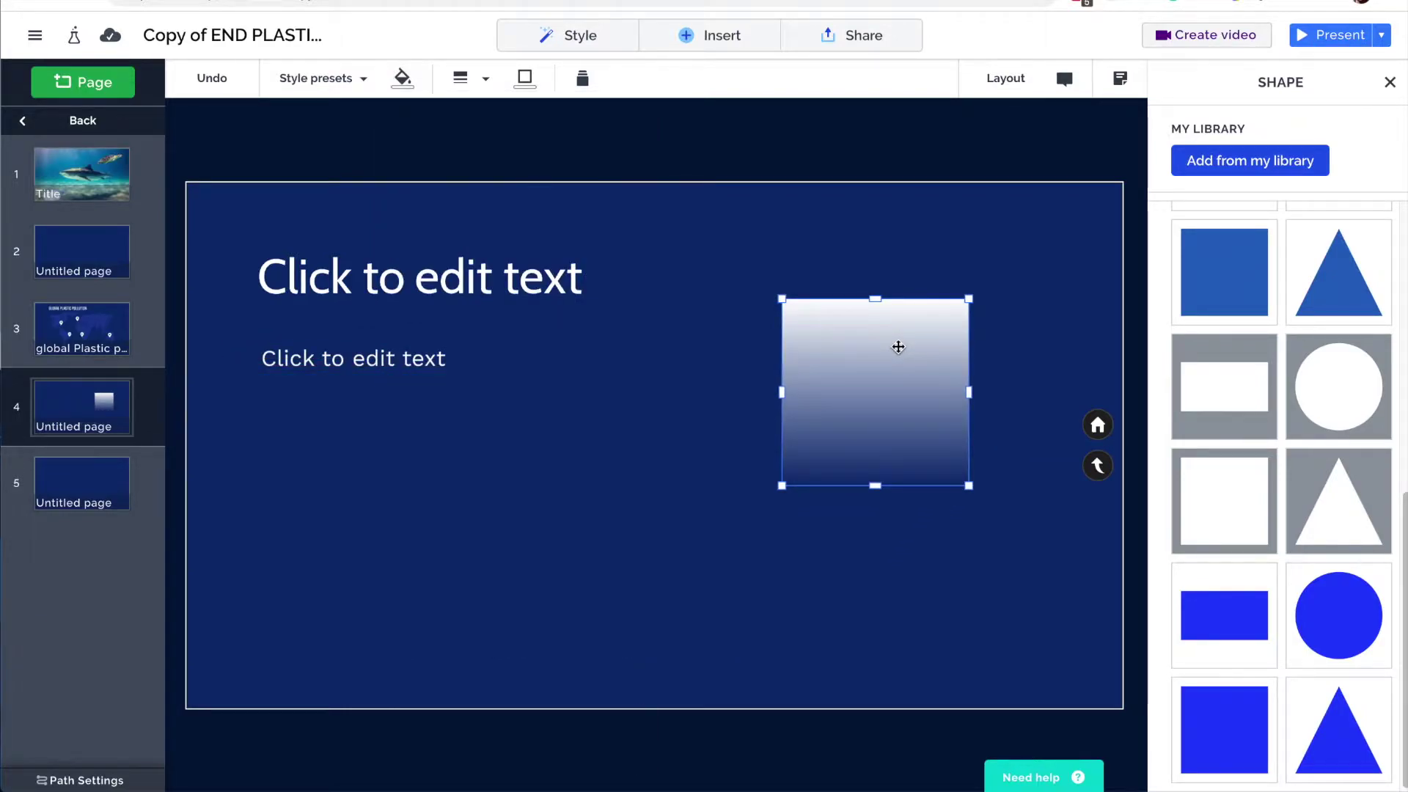
{"action": "left_click", "coordinate": [706, 392]}
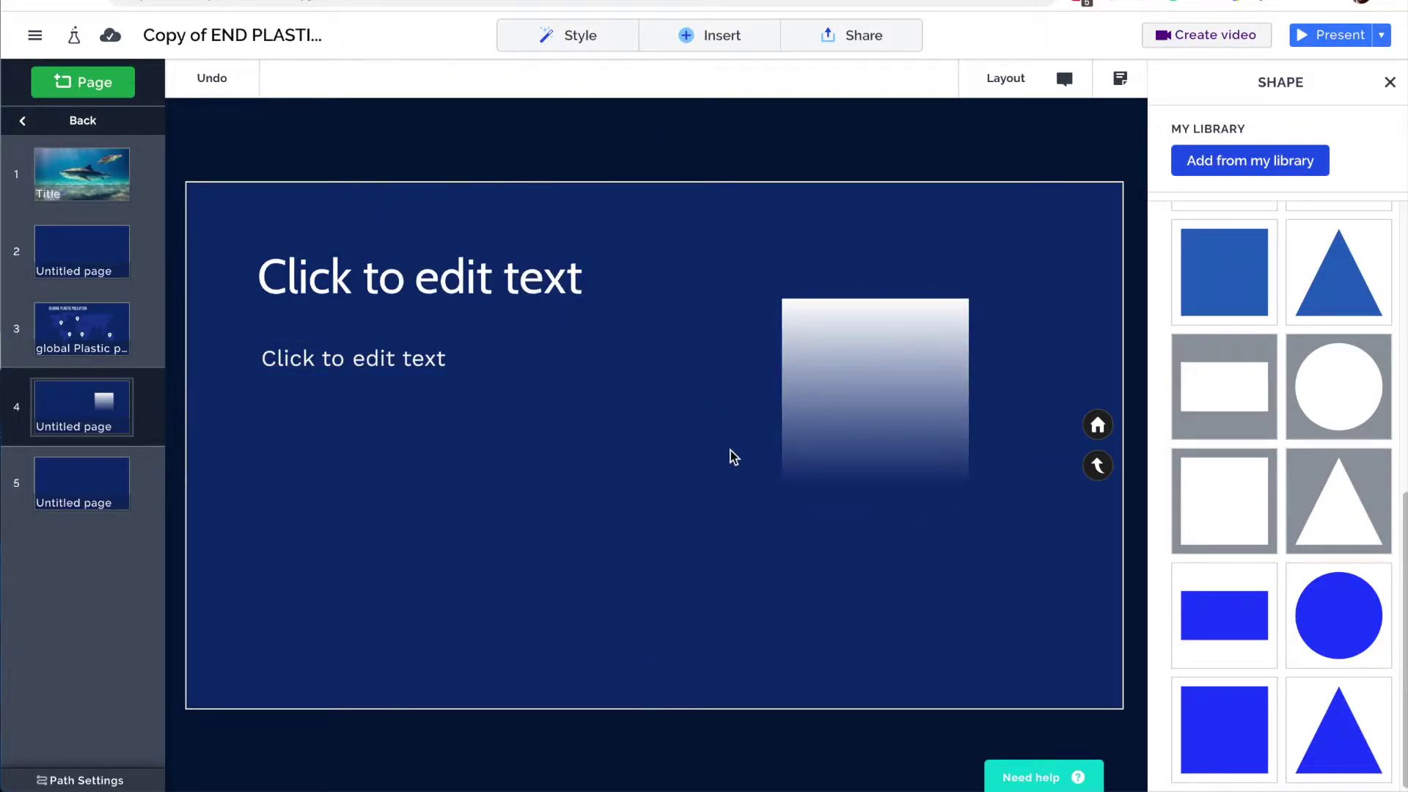
{"action": "left_click", "coordinate": [889, 423]}
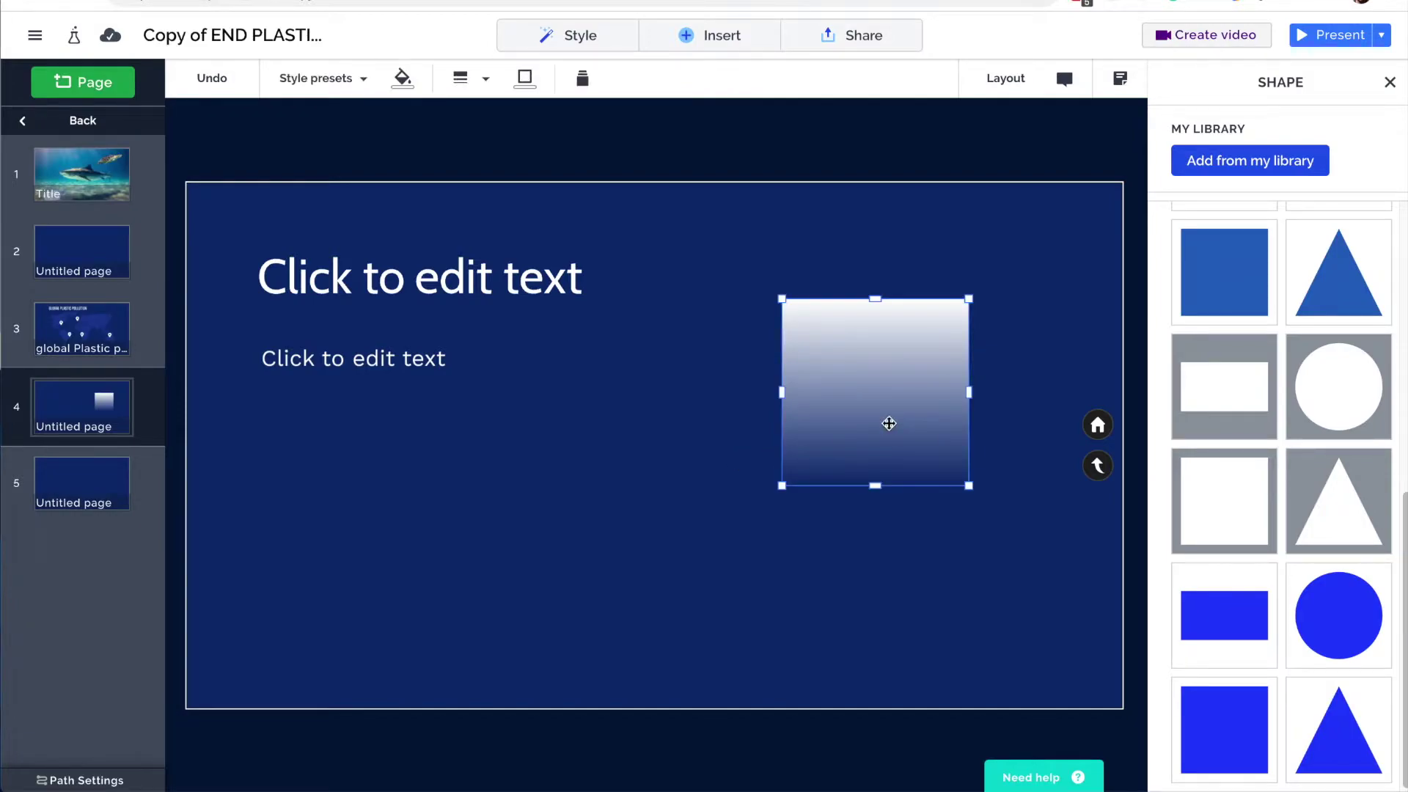
{"action": "key", "text": "Delete"}
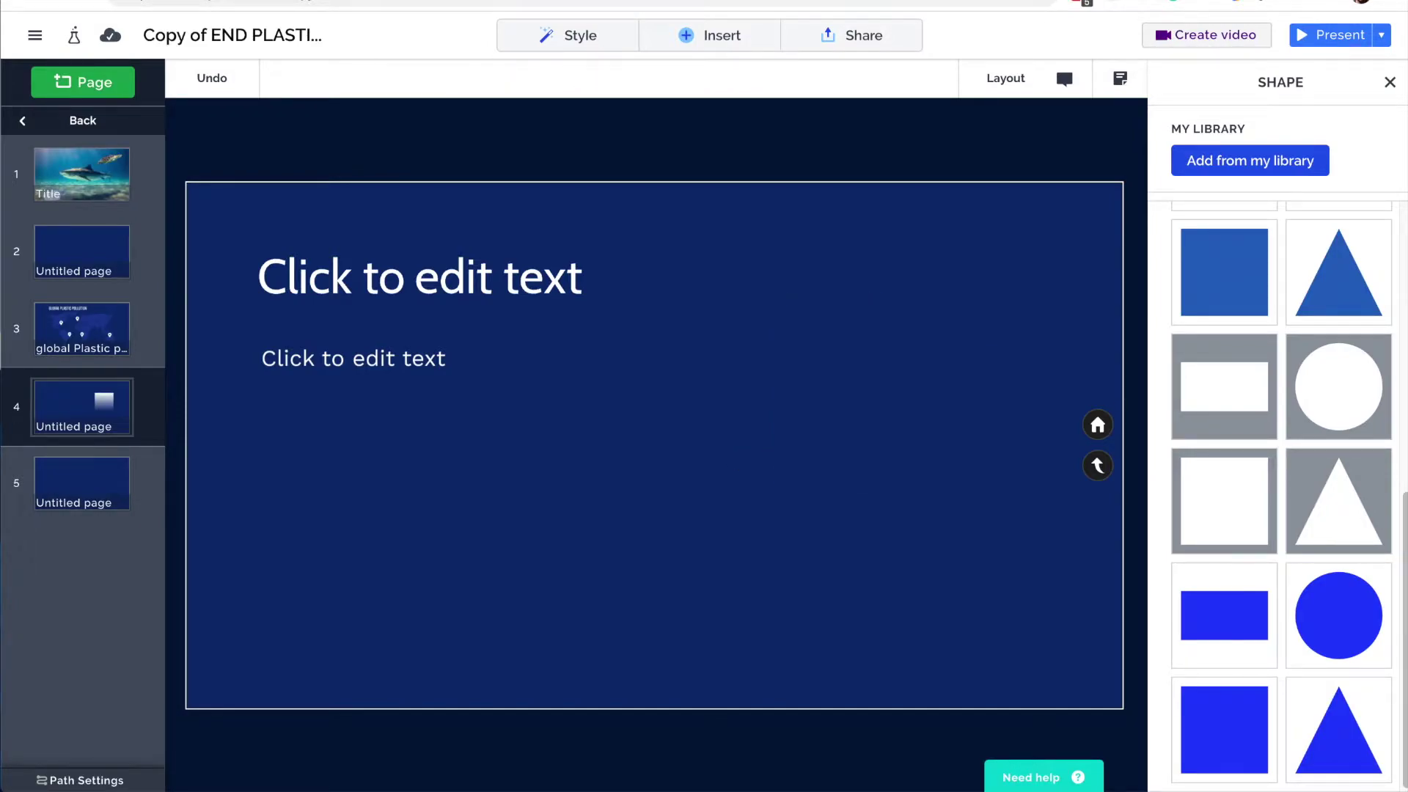
{"action": "left_click", "coordinate": [1389, 82]}
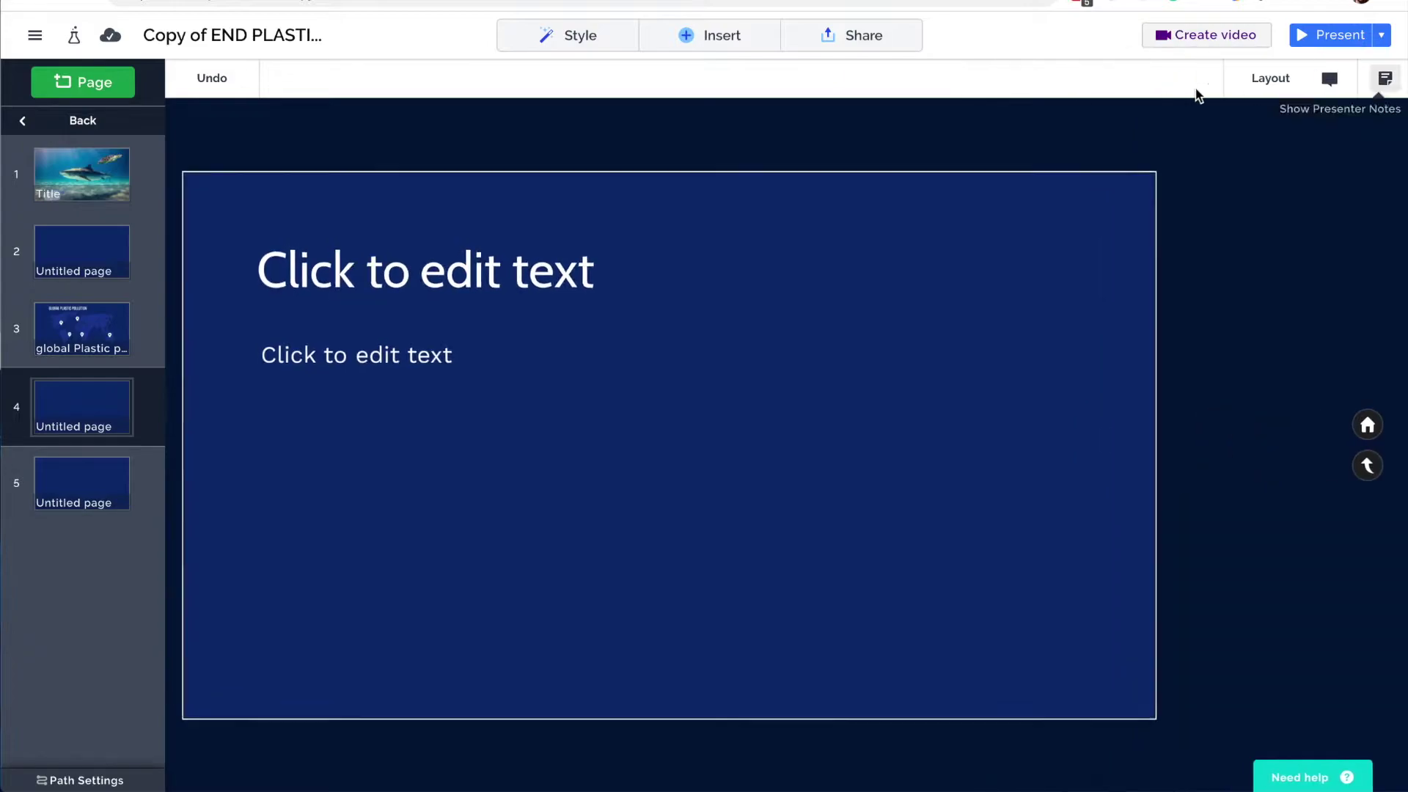
{"action": "left_click", "coordinate": [716, 42]}
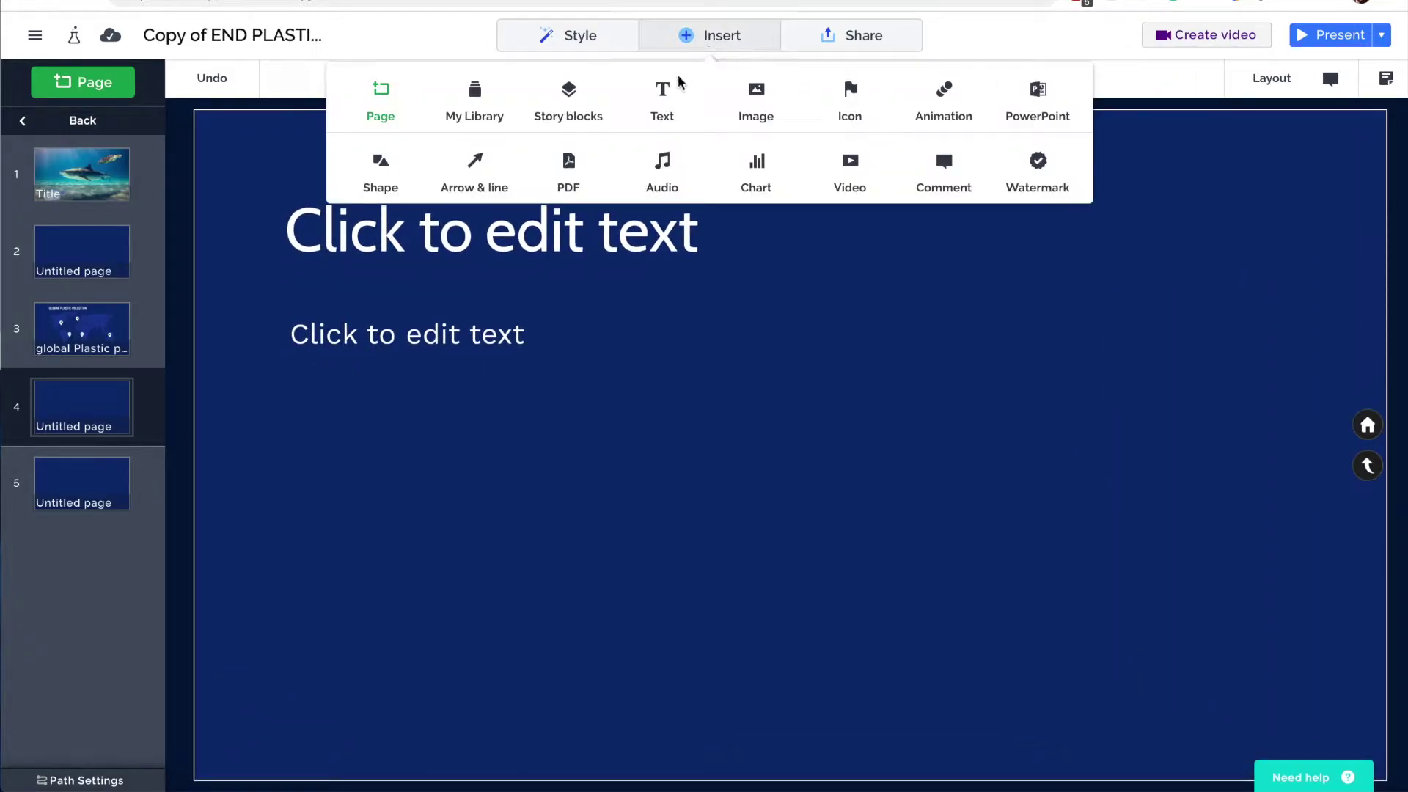
Place a white arrow on page 4 and bend it into a downward curve
{"action": "left_click", "coordinate": [473, 170]}
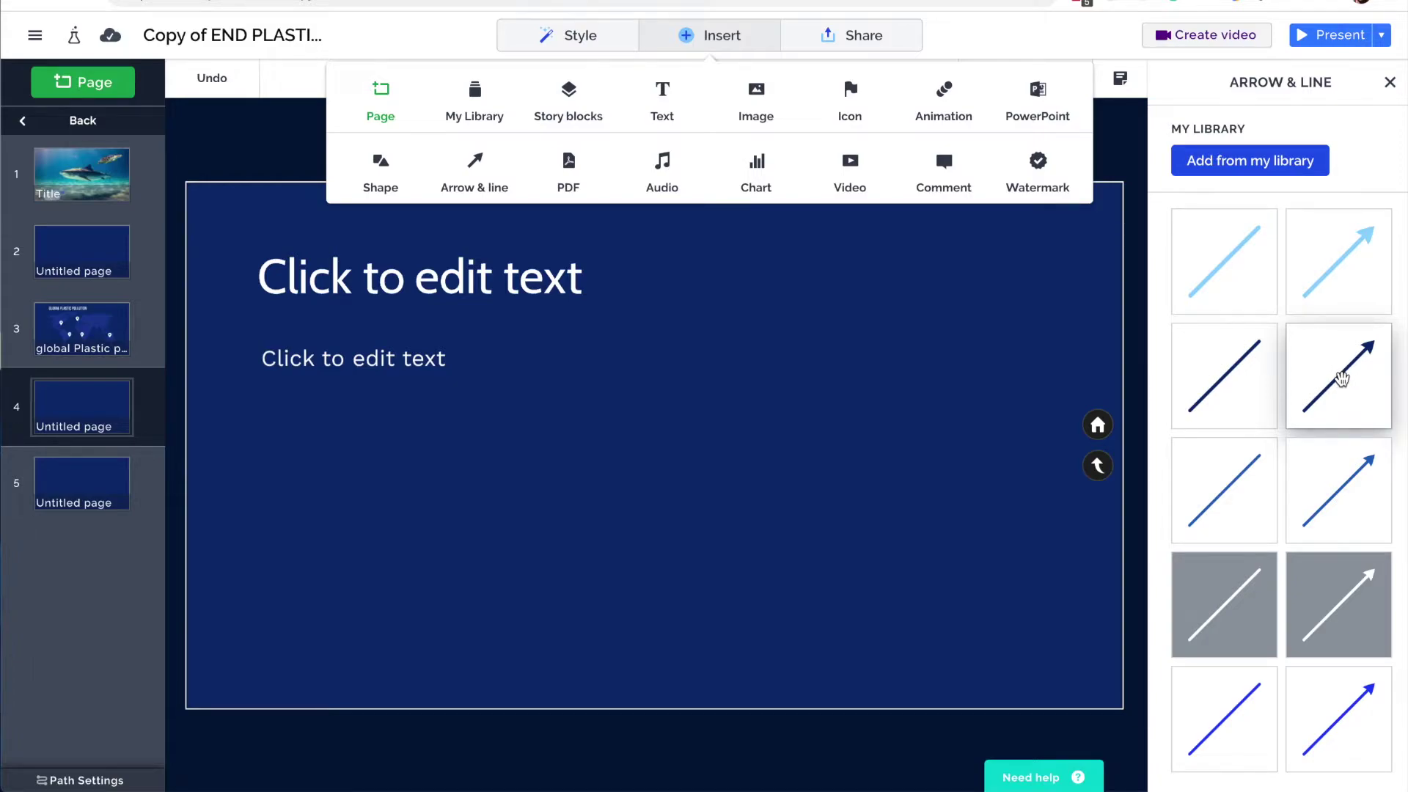
{"action": "left_click_drag", "start_coordinate": [1365, 586], "coordinate": [669, 502]}
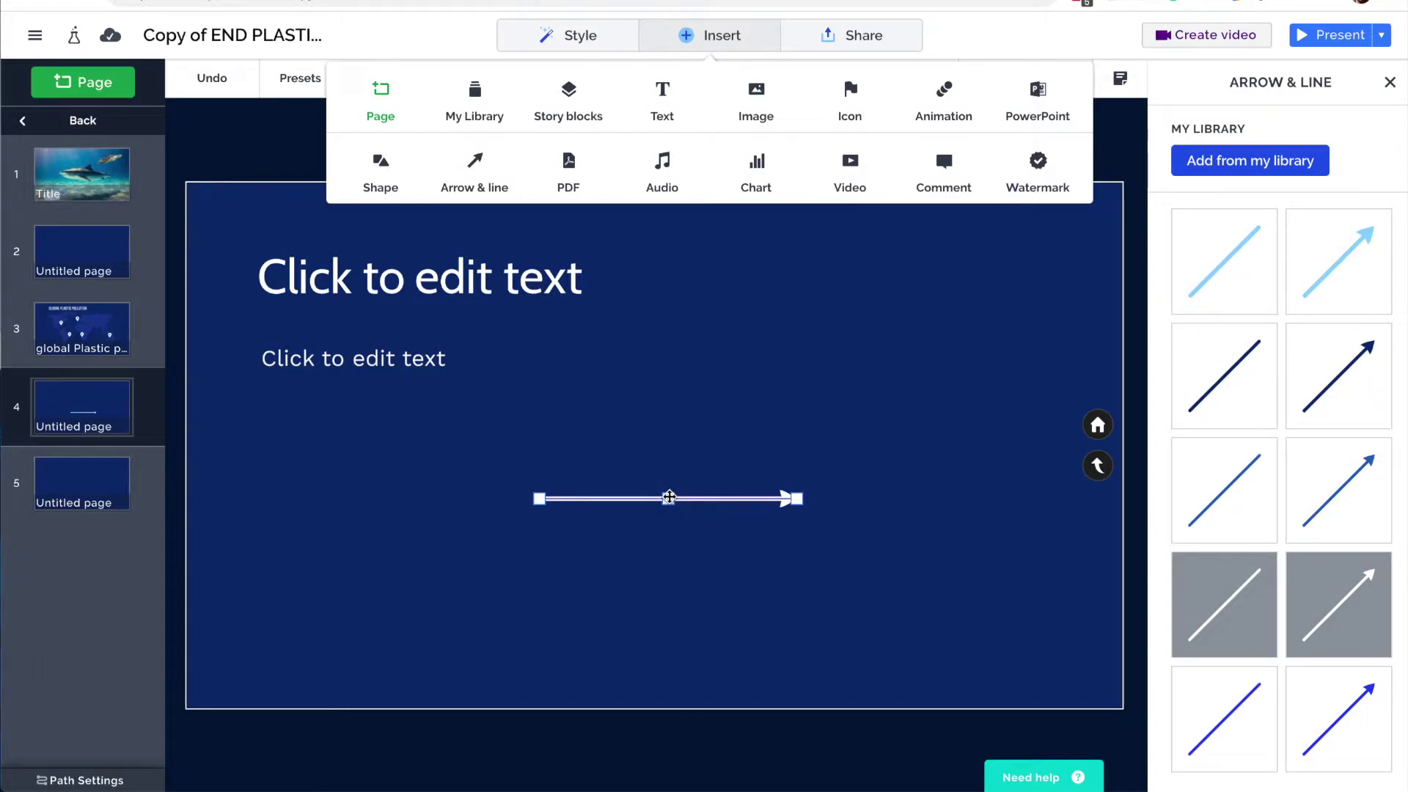
{"action": "mouse_move", "coordinate": [669, 498]}
{"action": "left_mouse_down"}
{"action": "mouse_move", "coordinate": [670, 643]}
{"action": "mouse_move", "coordinate": [685, 364]}
{"action": "mouse_move", "coordinate": [666, 512]}
{"action": "left_mouse_up"}
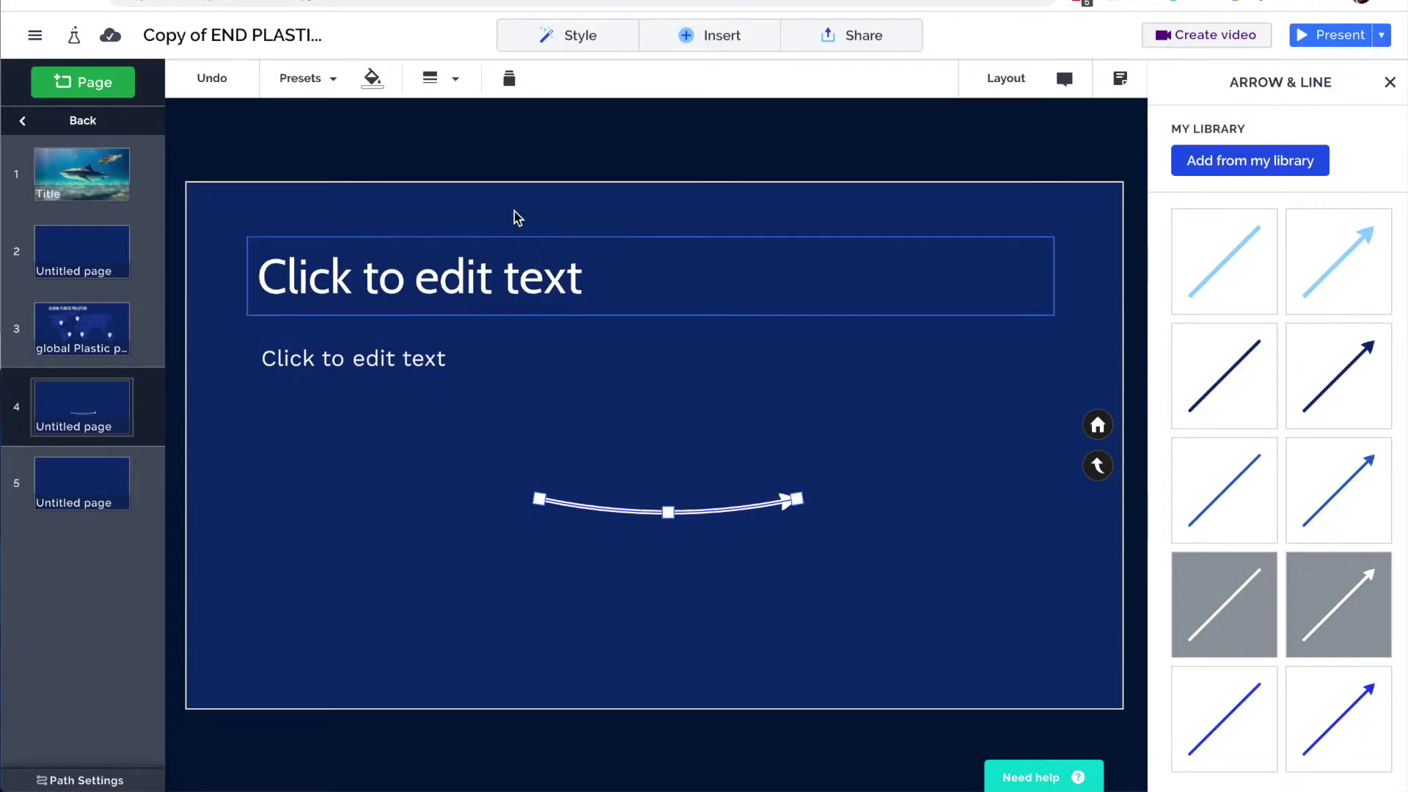
Thicken the curved arrow into a bold line, then delete it
{"action": "left_click", "coordinate": [453, 89]}
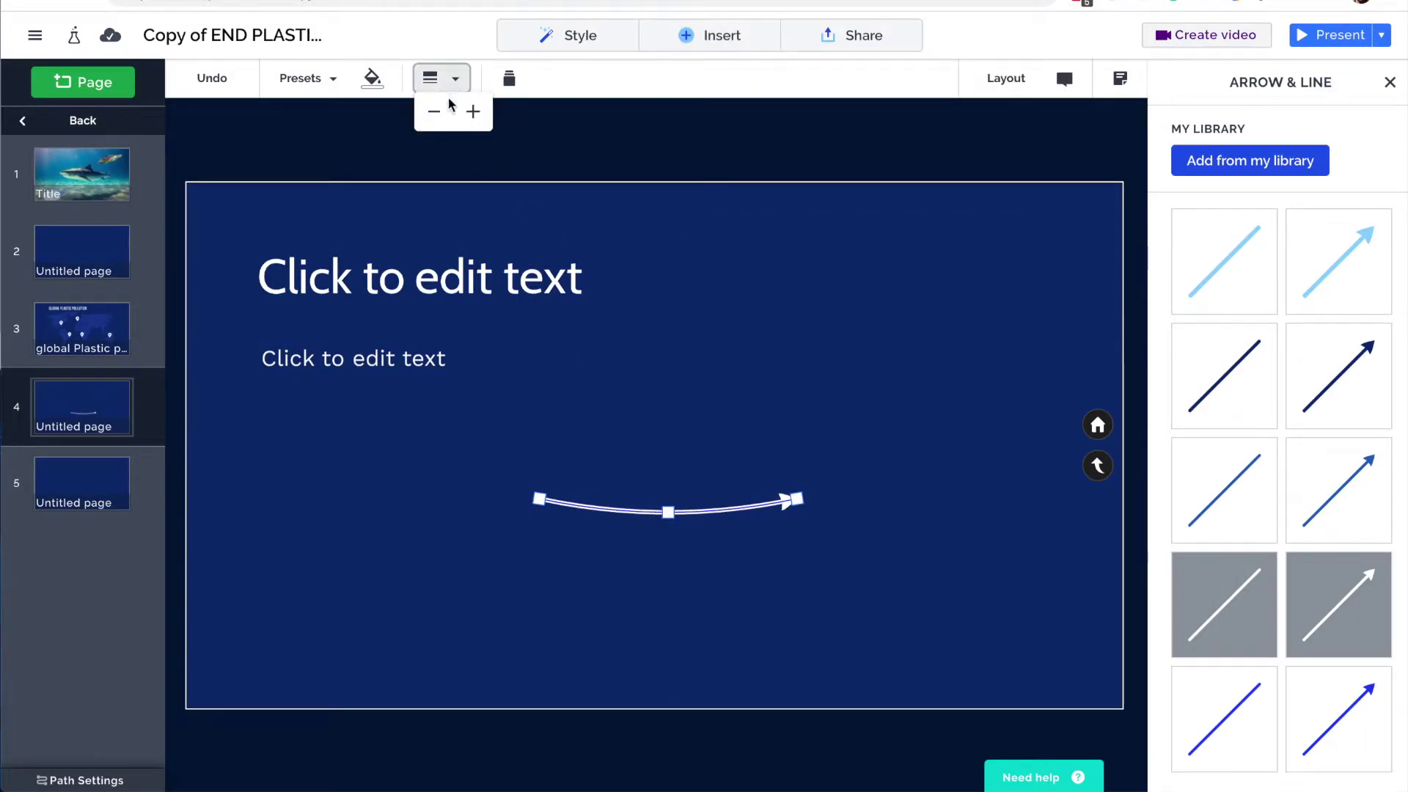
{"action": "left_click", "coordinate": [439, 115]}
{"action": "left_click", "coordinate": [443, 115]}
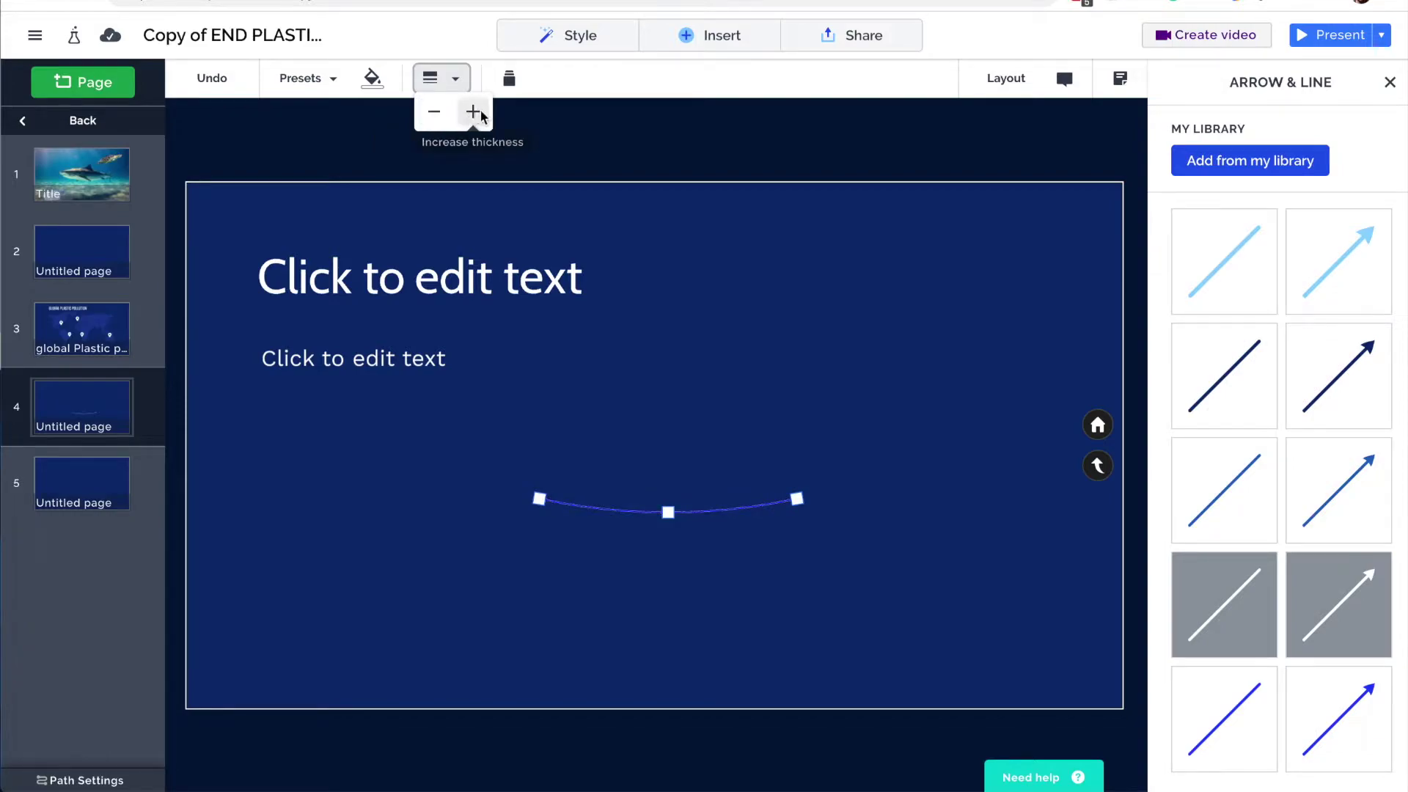
{"action": "left_click", "coordinate": [478, 113]}
{"action": "left_click", "coordinate": [478, 113]}
{"action": "left_click", "coordinate": [478, 113]}
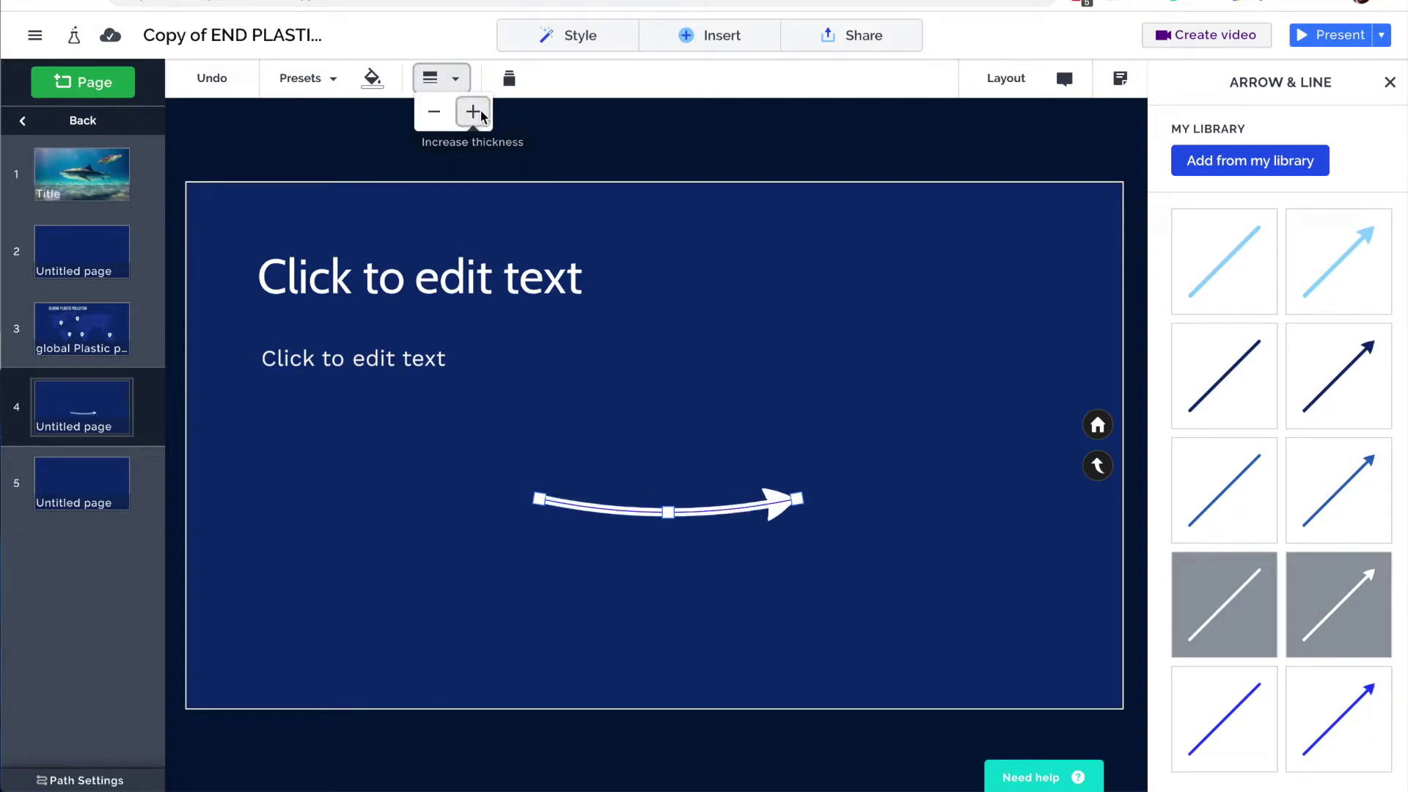
{"action": "left_click", "coordinate": [478, 113]}
{"action": "left_click", "coordinate": [481, 114]}
{"action": "left_click", "coordinate": [481, 115]}
{"action": "left_click", "coordinate": [481, 115]}
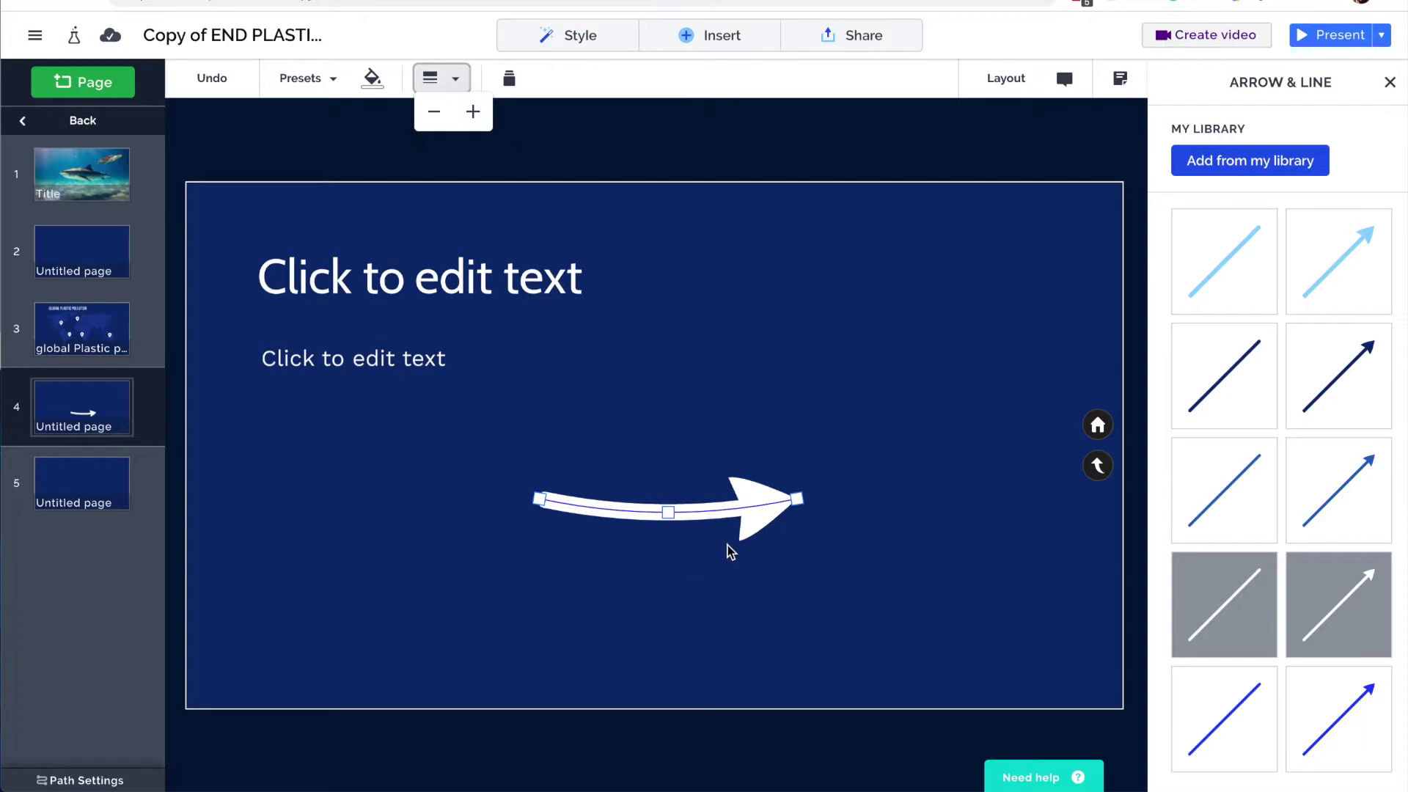
{"action": "key", "text": "Delete"}
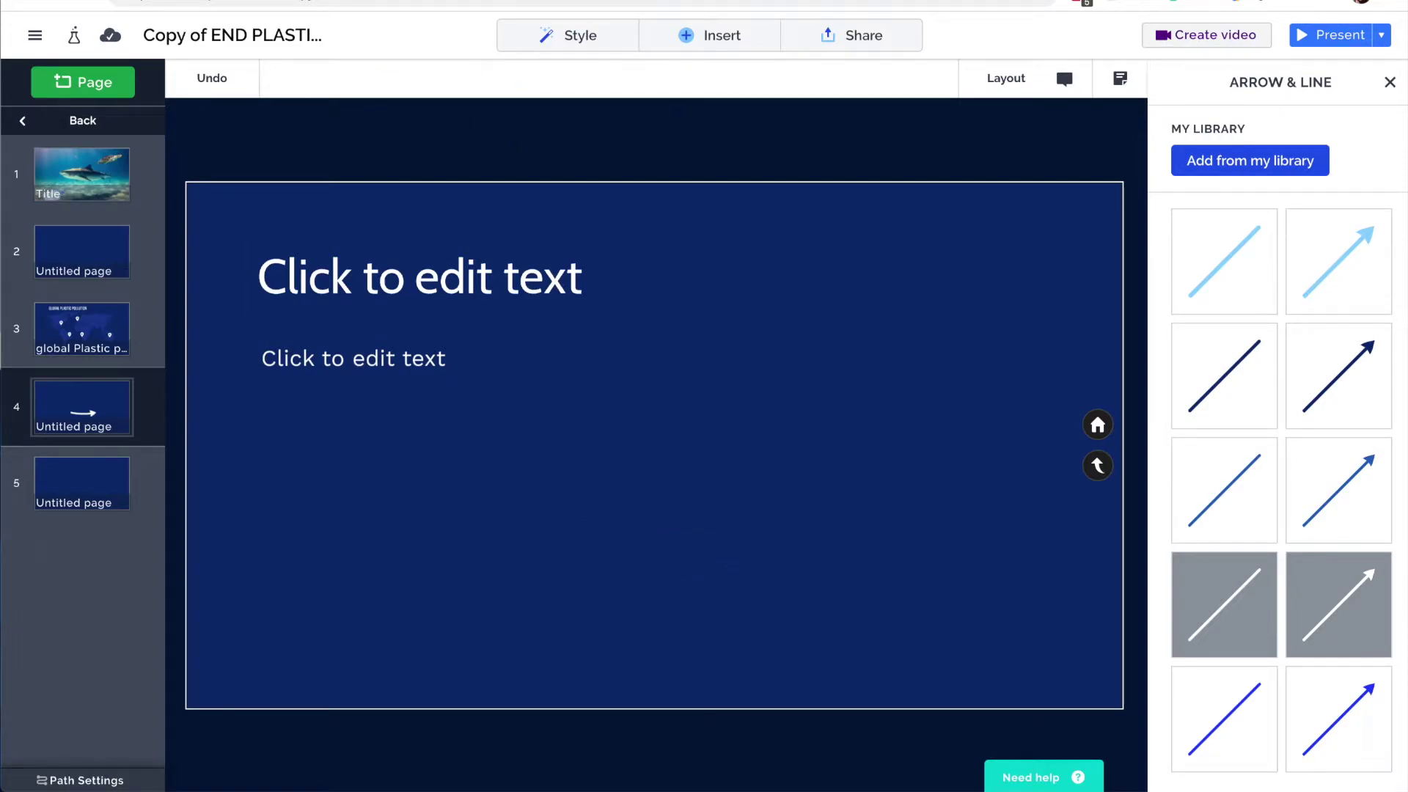
{"action": "left_click", "coordinate": [700, 38]}
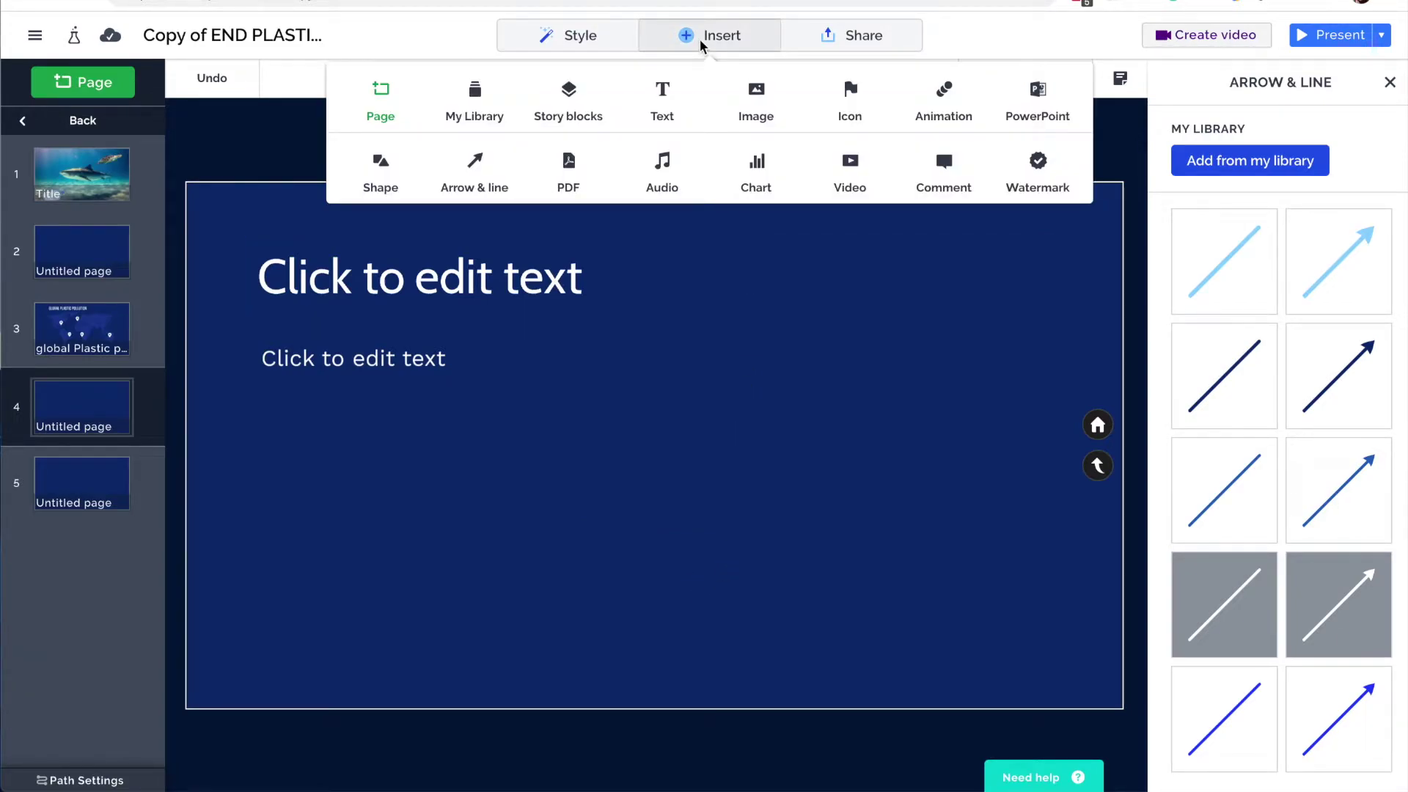
Upload Presentation Design Special.pdf from the 2020 promo folder as a PDF insert
{"action": "left_click", "coordinate": [576, 170]}
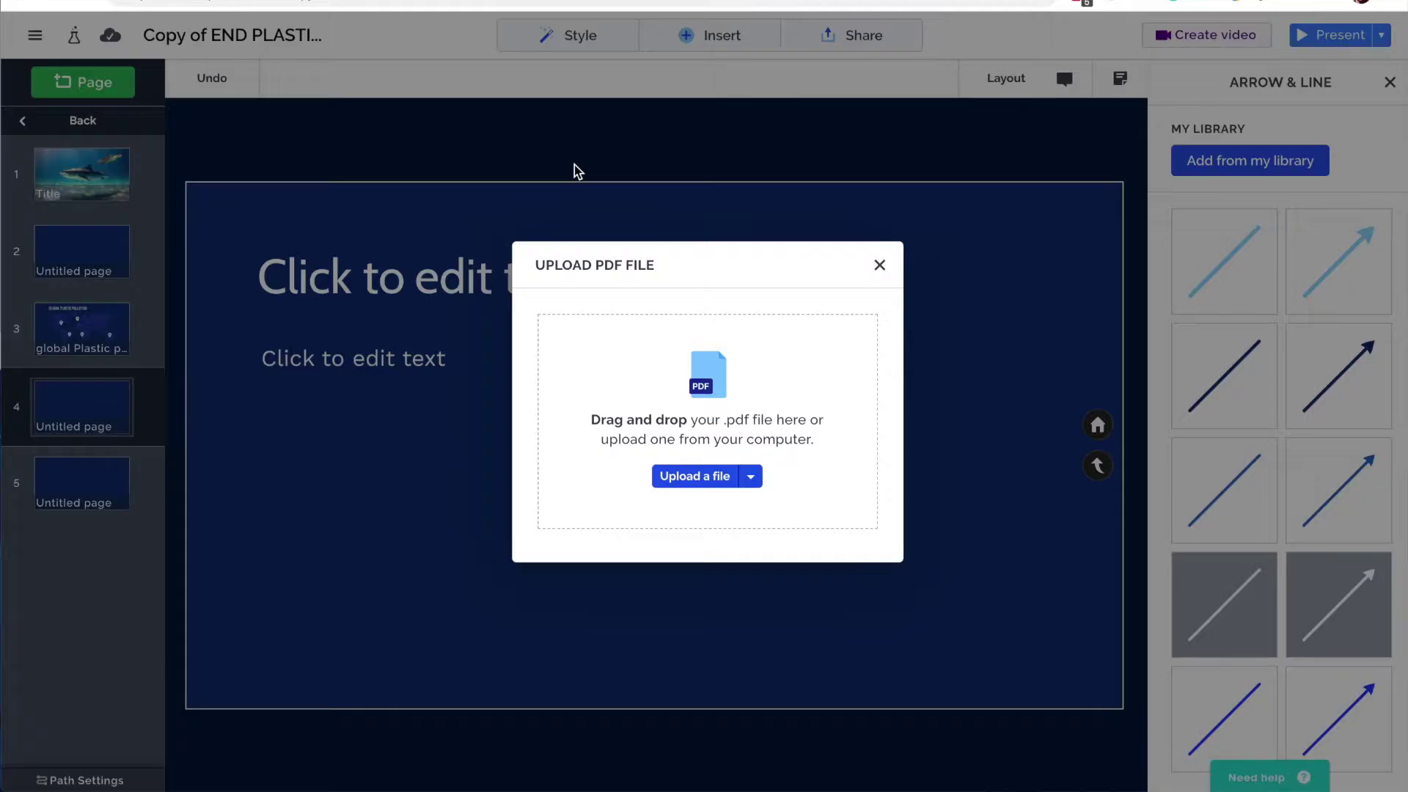
{"action": "left_click", "coordinate": [695, 476]}
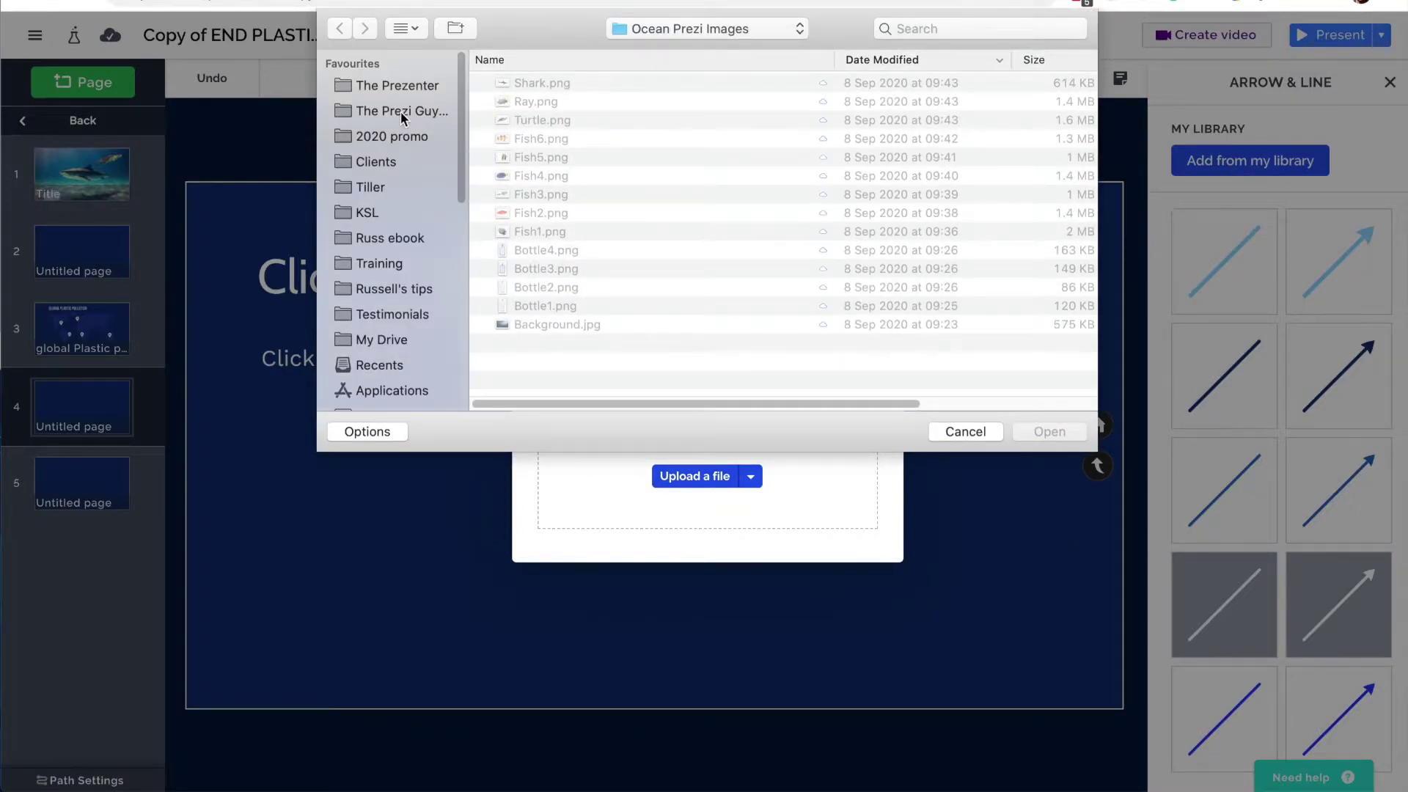
{"action": "left_click", "coordinate": [393, 137]}
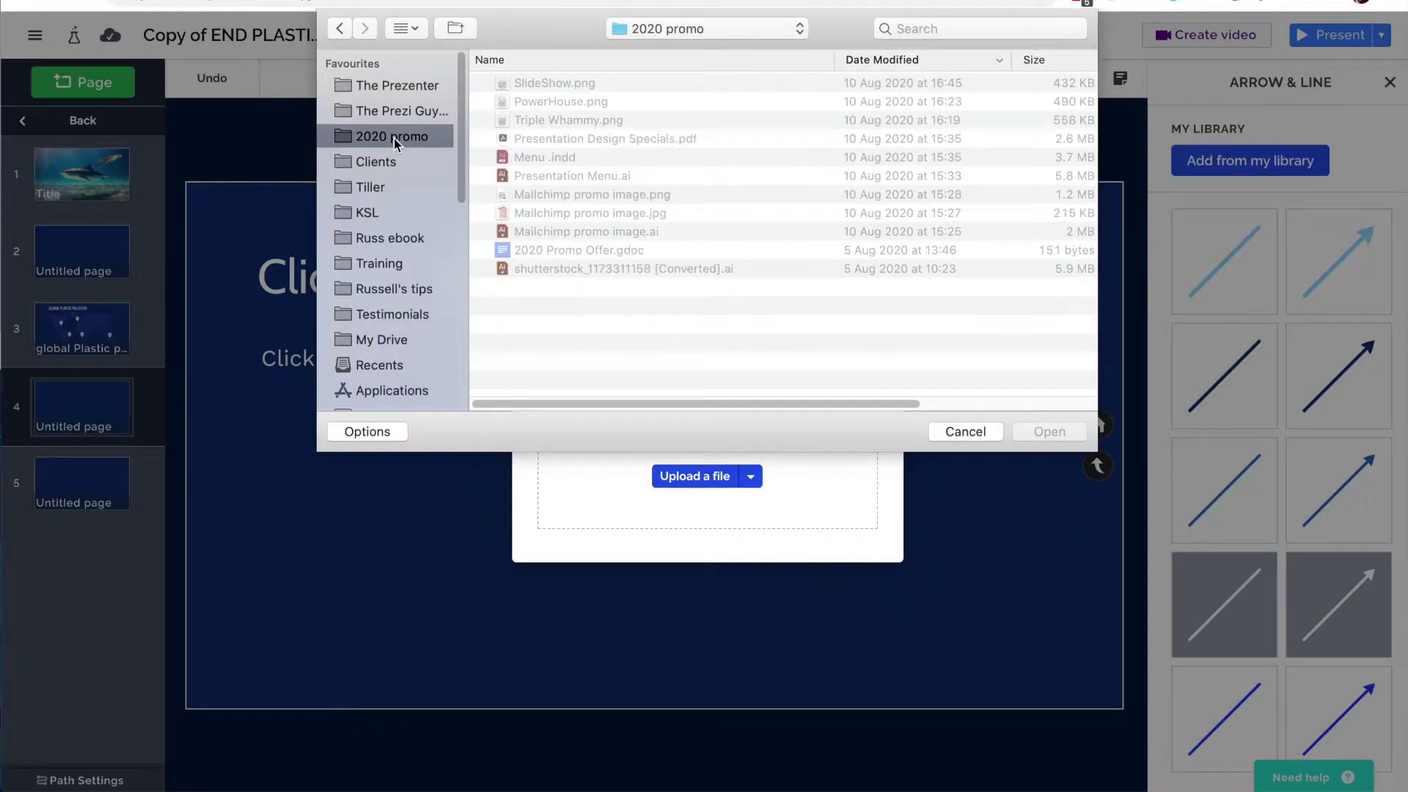
{"action": "left_click", "coordinate": [672, 140]}
{"action": "left_click", "coordinate": [1048, 431]}
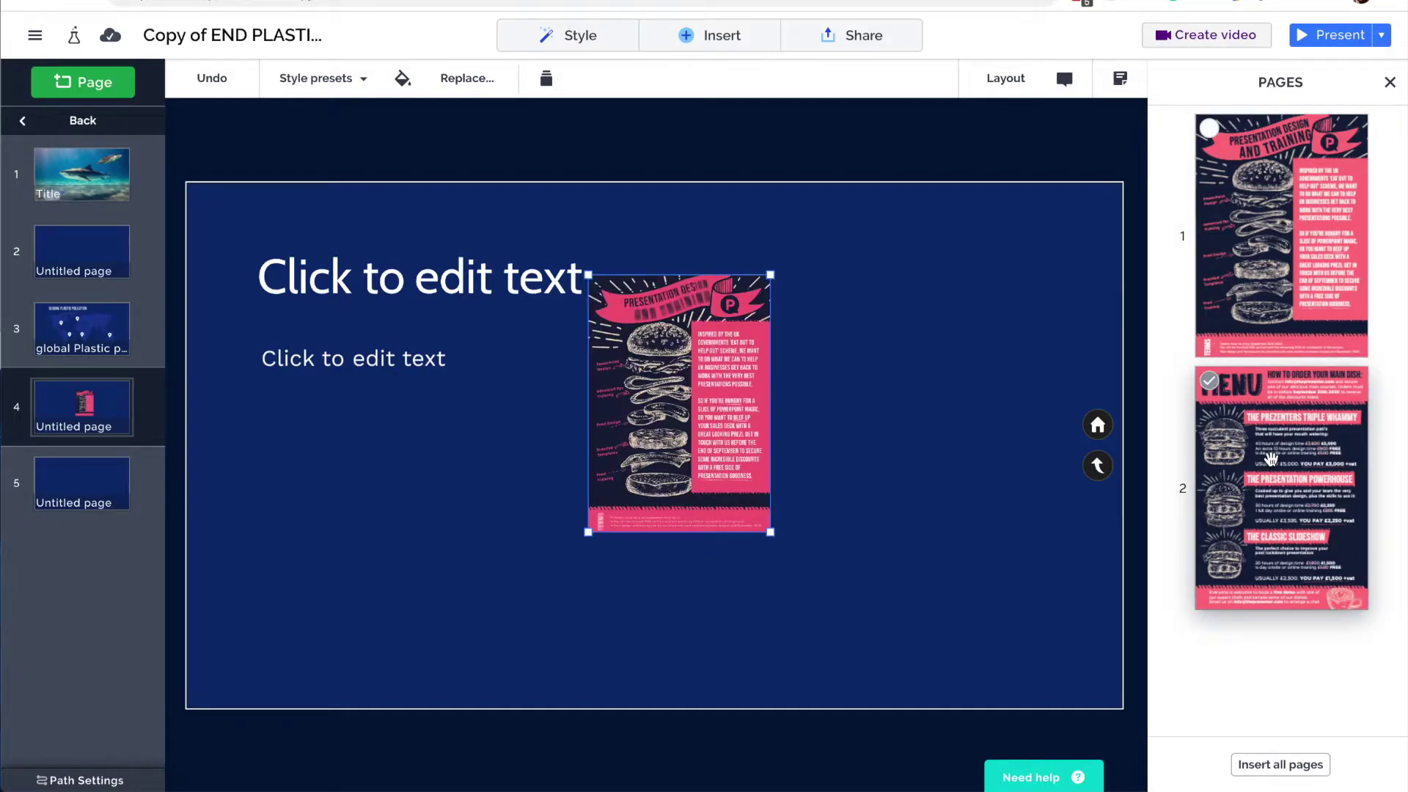
Enlarge the burger PDF page to fill the right half of page 4
{"action": "left_click_drag", "start_coordinate": [704, 412], "coordinate": [726, 473]}
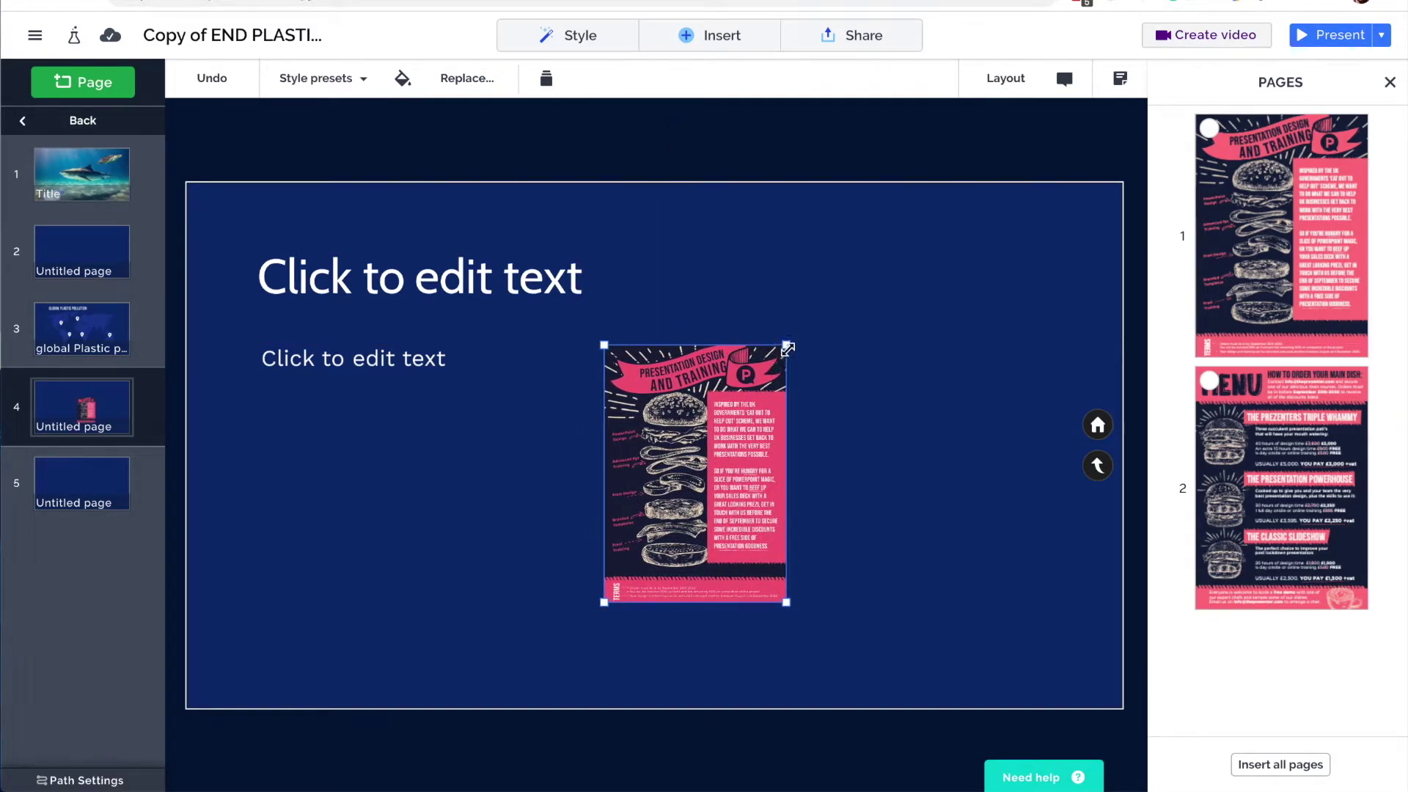
{"action": "left_click_drag", "start_coordinate": [790, 340], "coordinate": [922, 250]}
{"action": "left_click_drag", "start_coordinate": [852, 310], "coordinate": [1063, 400]}
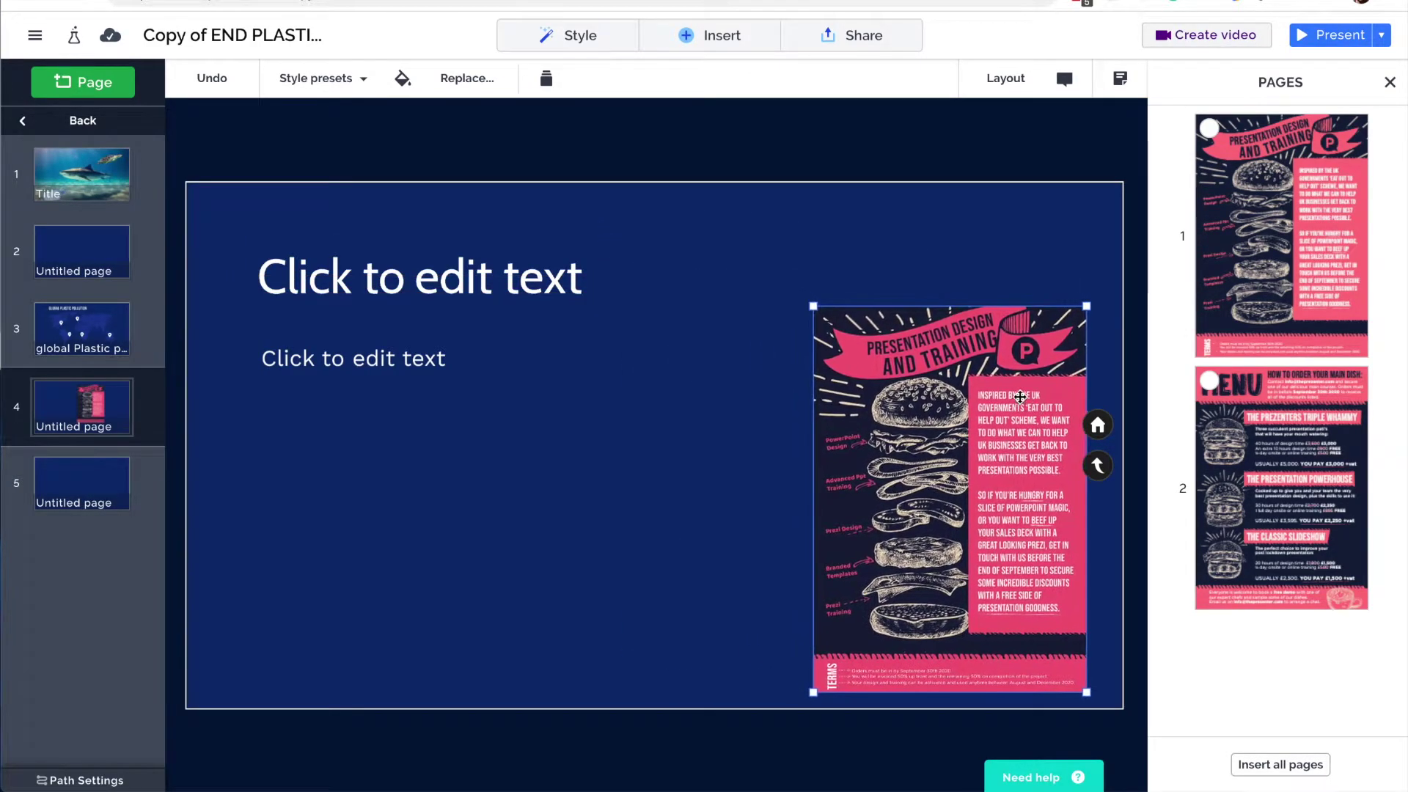
{"action": "left_click_drag", "start_coordinate": [813, 305], "coordinate": [700, 219]}
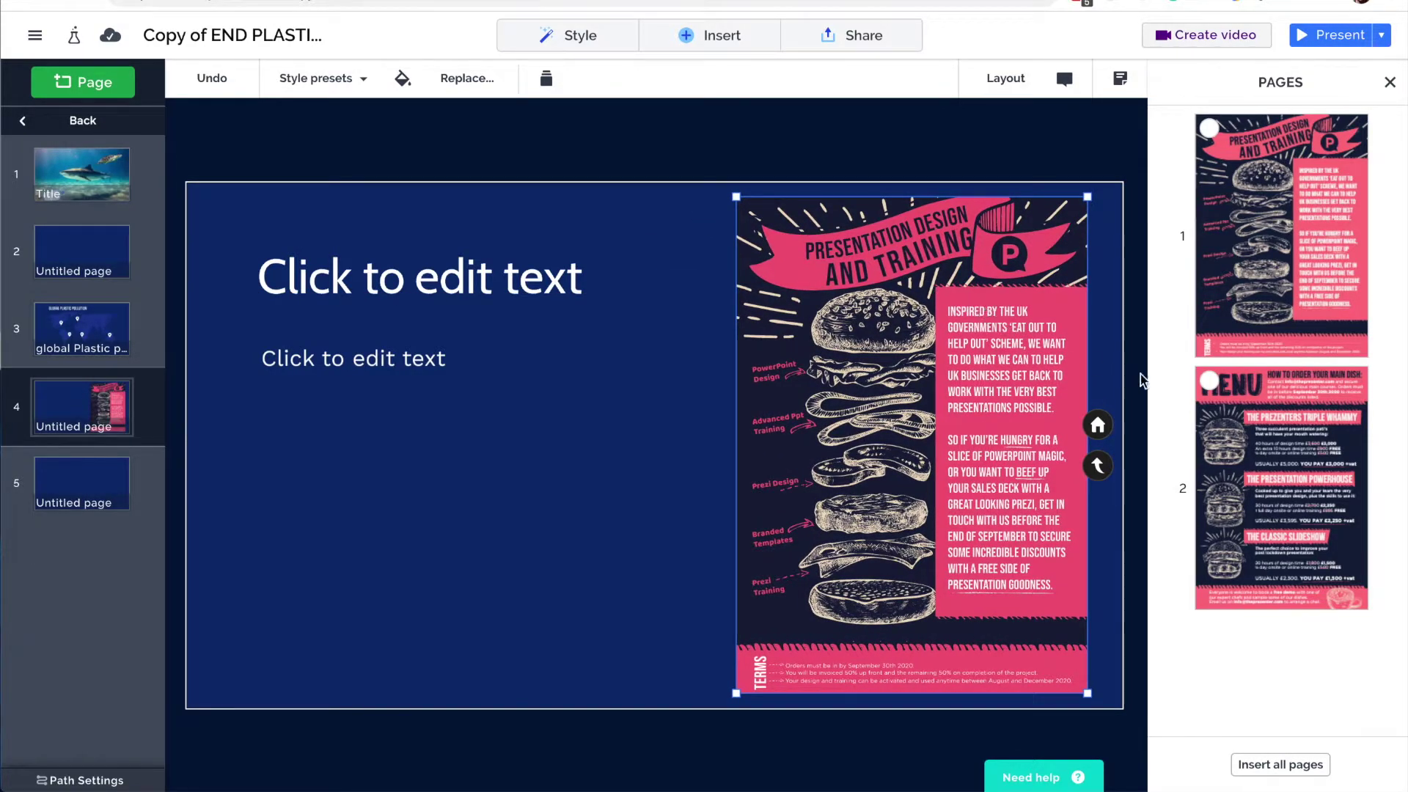
Add the MENU PDF page so it overlaps the burger page's left side
{"action": "left_click", "coordinate": [1209, 381]}
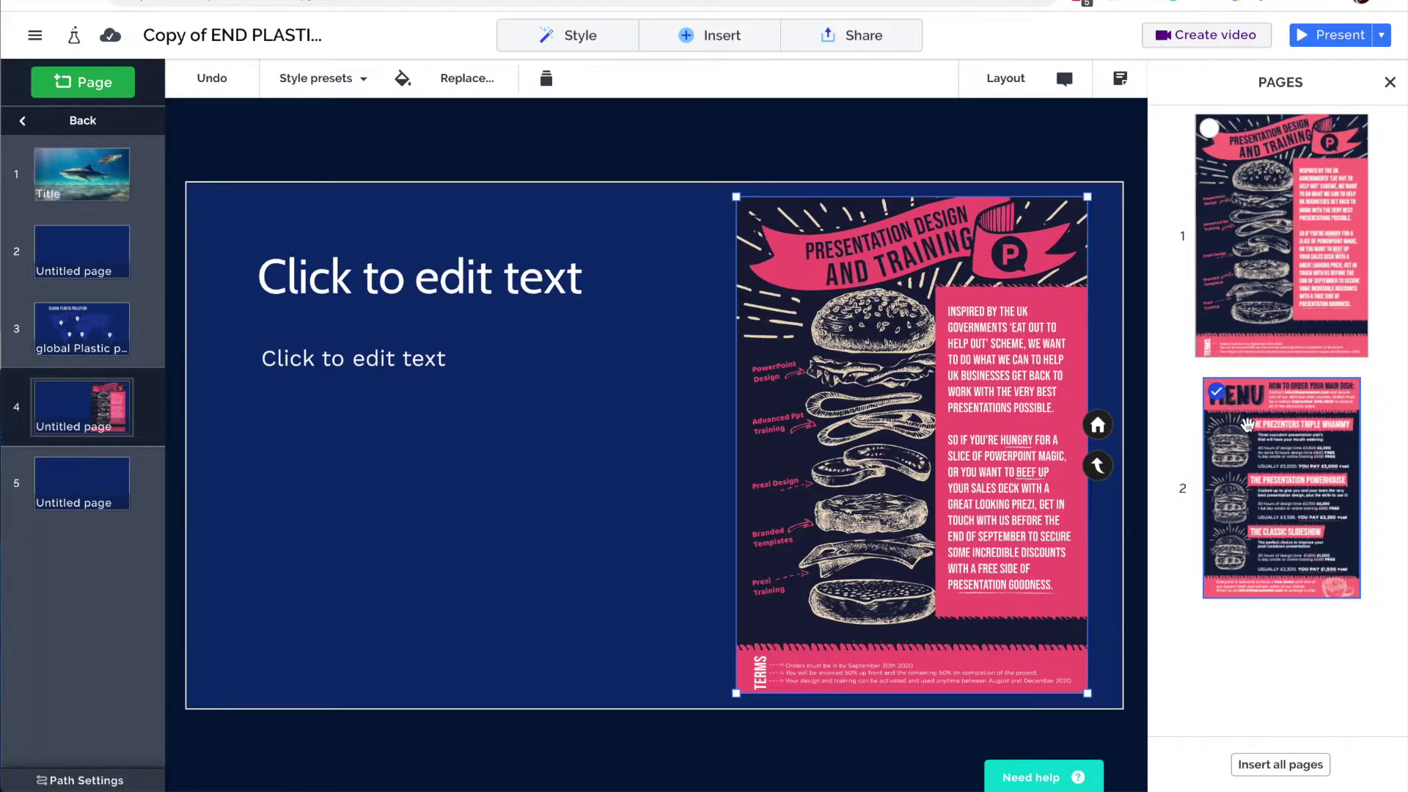
{"action": "left_click_drag", "start_coordinate": [1288, 423], "coordinate": [539, 453]}
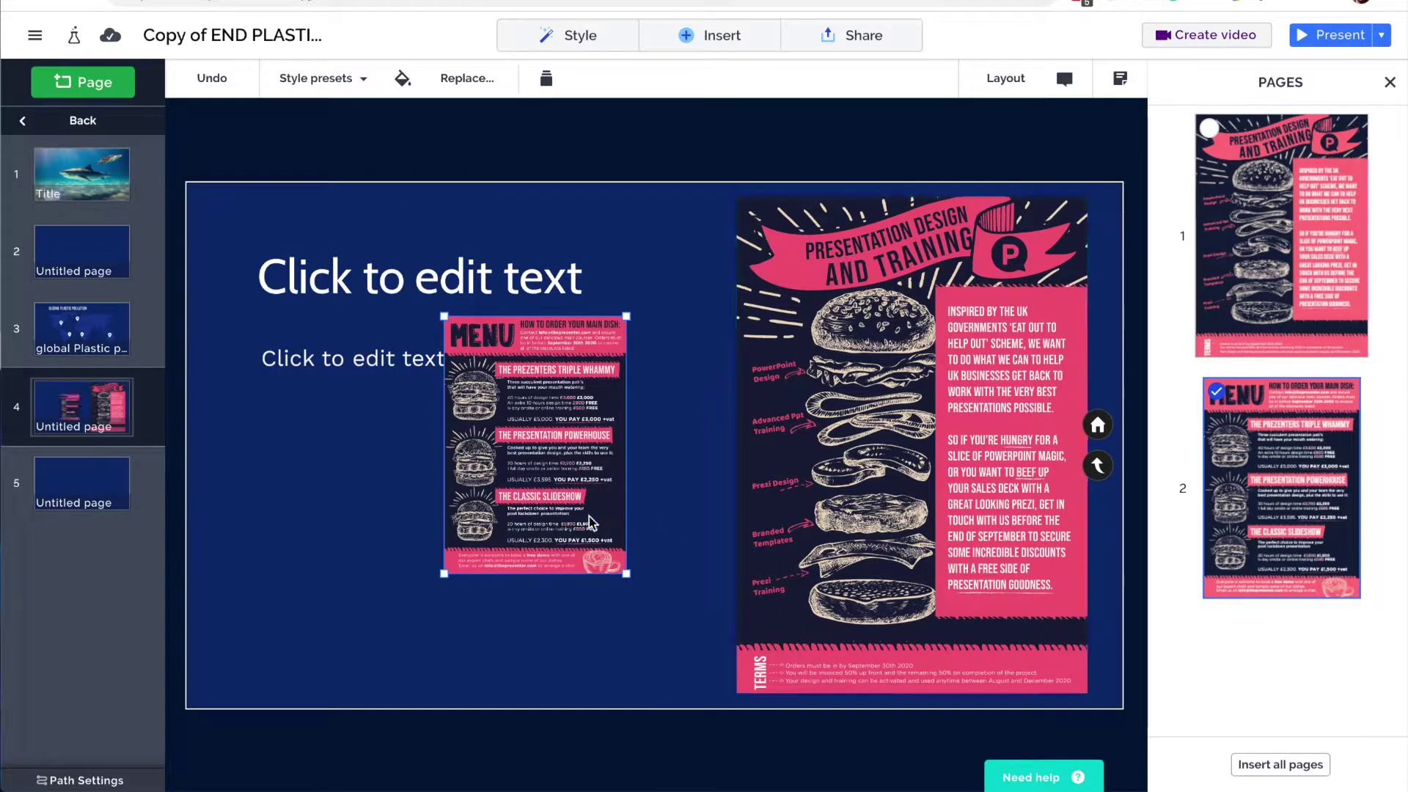
{"action": "left_click_drag", "start_coordinate": [564, 516], "coordinate": [692, 533]}
{"action": "left_click", "coordinate": [510, 566]}
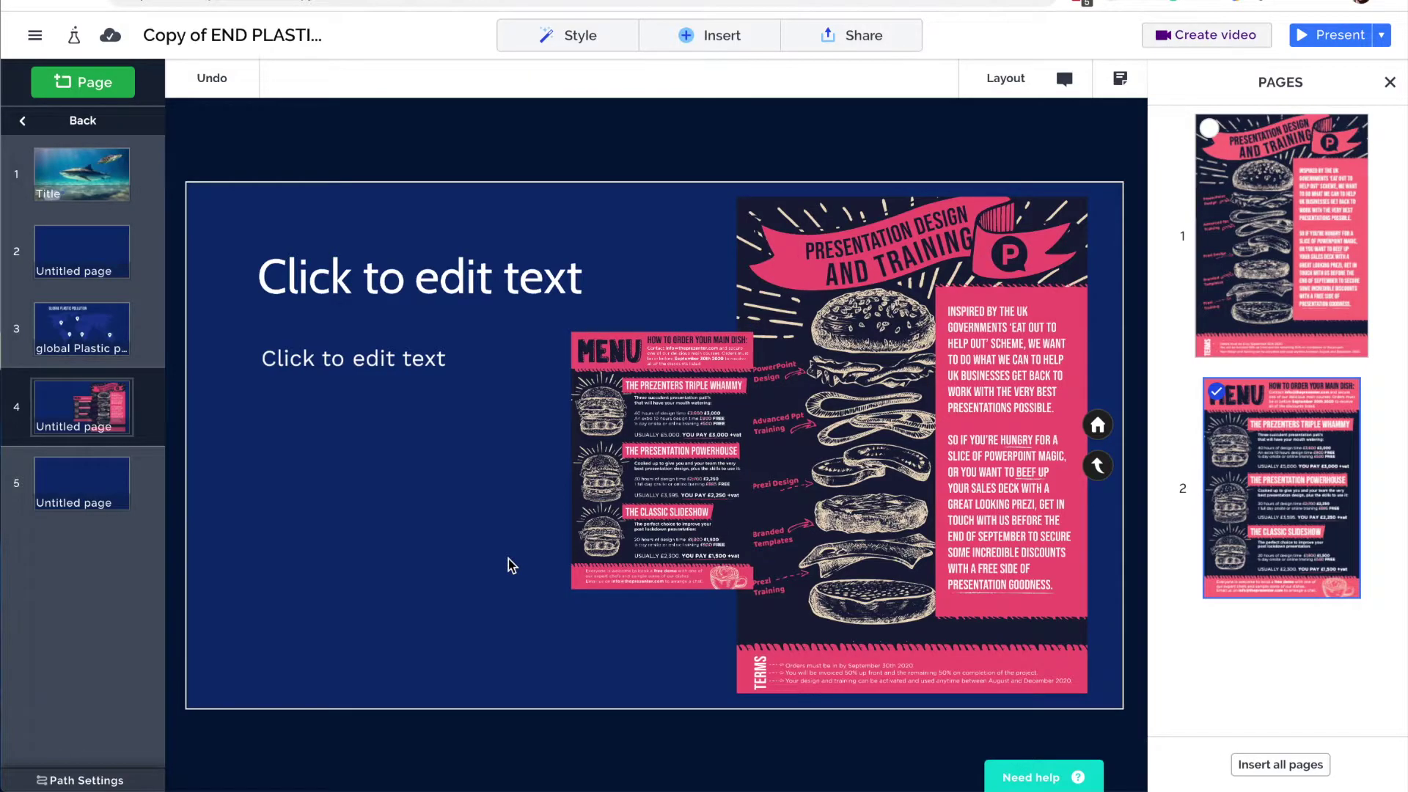
{"action": "scroll", "coordinate": [700, 419], "scroll_direction": "up", "scroll_amount": 2}
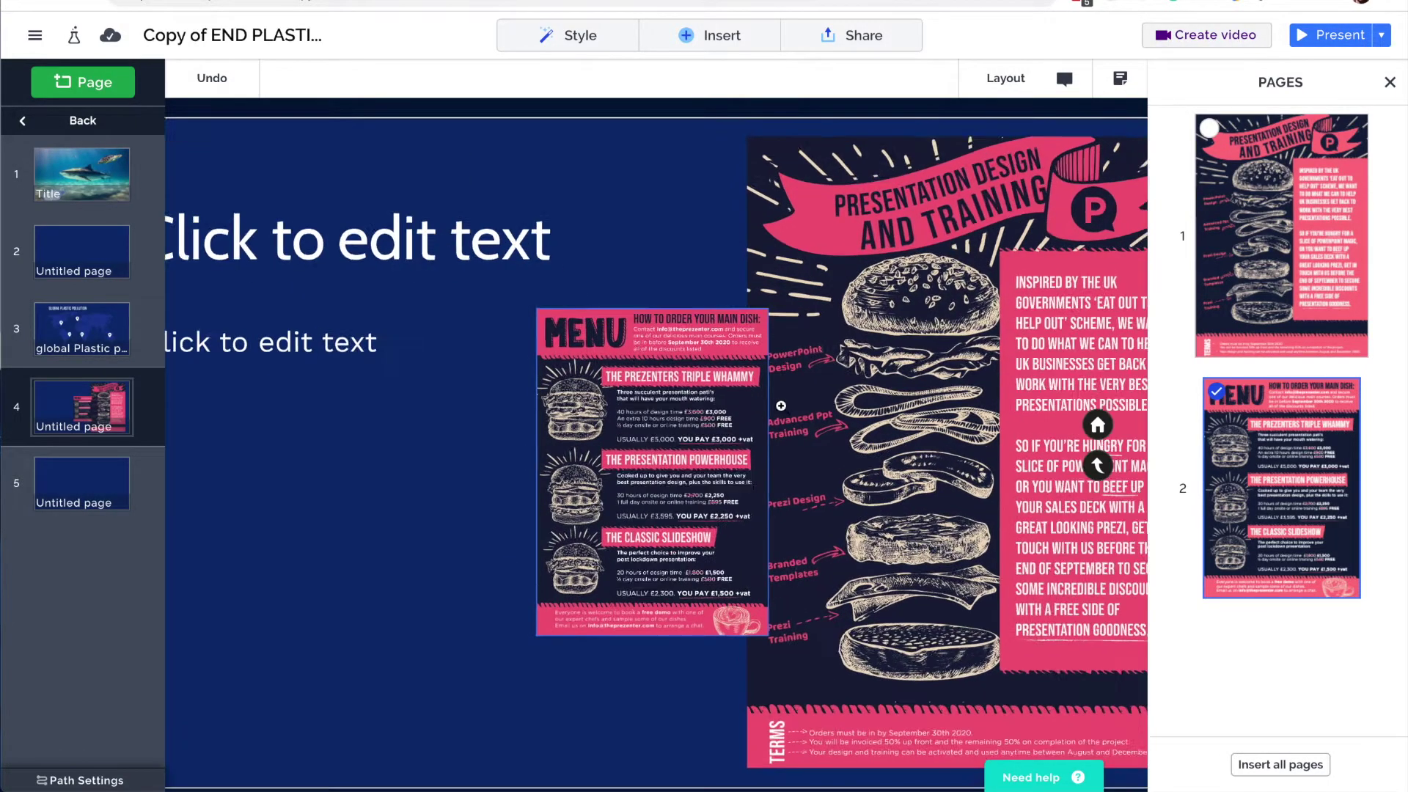
{"action": "scroll", "coordinate": [843, 363], "scroll_direction": "up", "scroll_amount": 5}
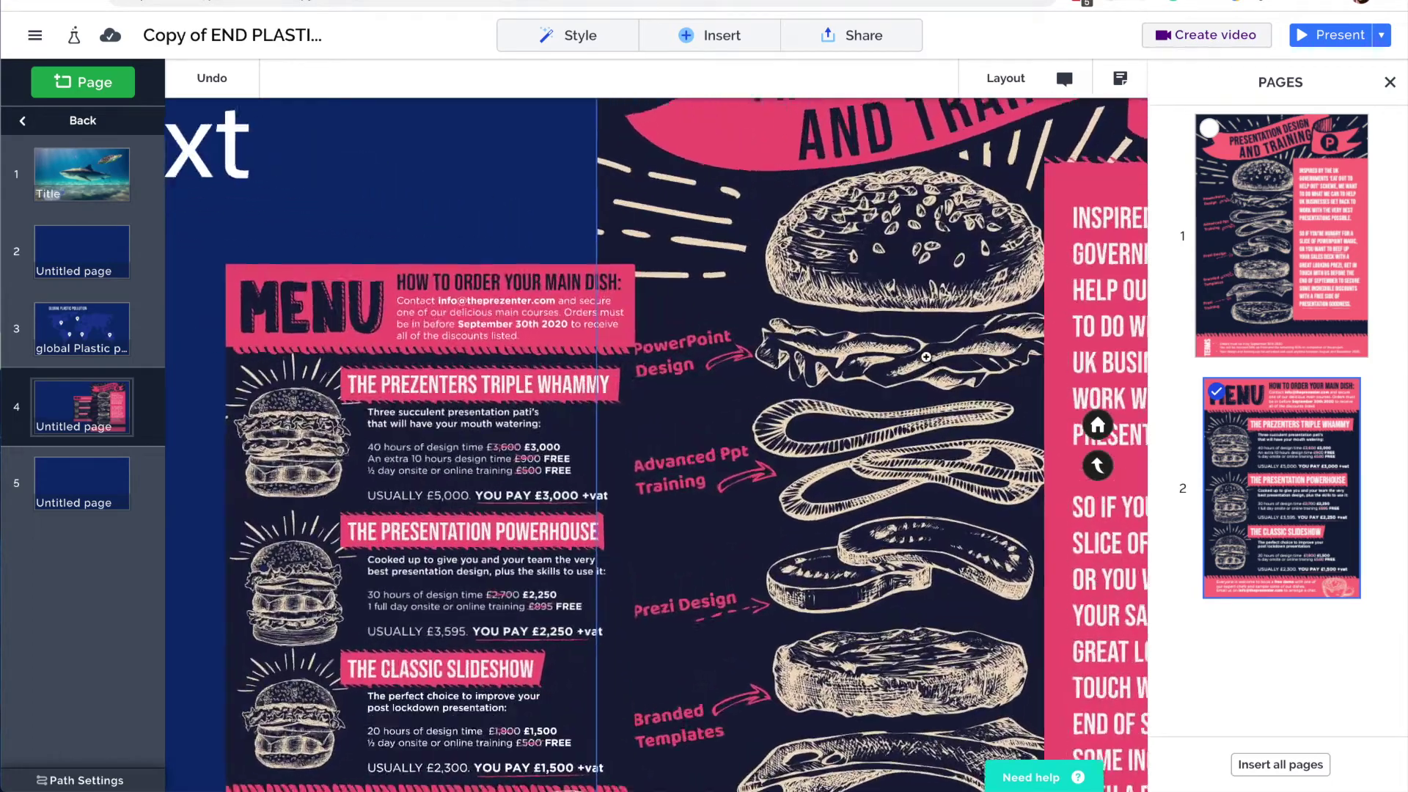
{"action": "scroll", "coordinate": [691, 375], "scroll_direction": "up", "scroll_amount": 3}
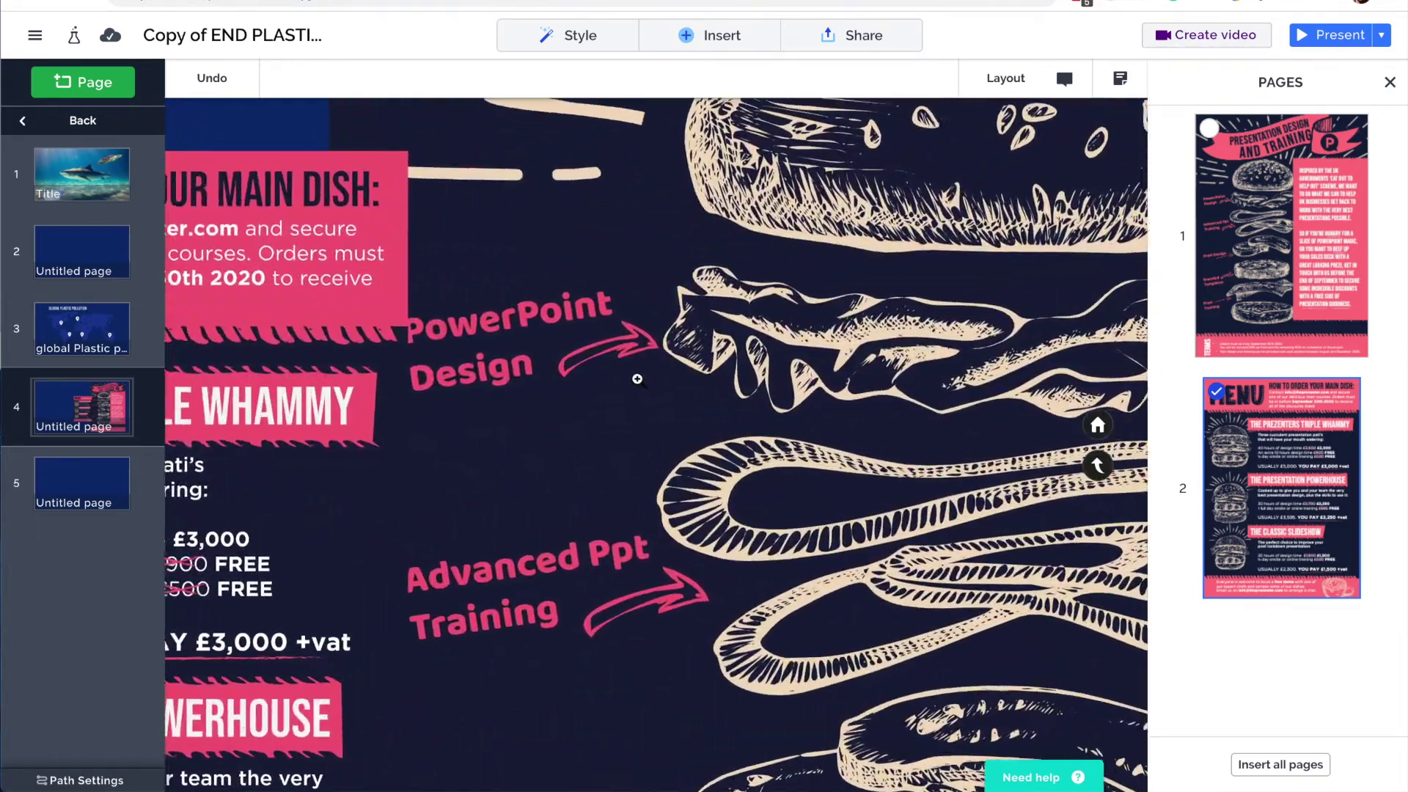
{"action": "scroll", "coordinate": [623, 379], "scroll_direction": "up", "scroll_amount": 4}
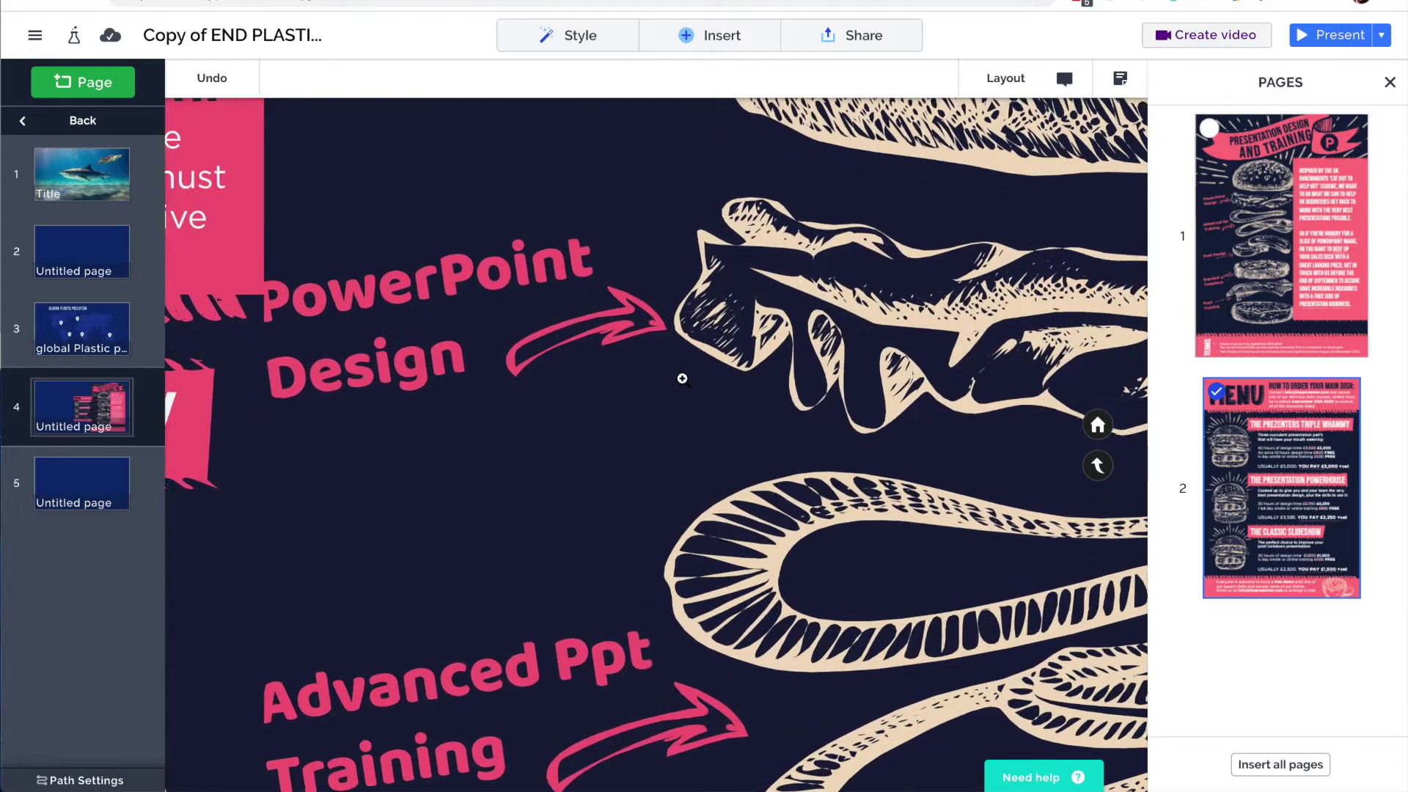
{"action": "scroll", "coordinate": [681, 380], "scroll_direction": "down", "scroll_amount": 10}
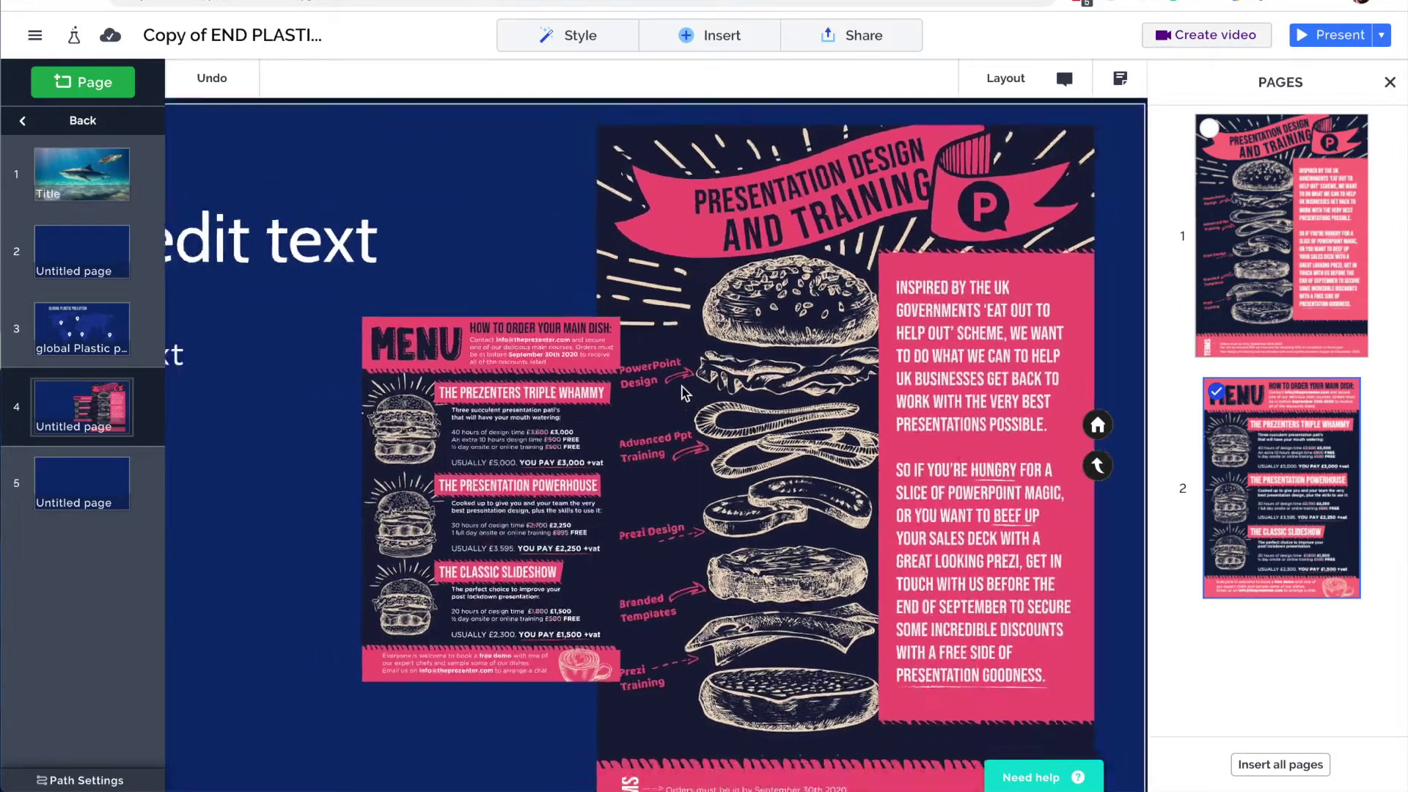
{"action": "scroll", "coordinate": [682, 393], "scroll_direction": "down", "scroll_amount": 3}
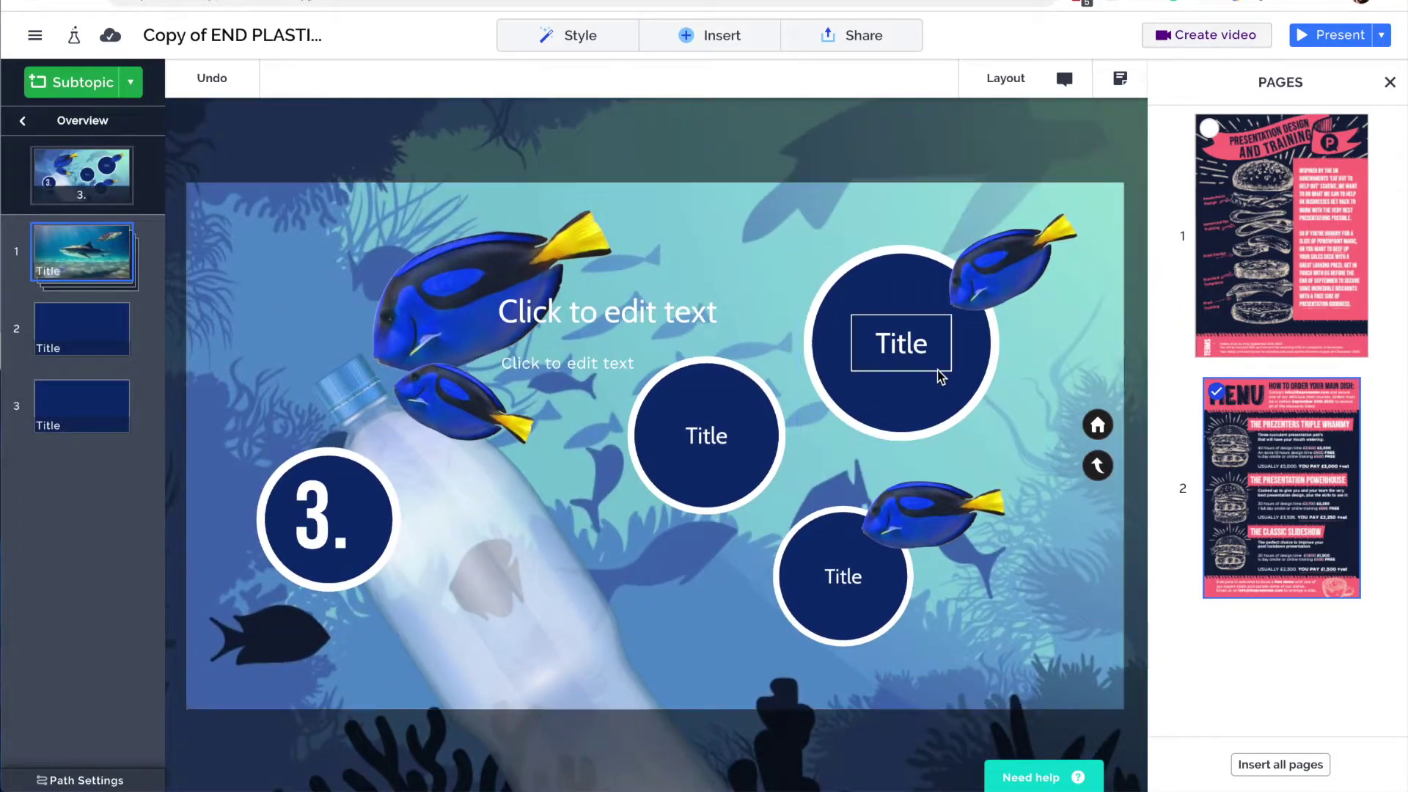
{"action": "left_click", "coordinate": [936, 374]}
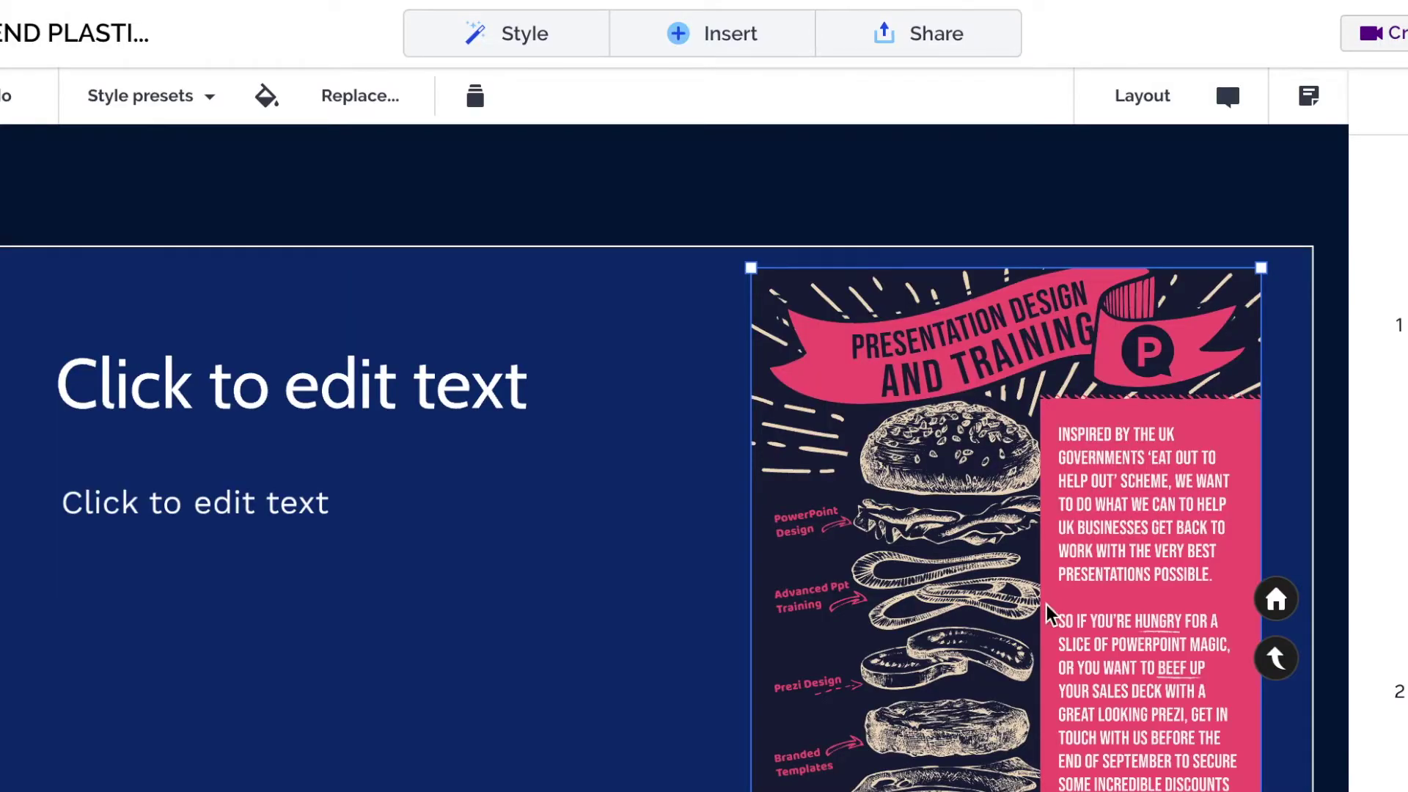
Delete the PDF menu images from page 4 and bring up the Insert list
{"action": "key", "text": "Delete"}
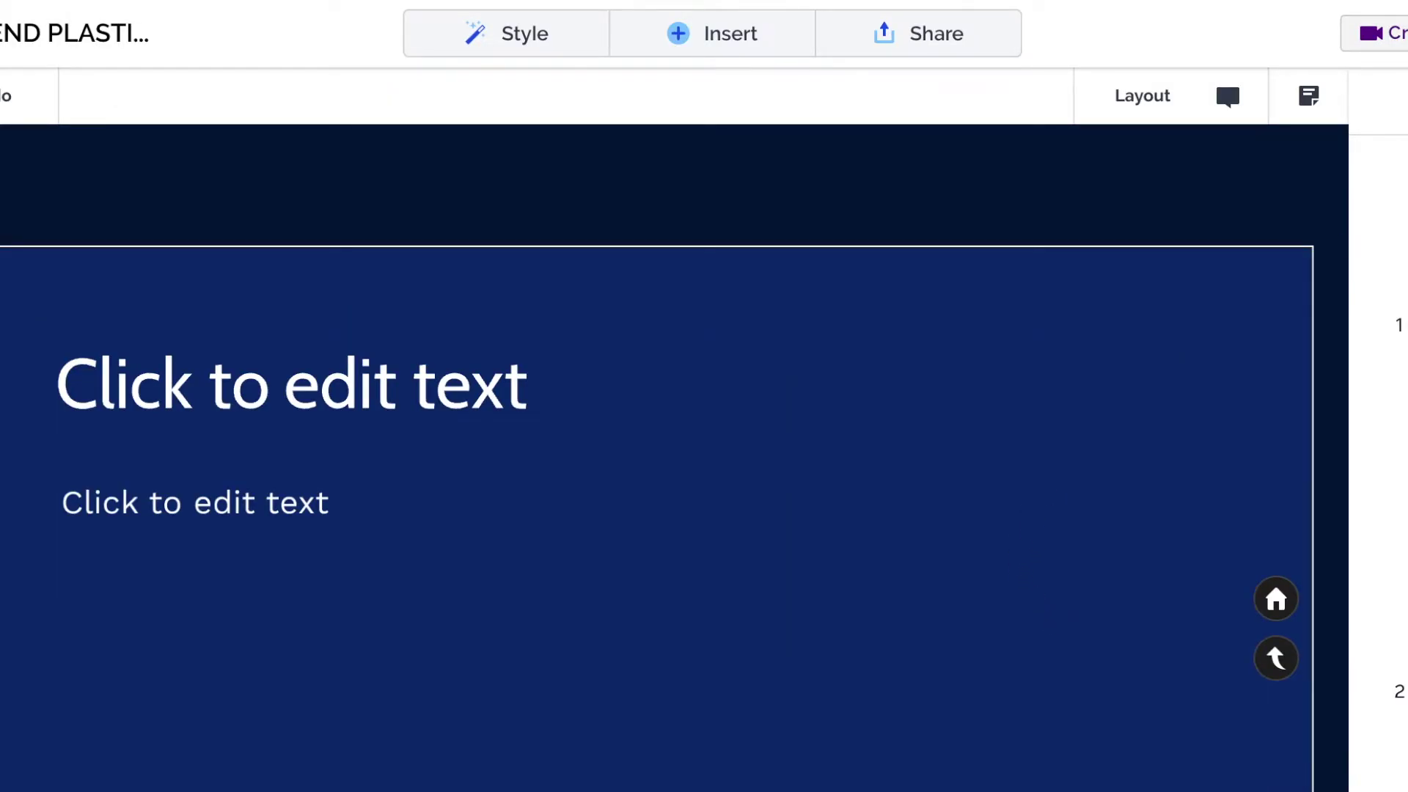
{"action": "left_click", "coordinate": [693, 41]}
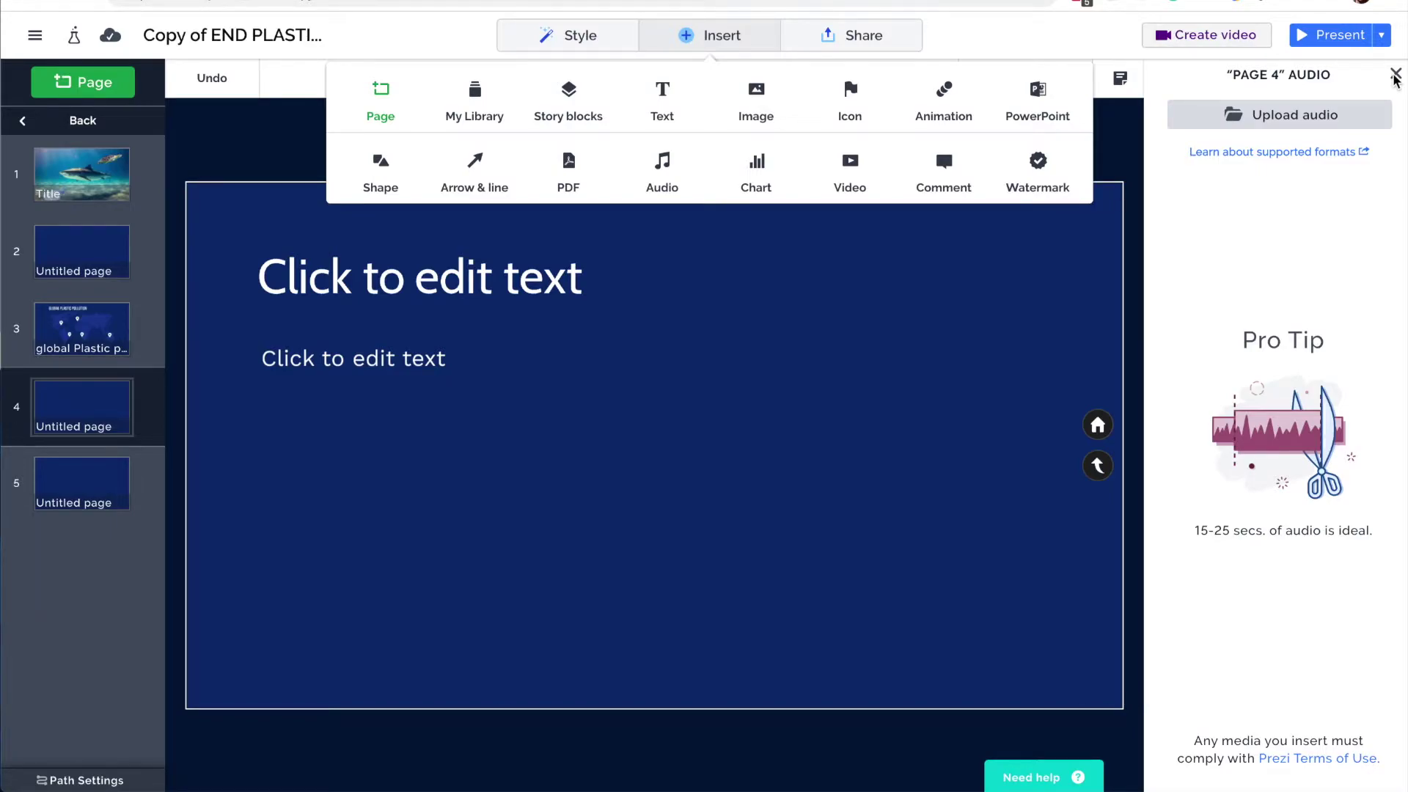
Close the audio panel and drag a Line chart template onto the right of page 4
{"action": "left_click", "coordinate": [1394, 76]}
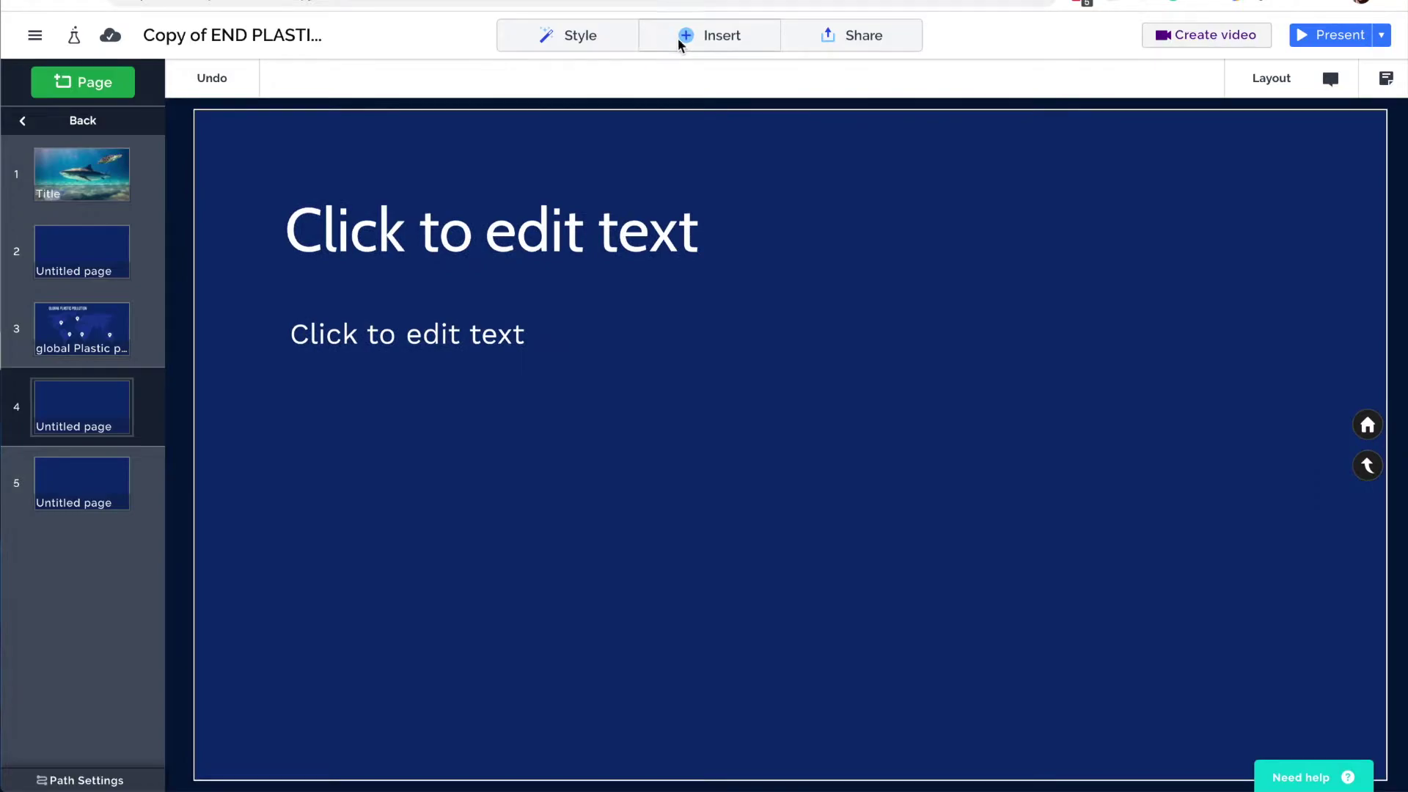
{"action": "left_click", "coordinate": [680, 43]}
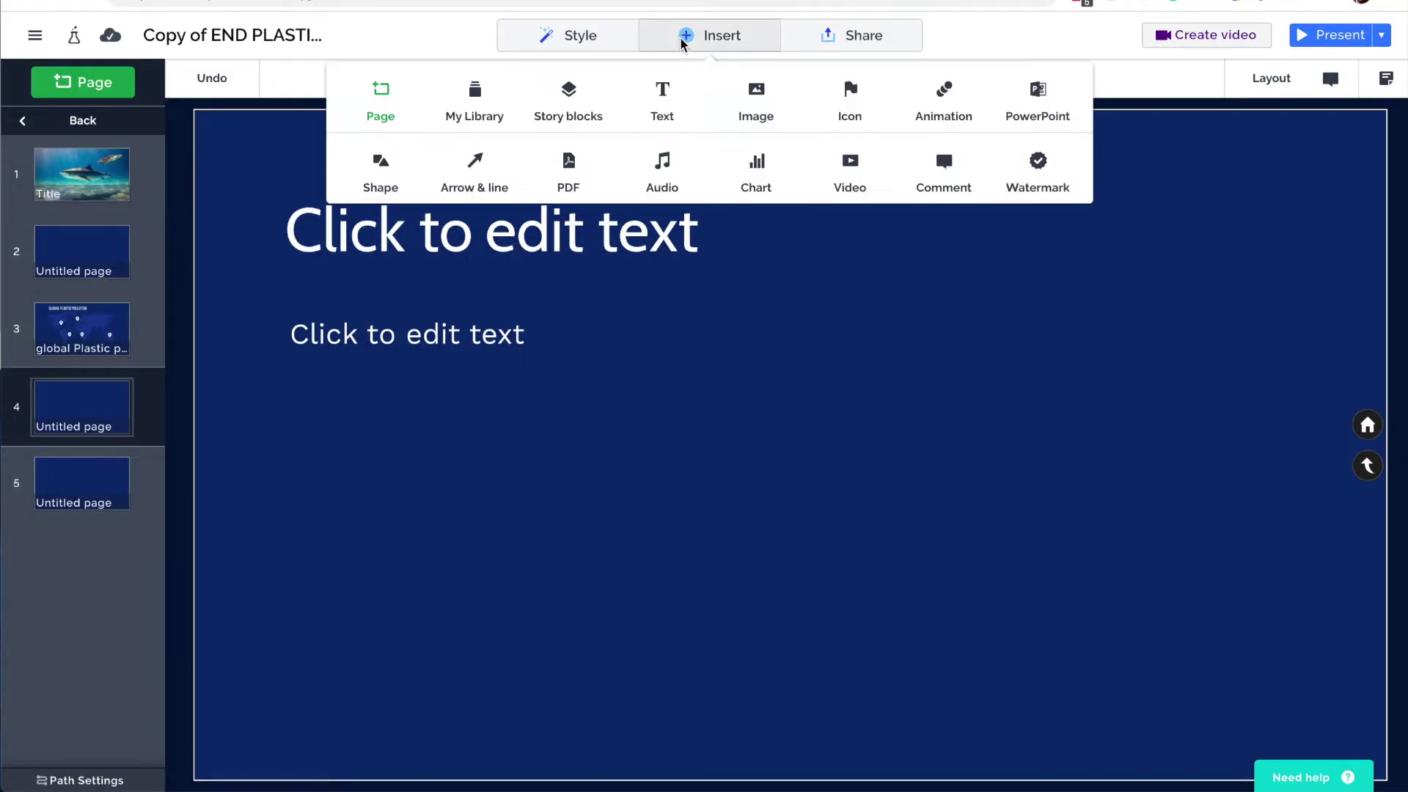
{"action": "left_click", "coordinate": [757, 165]}
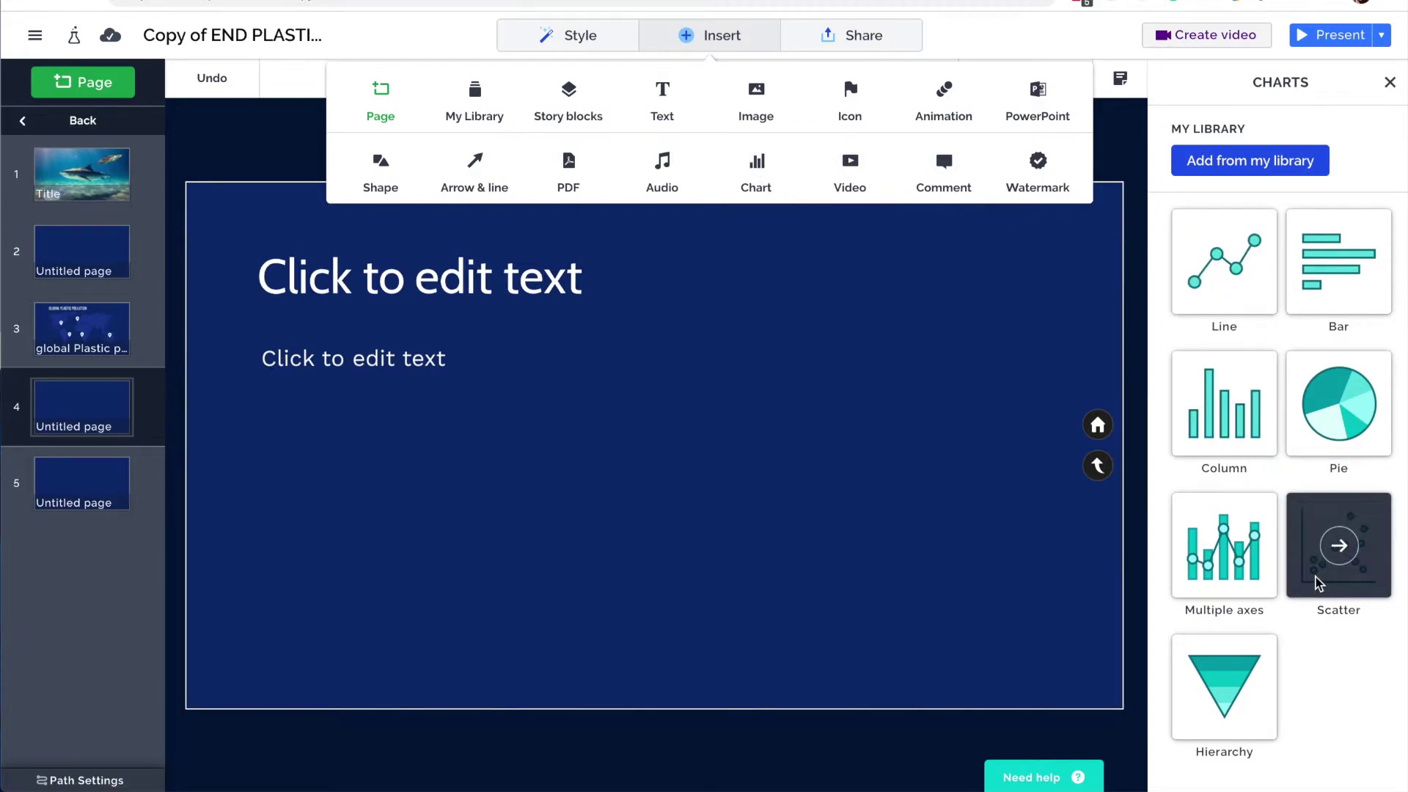
{"action": "left_click", "coordinate": [1225, 265]}
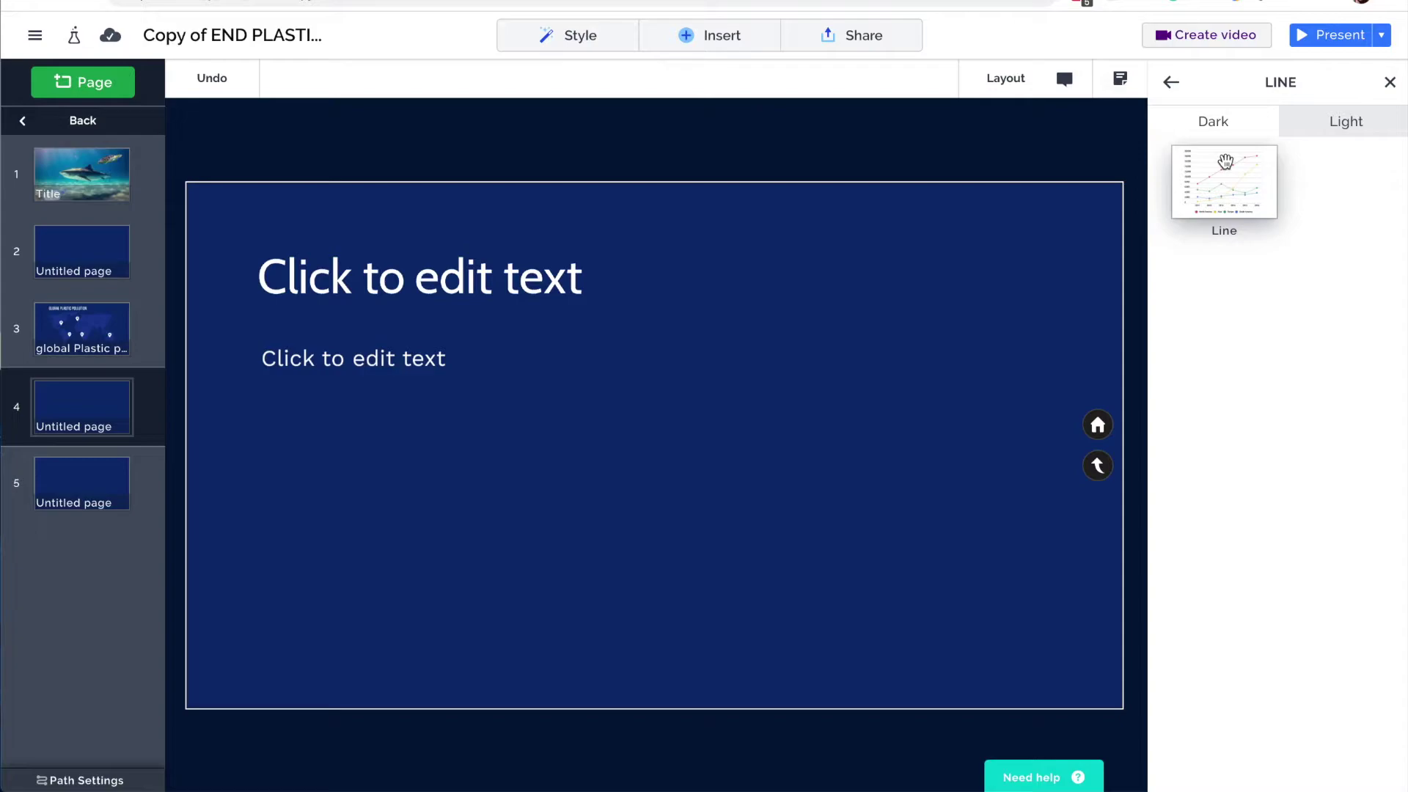
{"action": "left_click_drag", "start_coordinate": [1225, 162], "coordinate": [678, 435]}
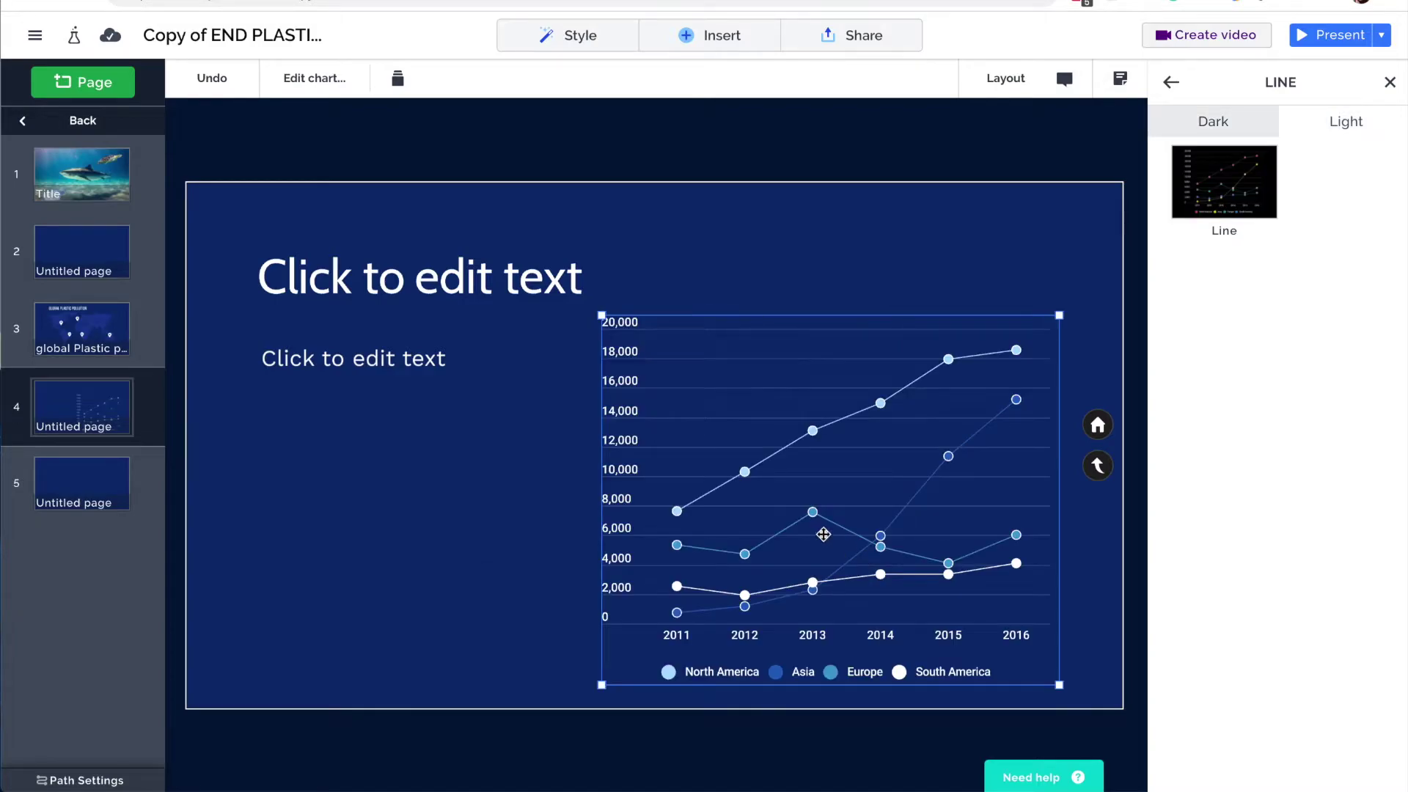
Open the line chart in the editor and turn on Smooth curves under Chart properties
{"action": "left_click", "coordinate": [313, 77]}
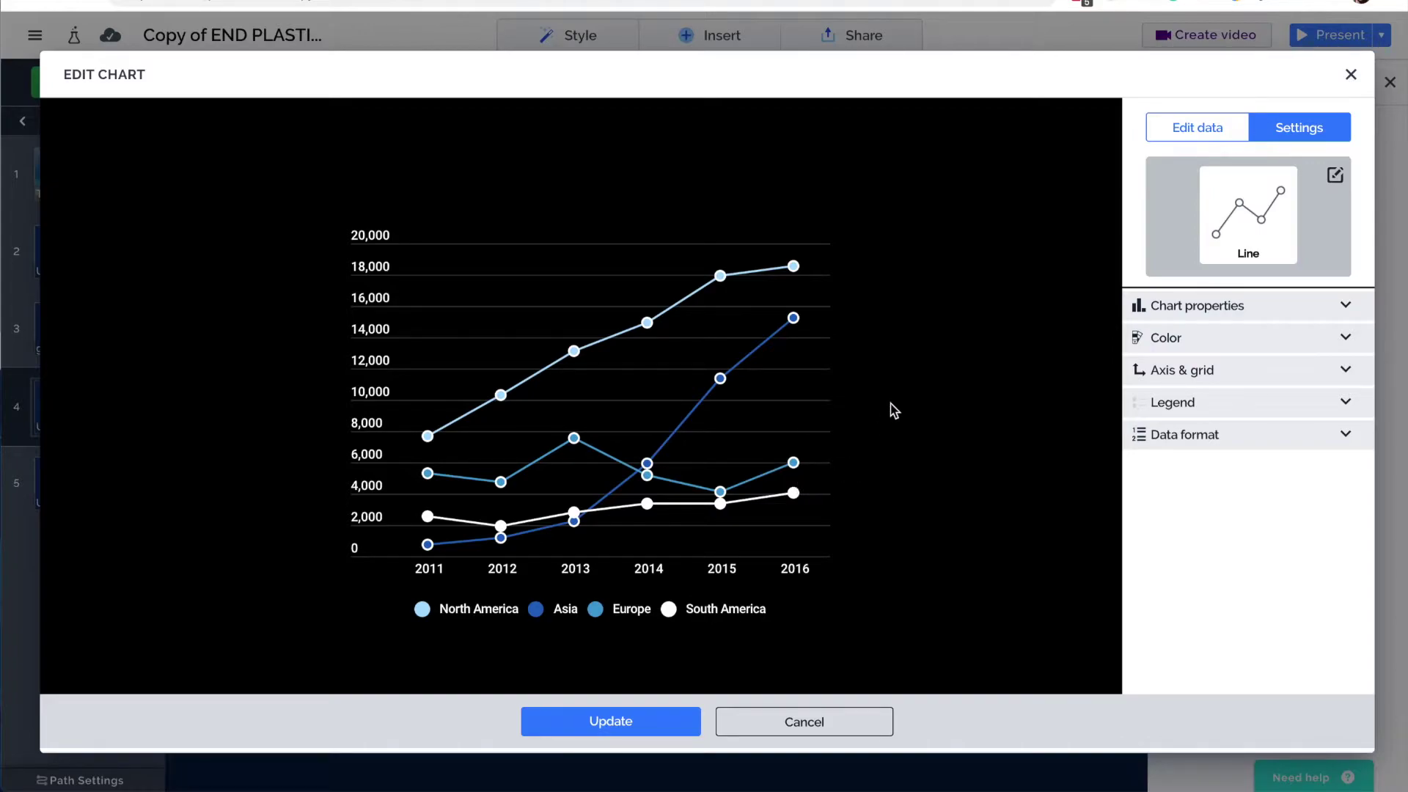
{"action": "left_click", "coordinate": [1217, 134]}
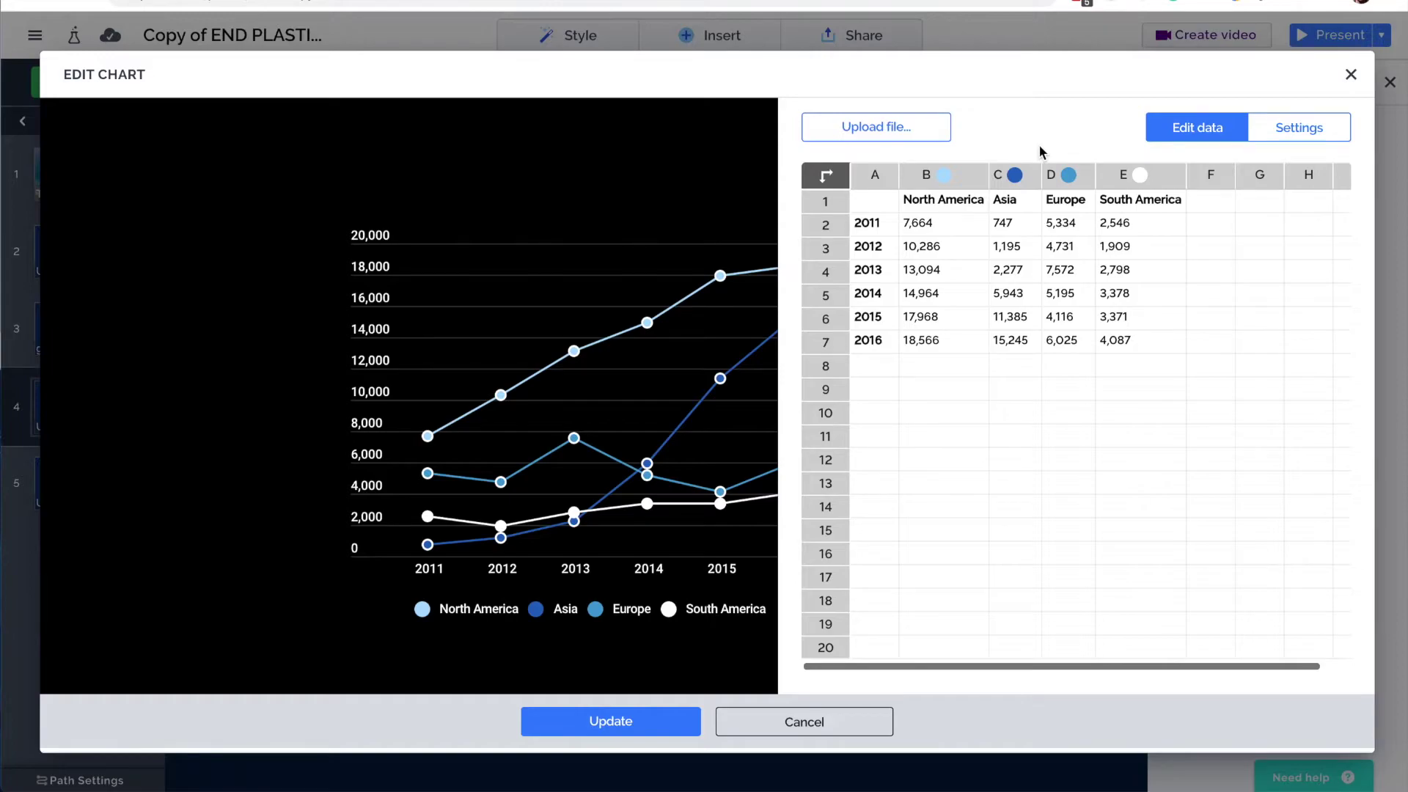
{"action": "left_click", "coordinate": [1294, 137]}
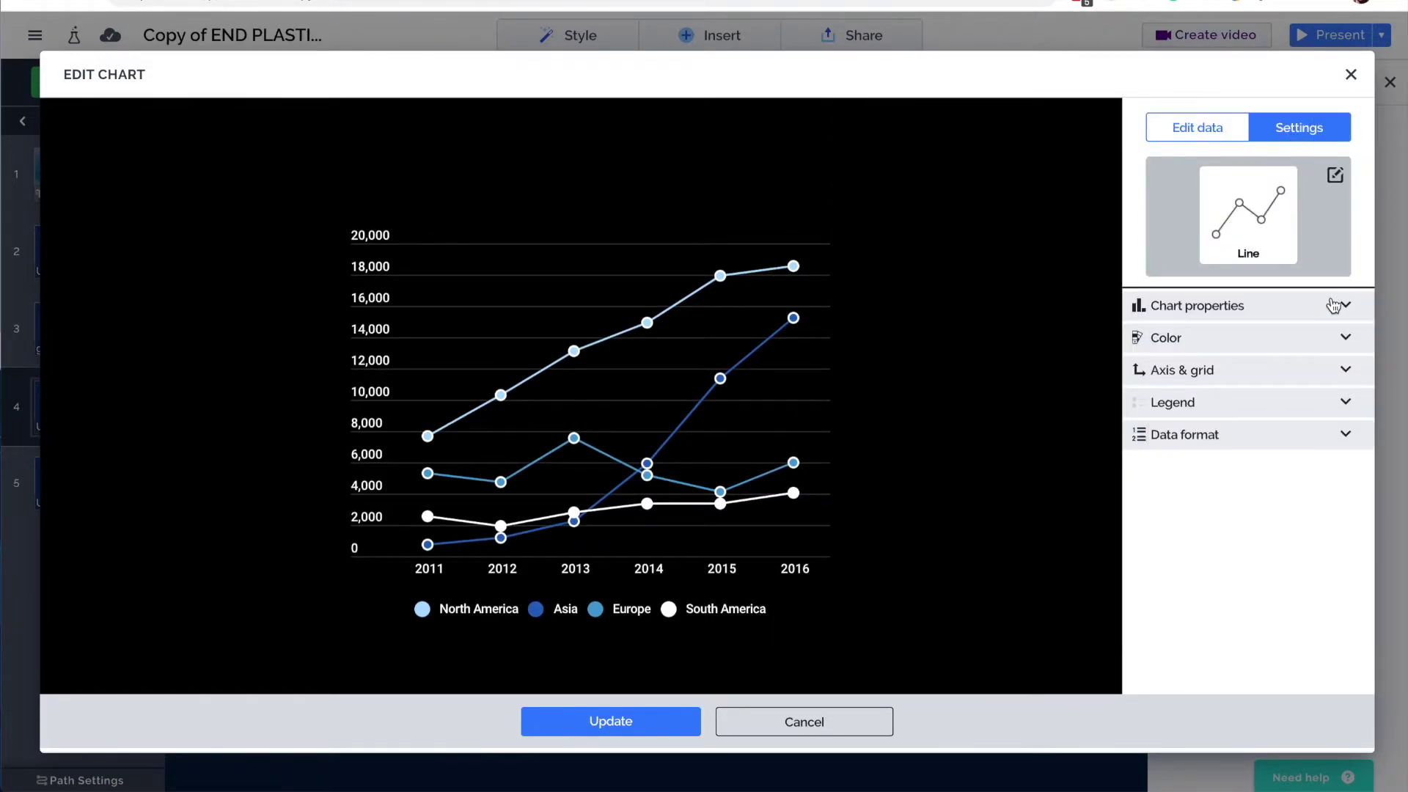
{"action": "left_click", "coordinate": [1332, 306]}
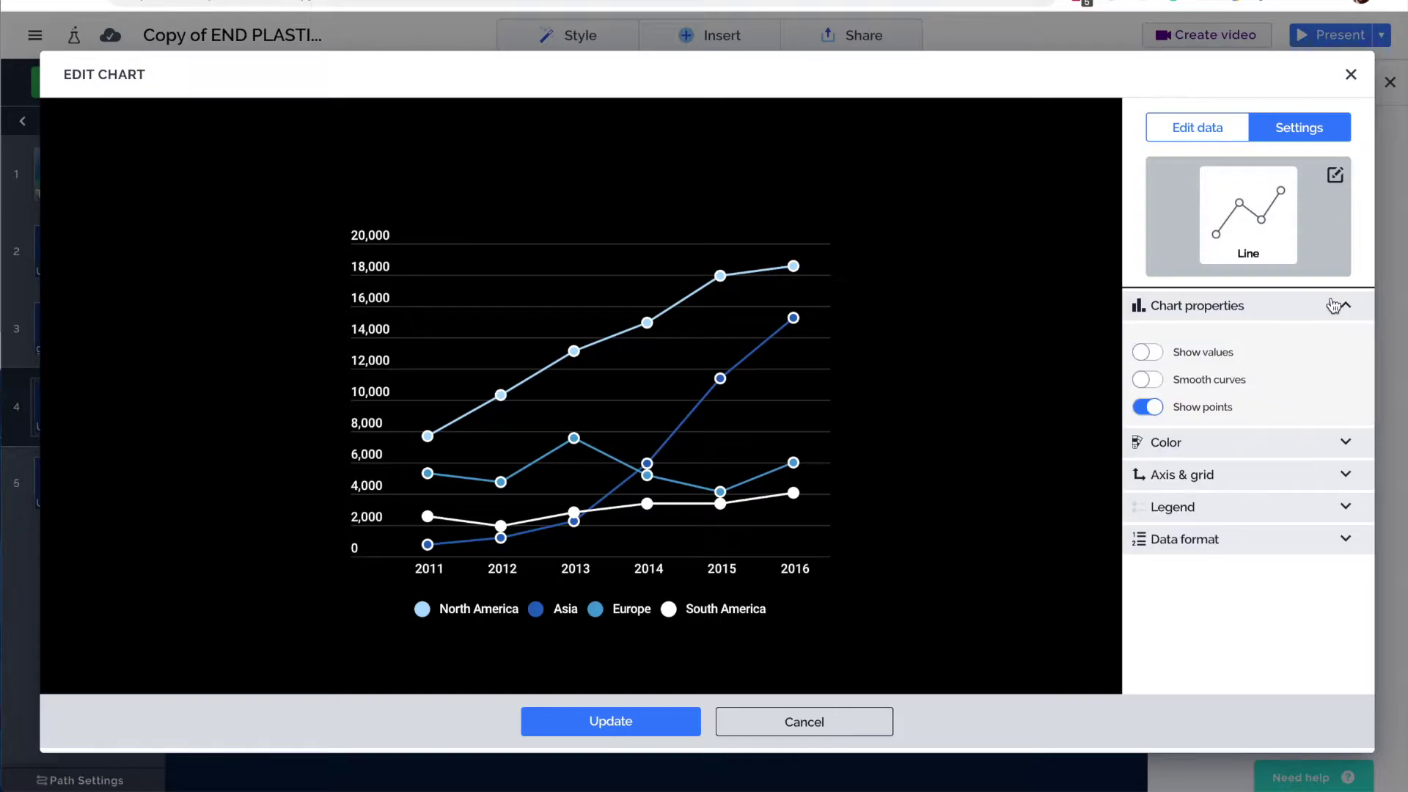
{"action": "left_click", "coordinate": [1146, 381]}
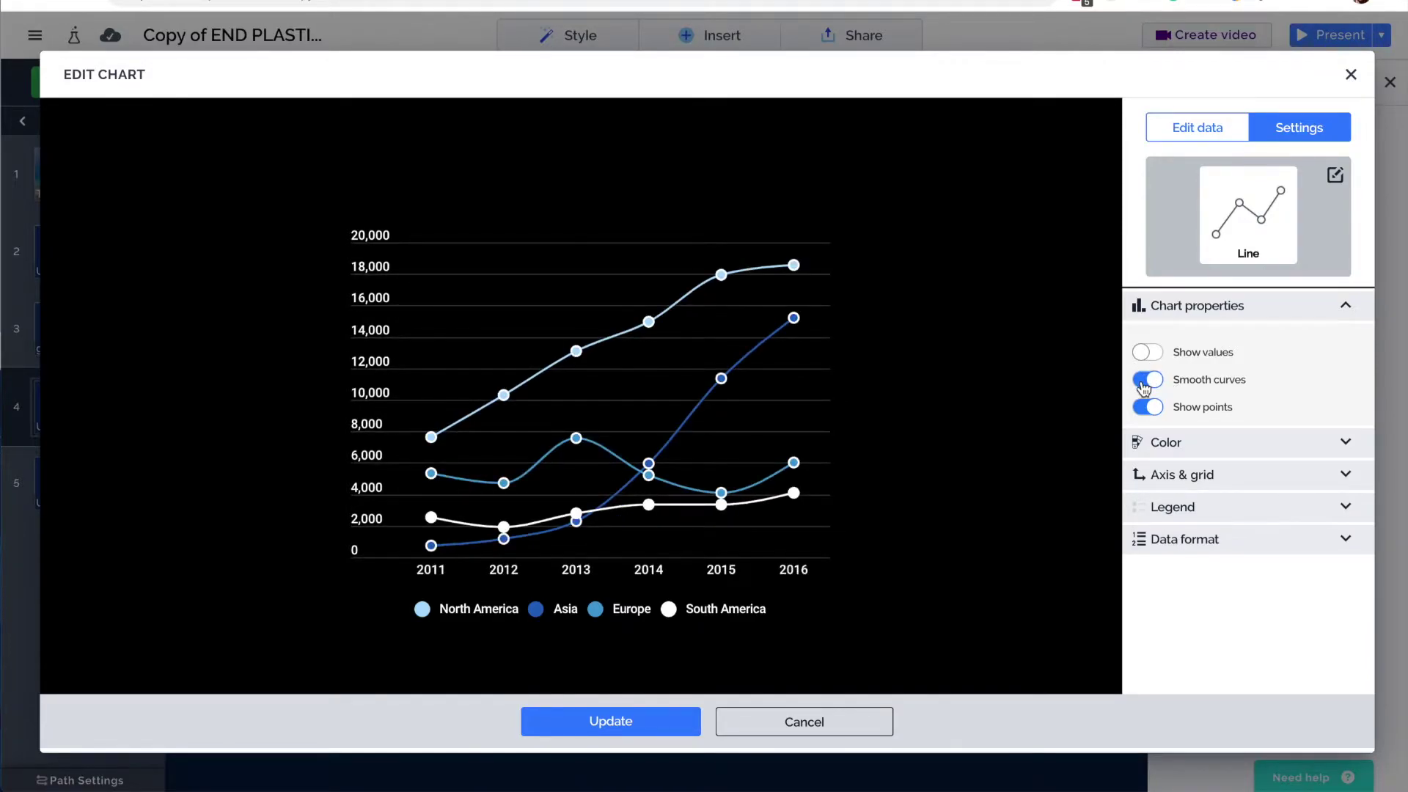
Look over the axis and legend options and toggle Use one color in the Color settings
{"action": "left_click", "coordinate": [1288, 446]}
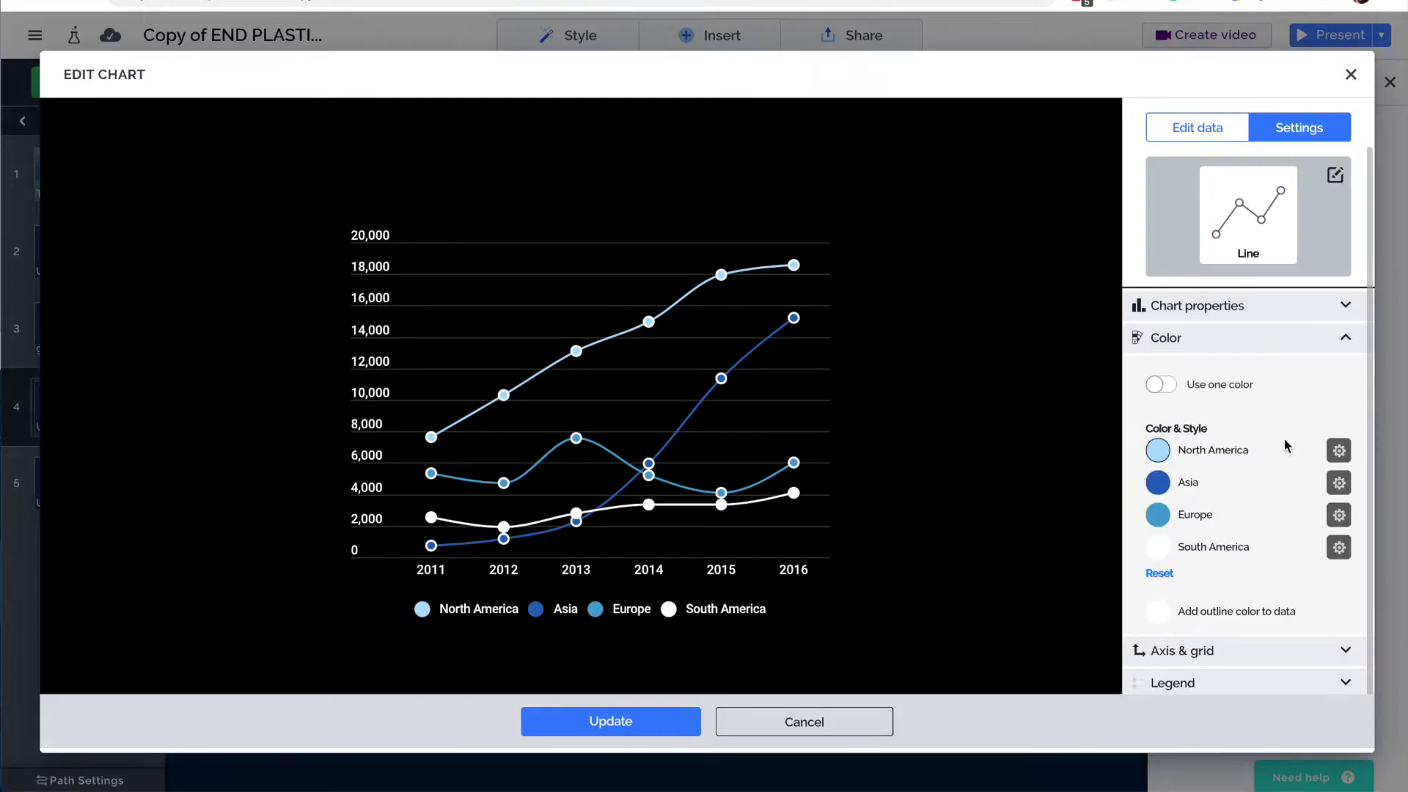
{"action": "left_click", "coordinate": [1224, 651]}
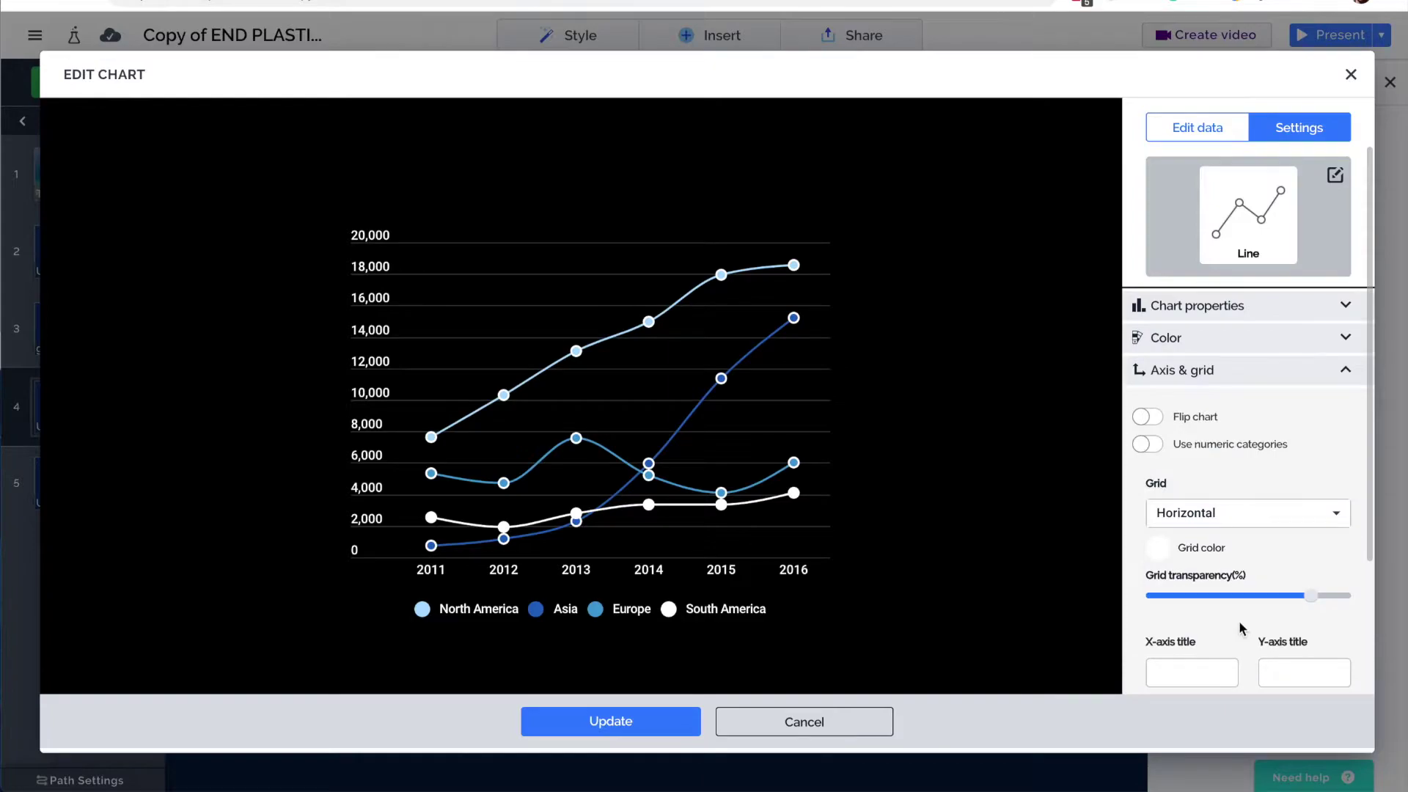
{"action": "scroll", "coordinate": [1238, 620], "scroll_direction": "down", "scroll_amount": 3}
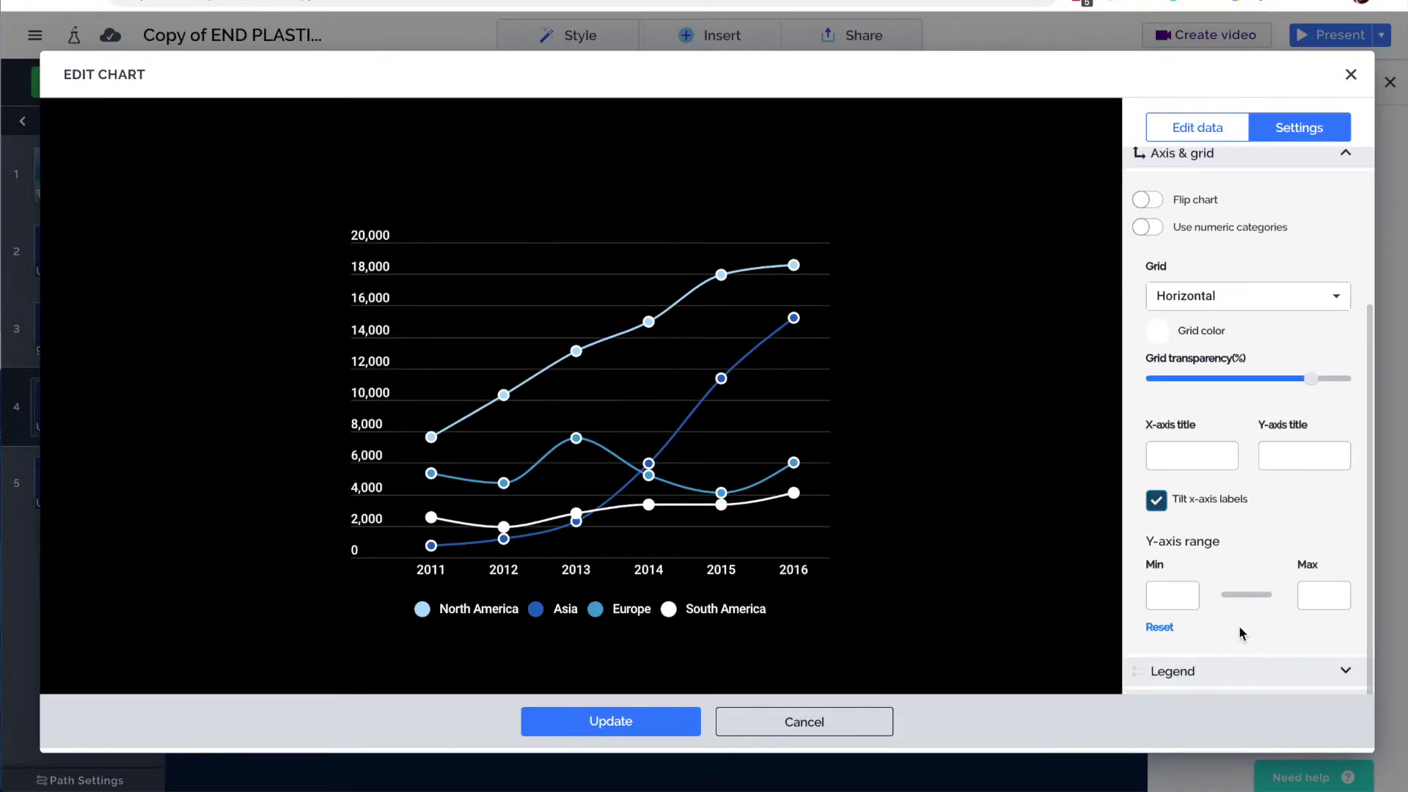
{"action": "left_click", "coordinate": [1242, 671]}
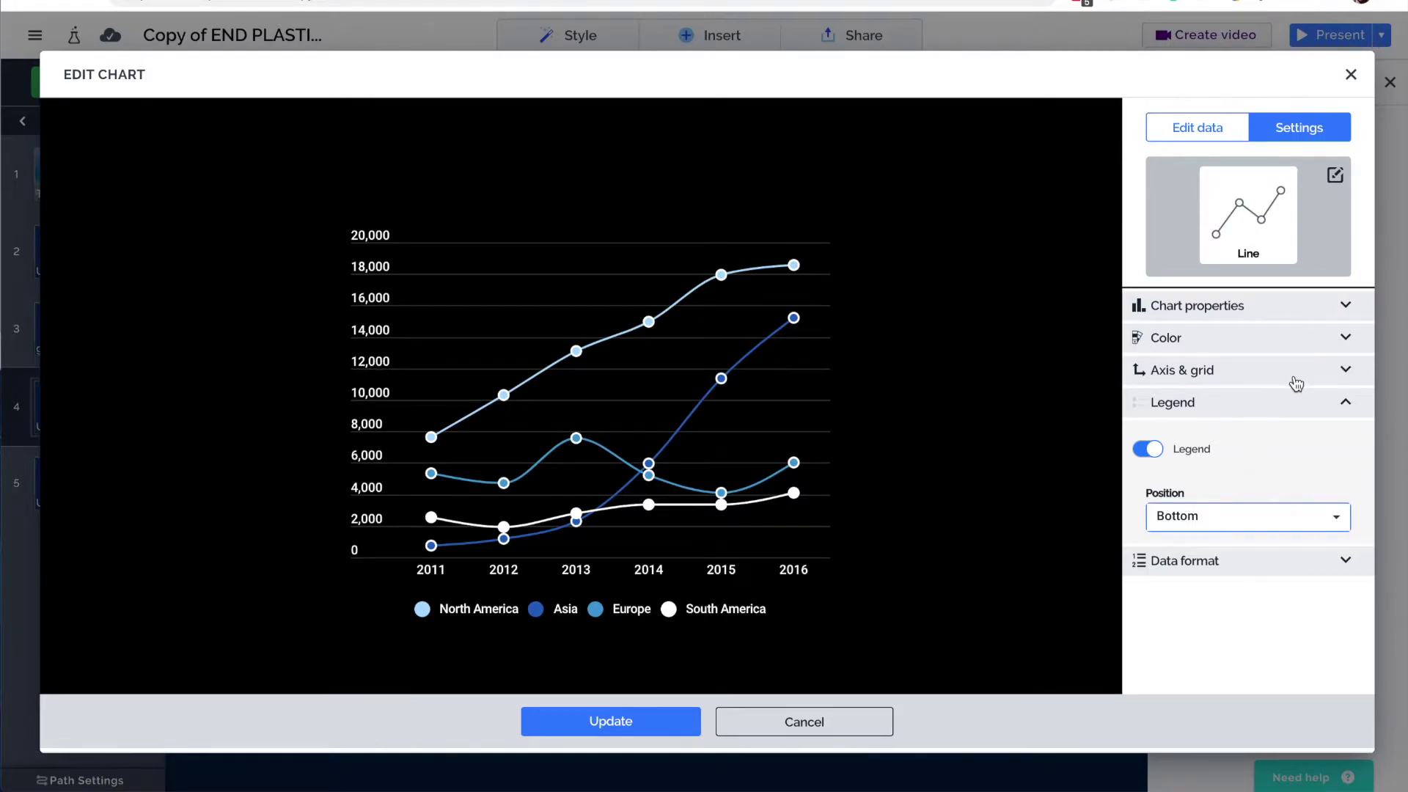
{"action": "left_click", "coordinate": [1324, 339]}
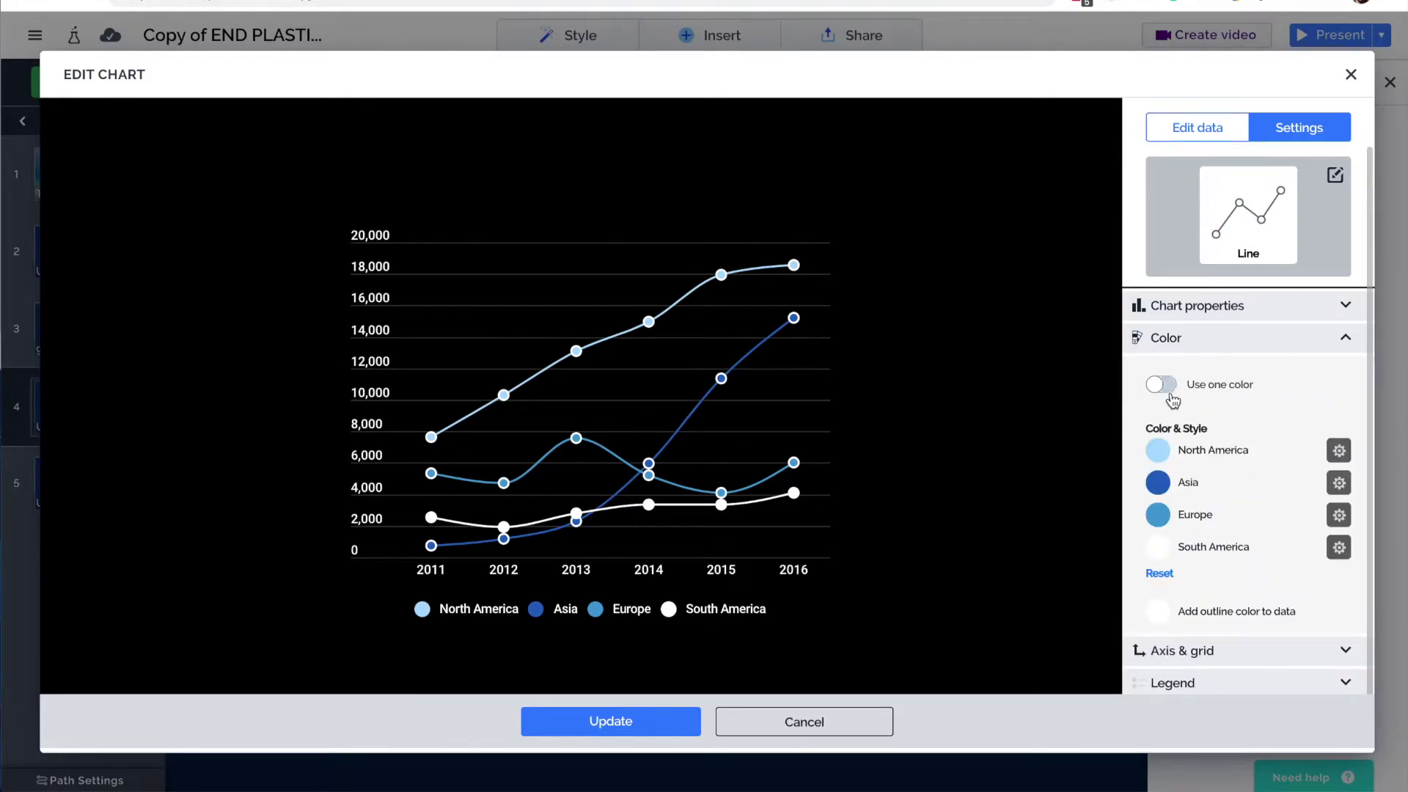
{"action": "left_click", "coordinate": [1160, 389]}
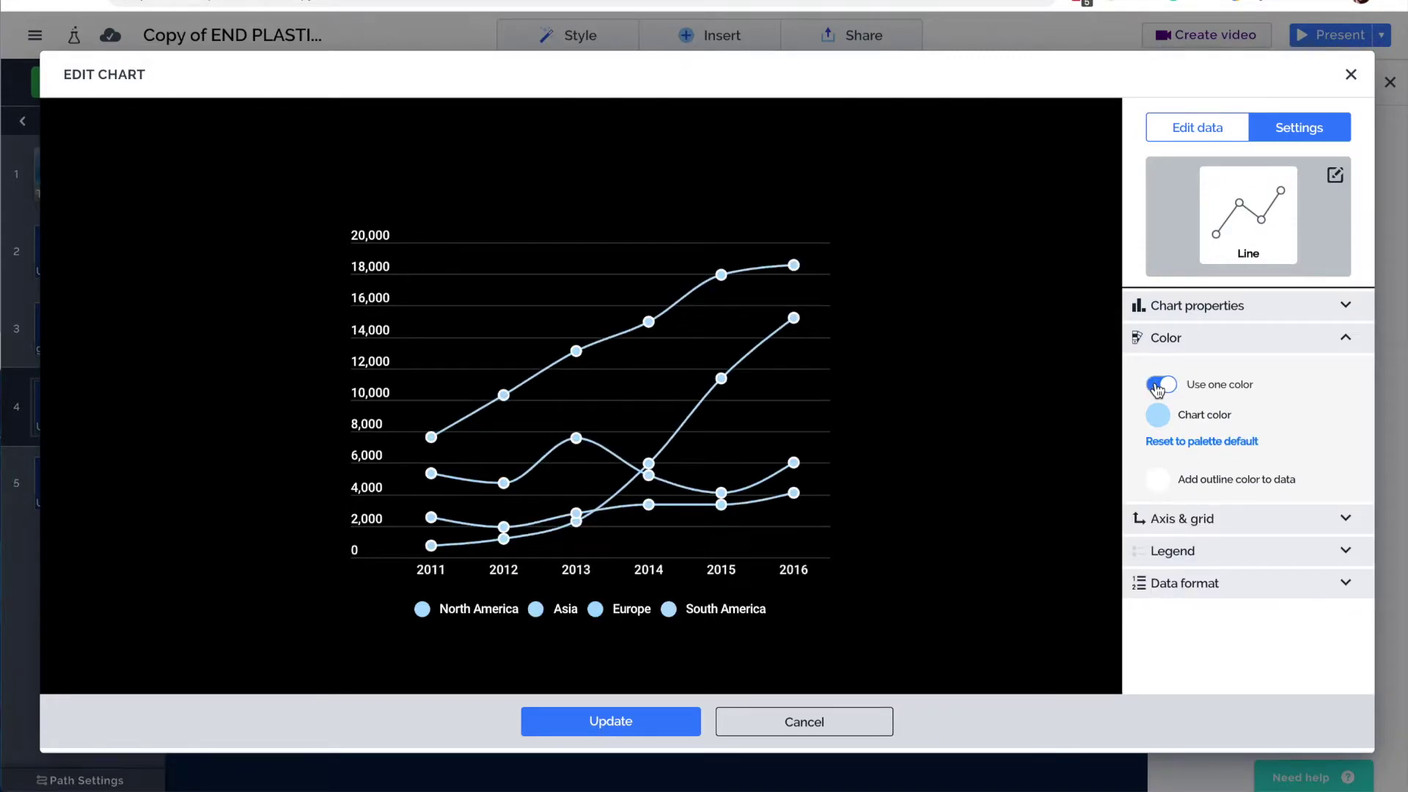
{"action": "left_click", "coordinate": [1159, 389]}
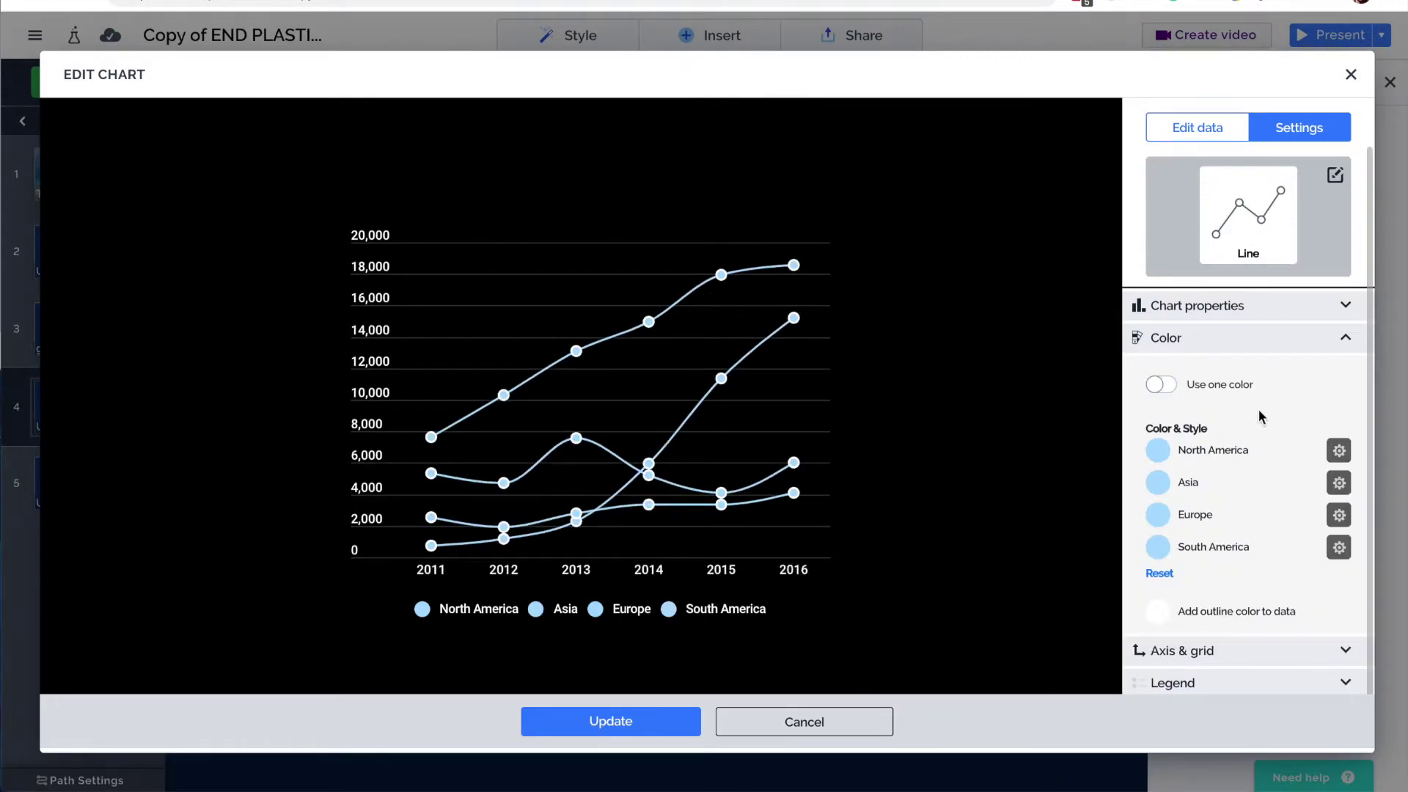
{"action": "left_click", "coordinate": [1345, 339]}
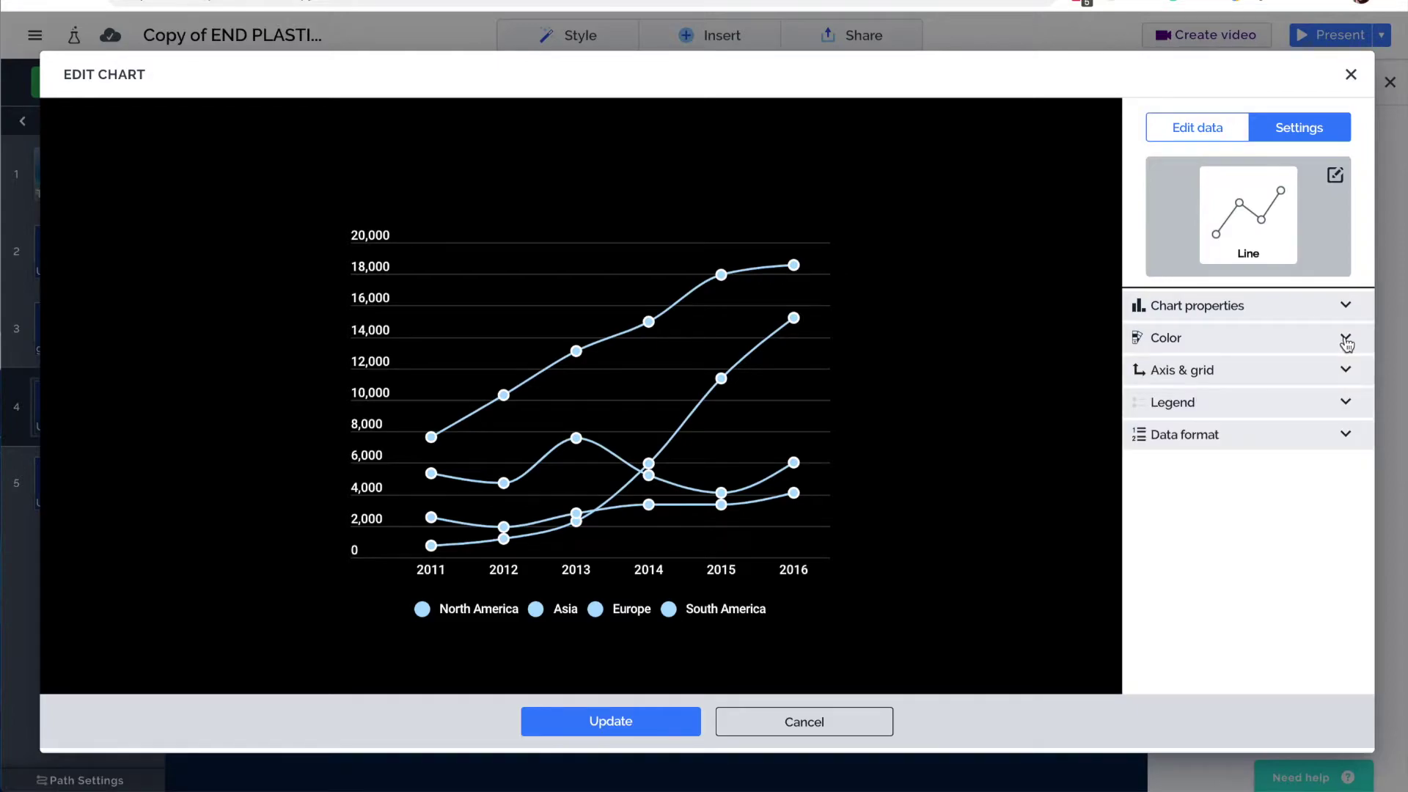
Apply the smoothed chart settings with Update and bring up the Insert list
{"action": "left_click", "coordinate": [606, 726]}
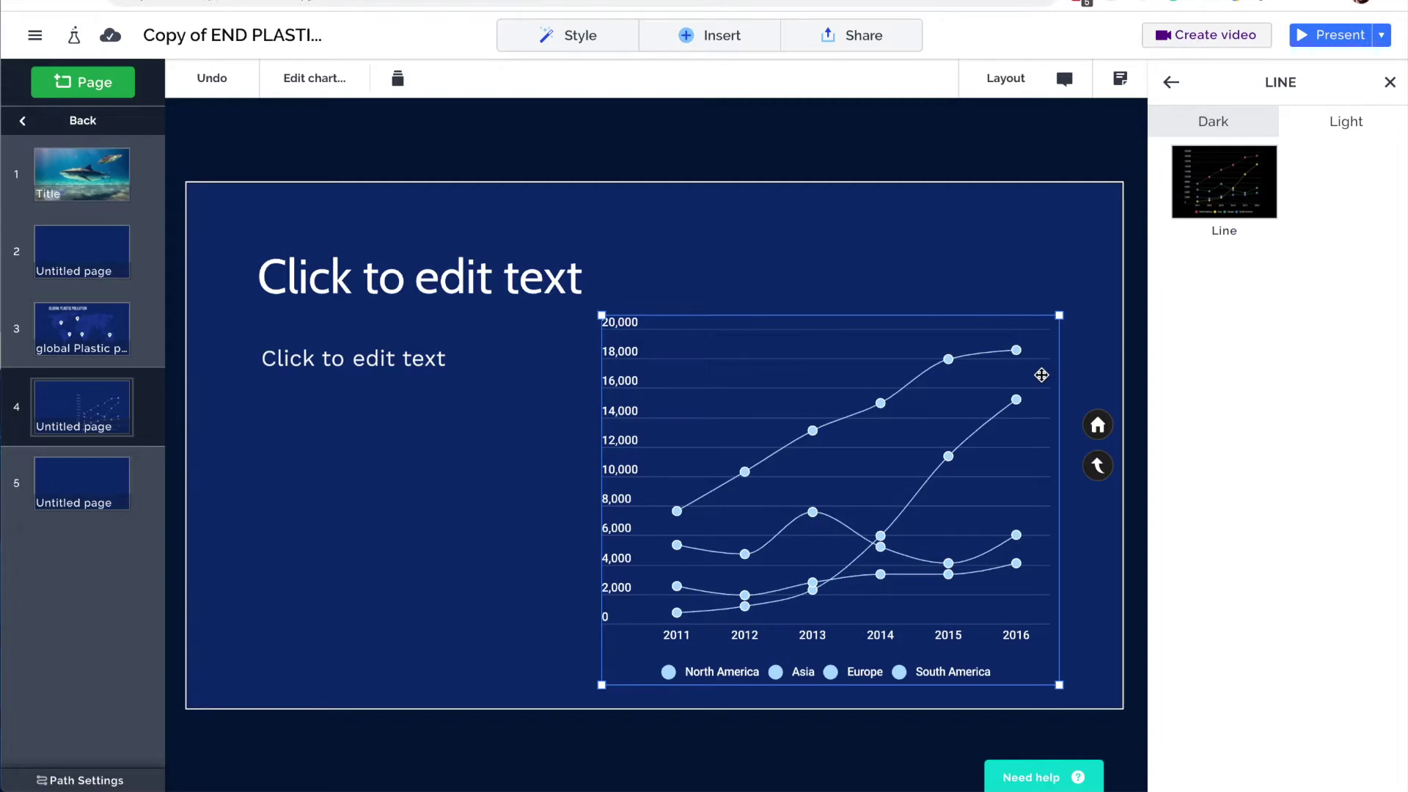
{"action": "left_click", "coordinate": [696, 45]}
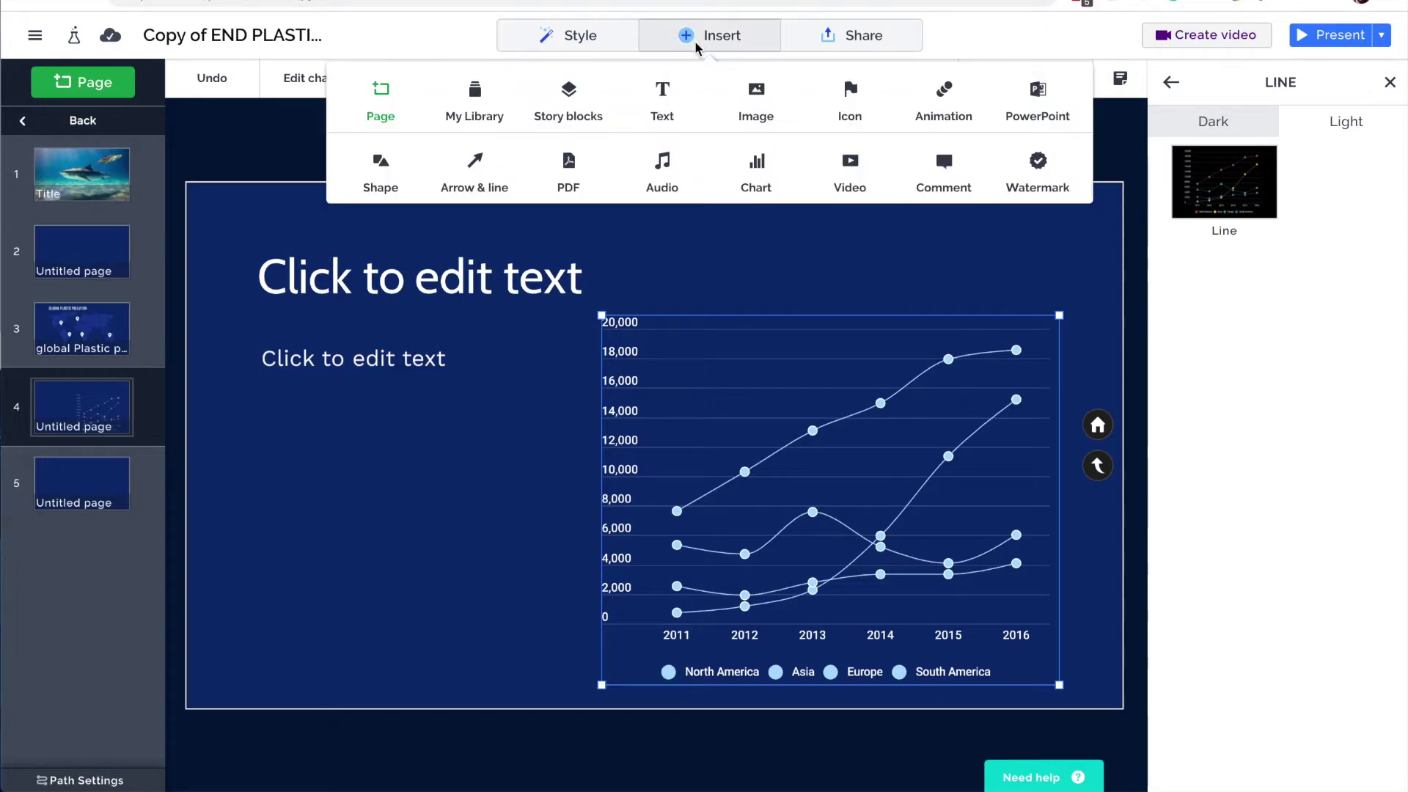
Add a zoom step framing the chart's 2014 line crossing, followed by a zoom out to page
{"action": "left_click", "coordinate": [945, 97]}
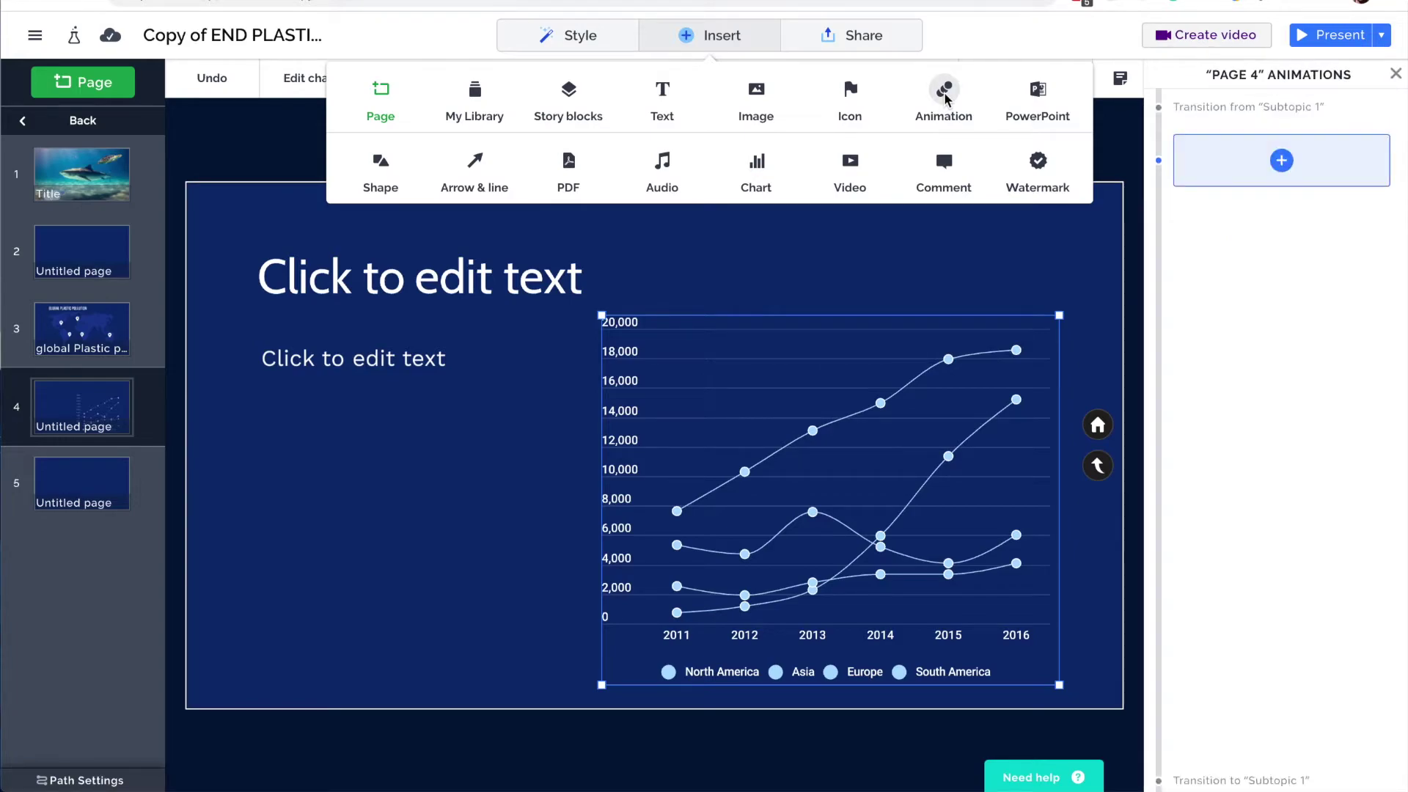
{"action": "left_click", "coordinate": [1275, 157]}
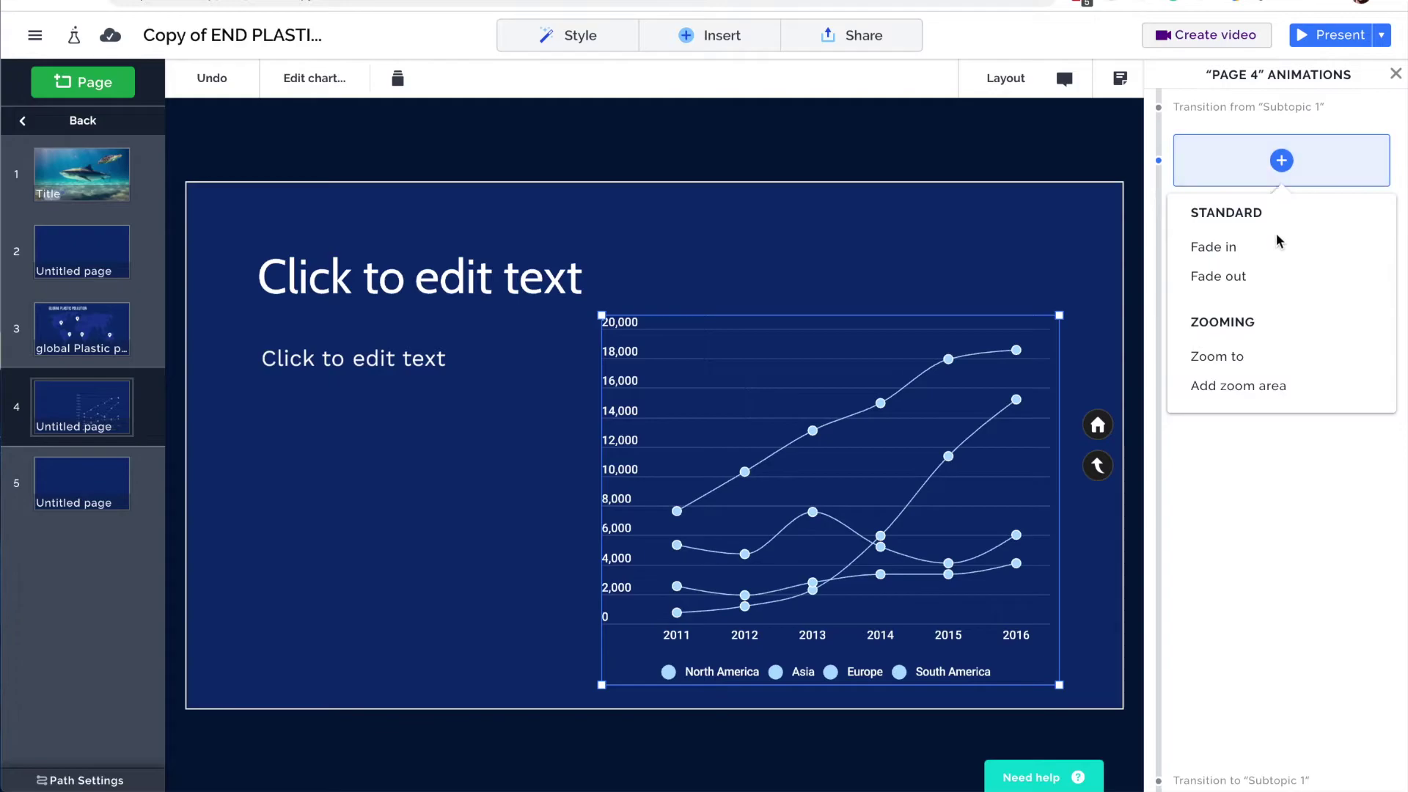
{"action": "left_click", "coordinate": [1219, 381]}
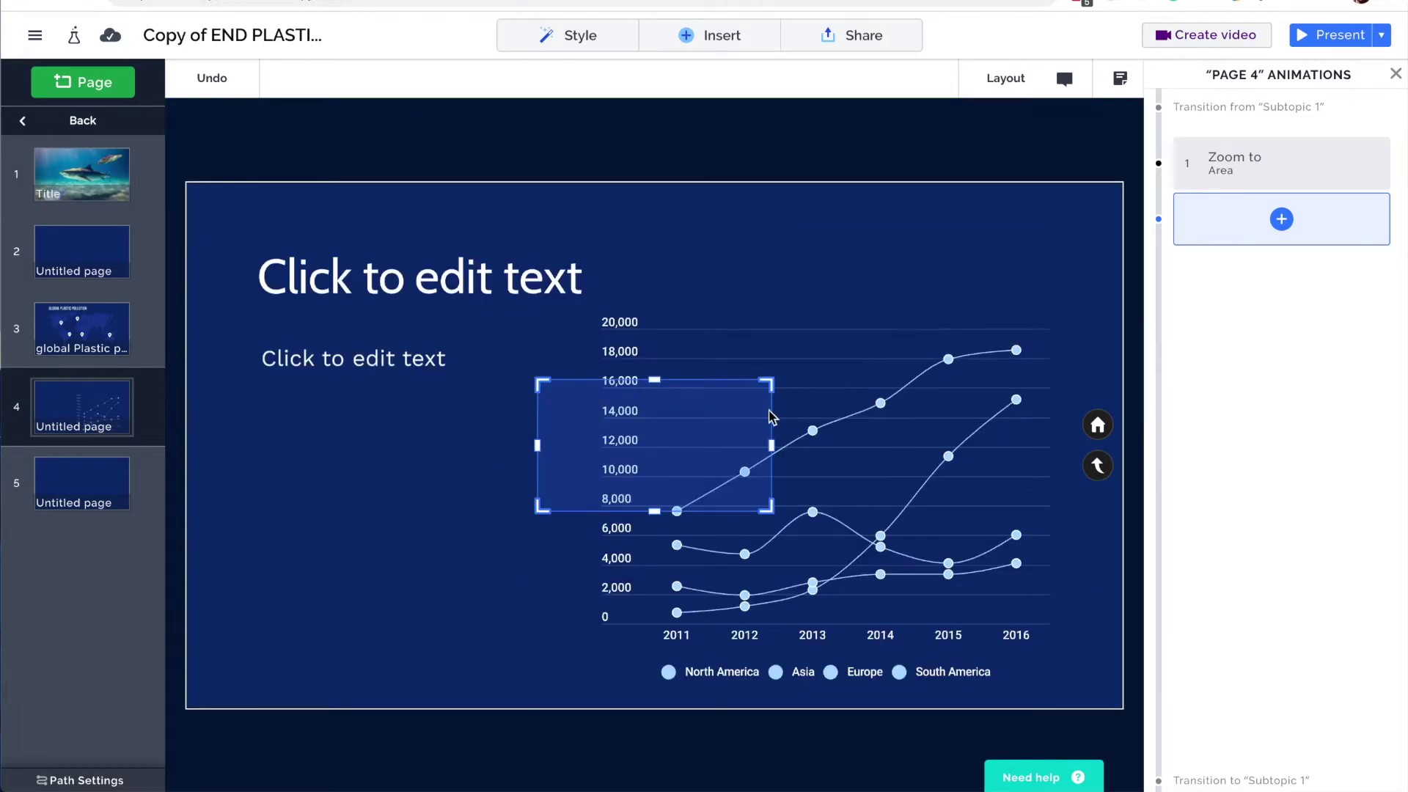
{"action": "left_click_drag", "start_coordinate": [716, 433], "coordinate": [905, 501]}
{"action": "left_click_drag", "start_coordinate": [724, 447], "coordinate": [874, 539]}
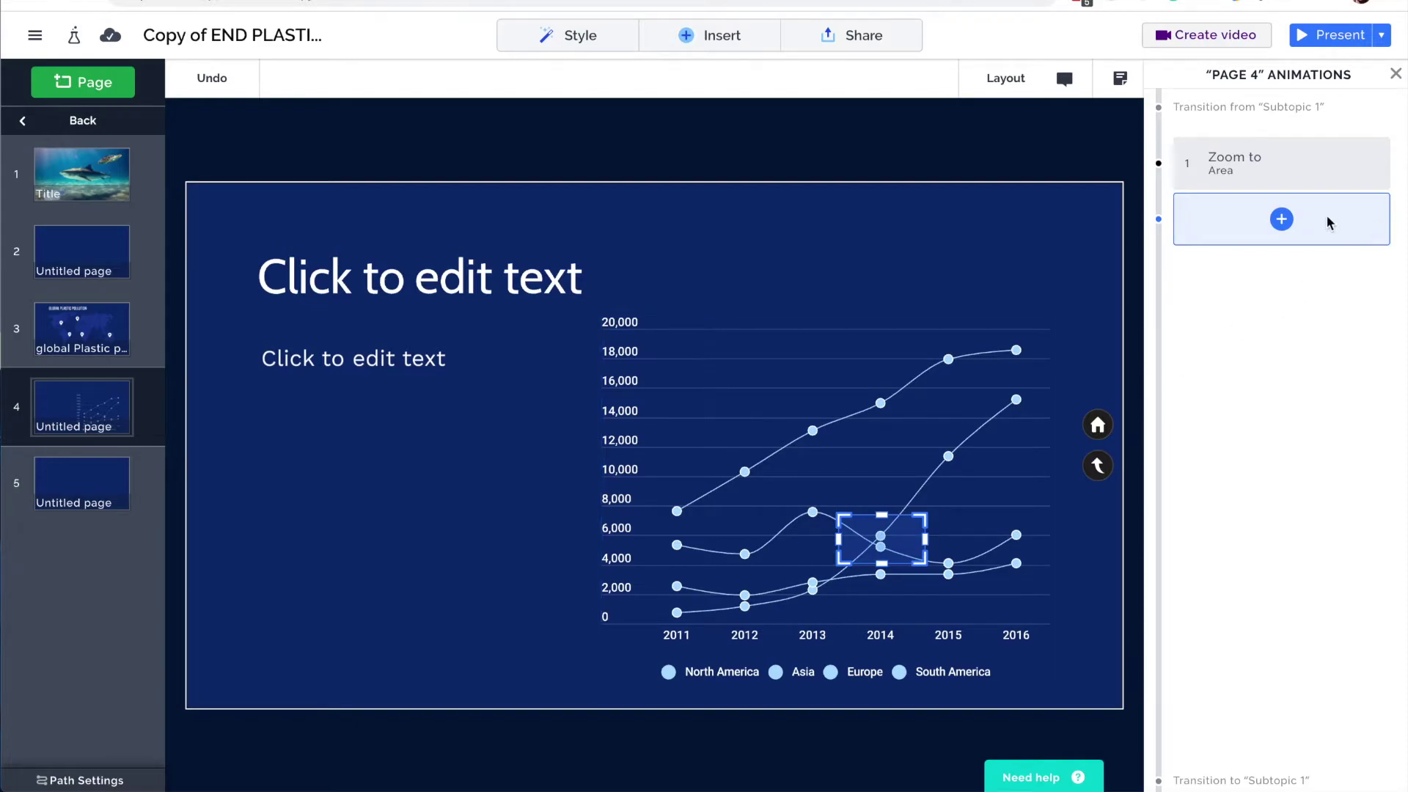
{"action": "left_click", "coordinate": [1280, 221]}
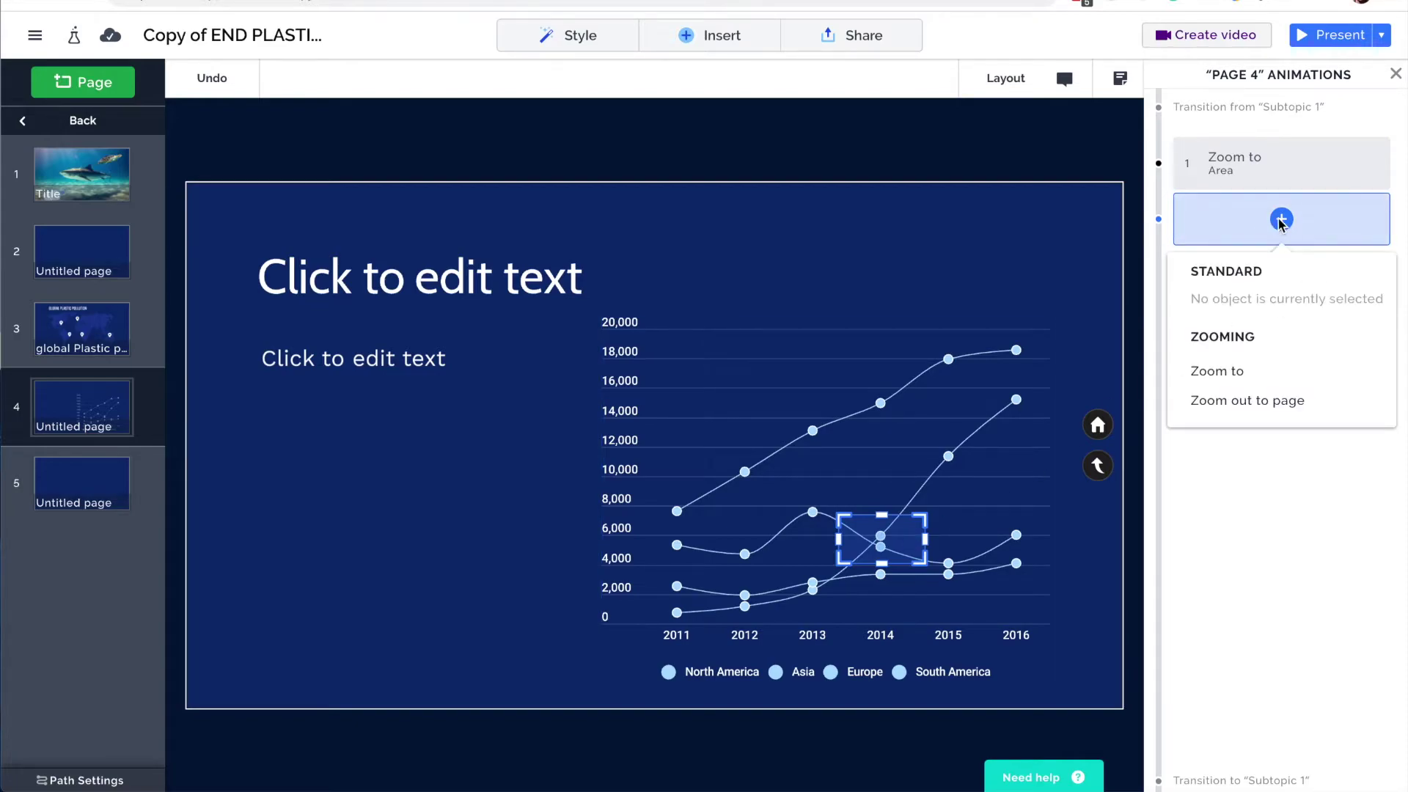
{"action": "left_click", "coordinate": [1246, 401]}
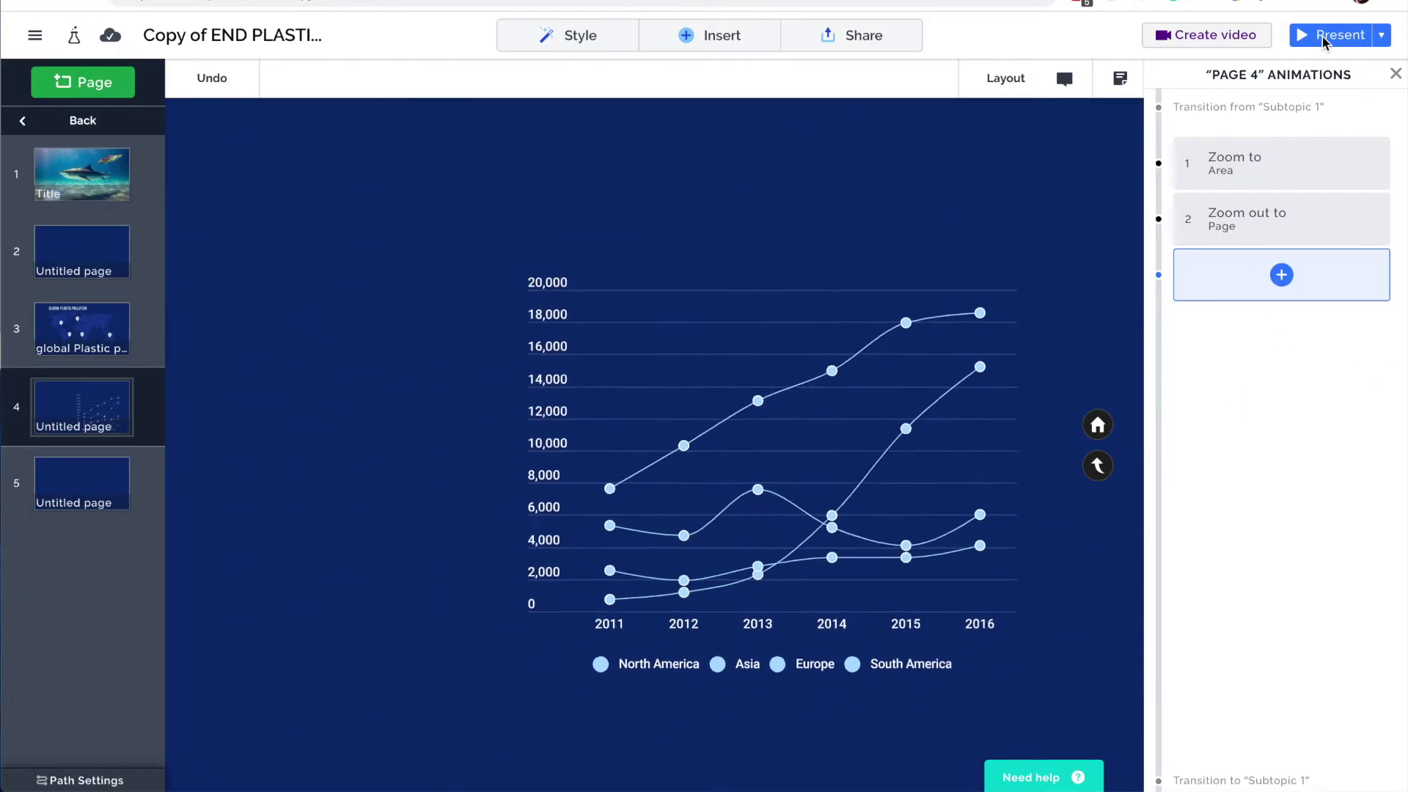
{"action": "left_click", "coordinate": [1321, 36]}
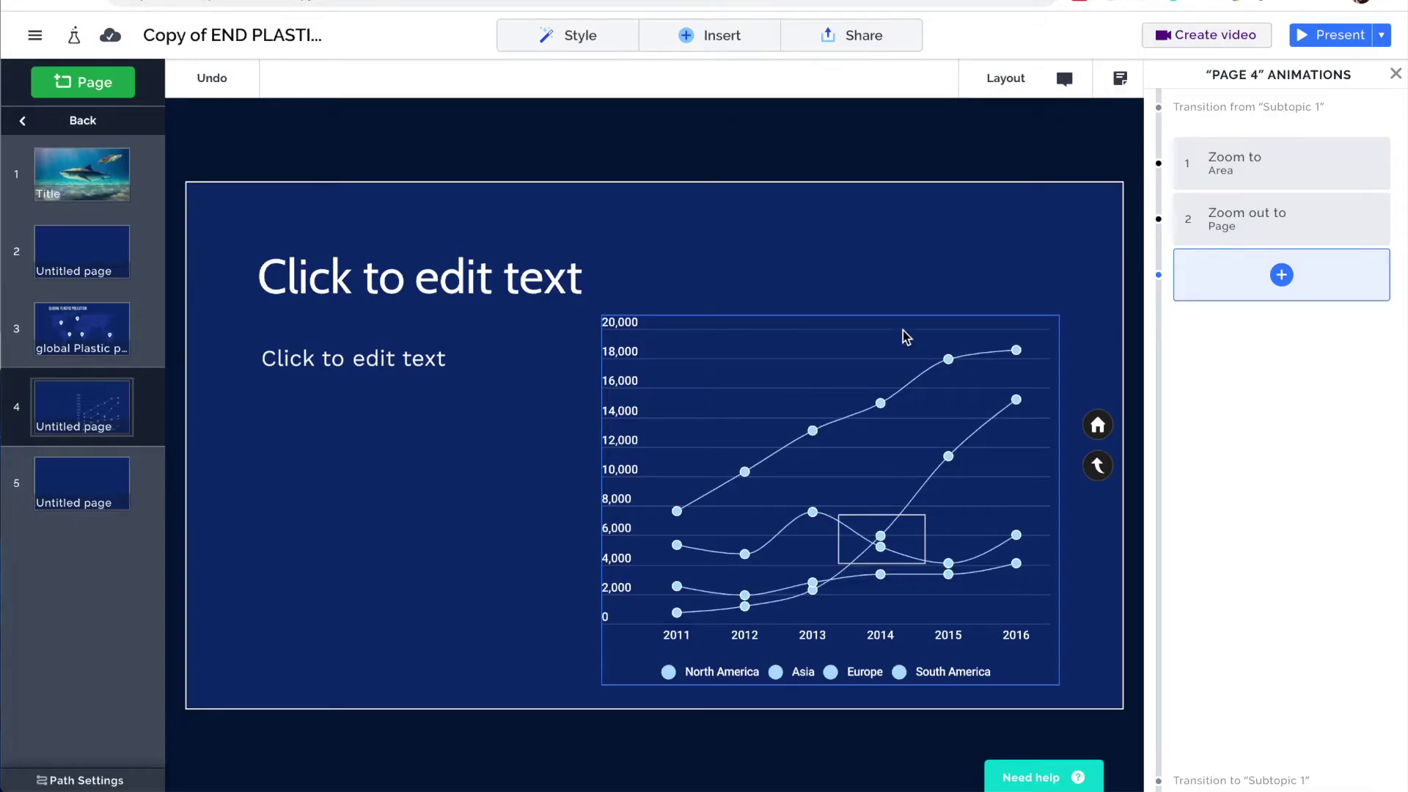
{"action": "left_click", "coordinate": [688, 40]}
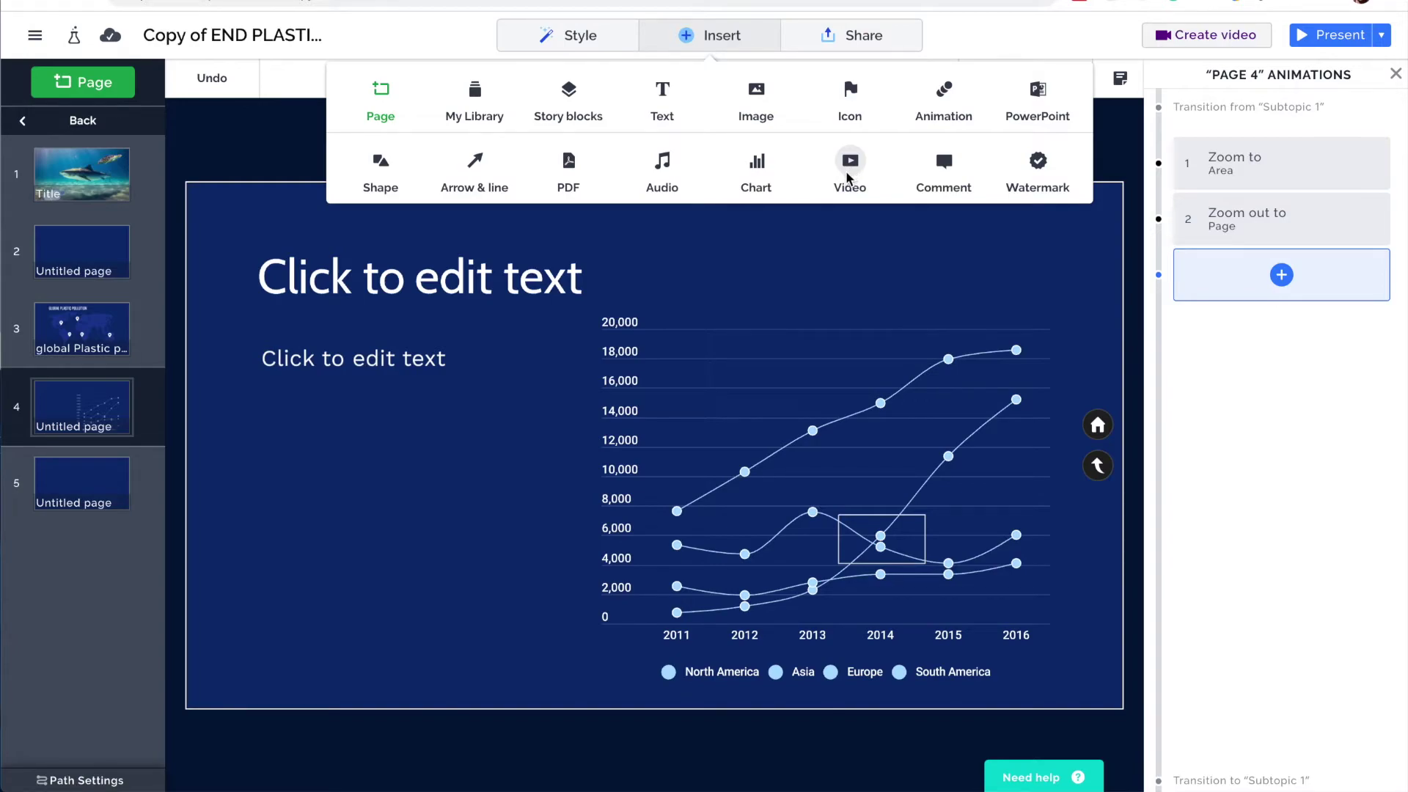
Go to the map page, zoom in on the 200% marker, and delete the turtle image
{"action": "left_click", "coordinate": [94, 338]}
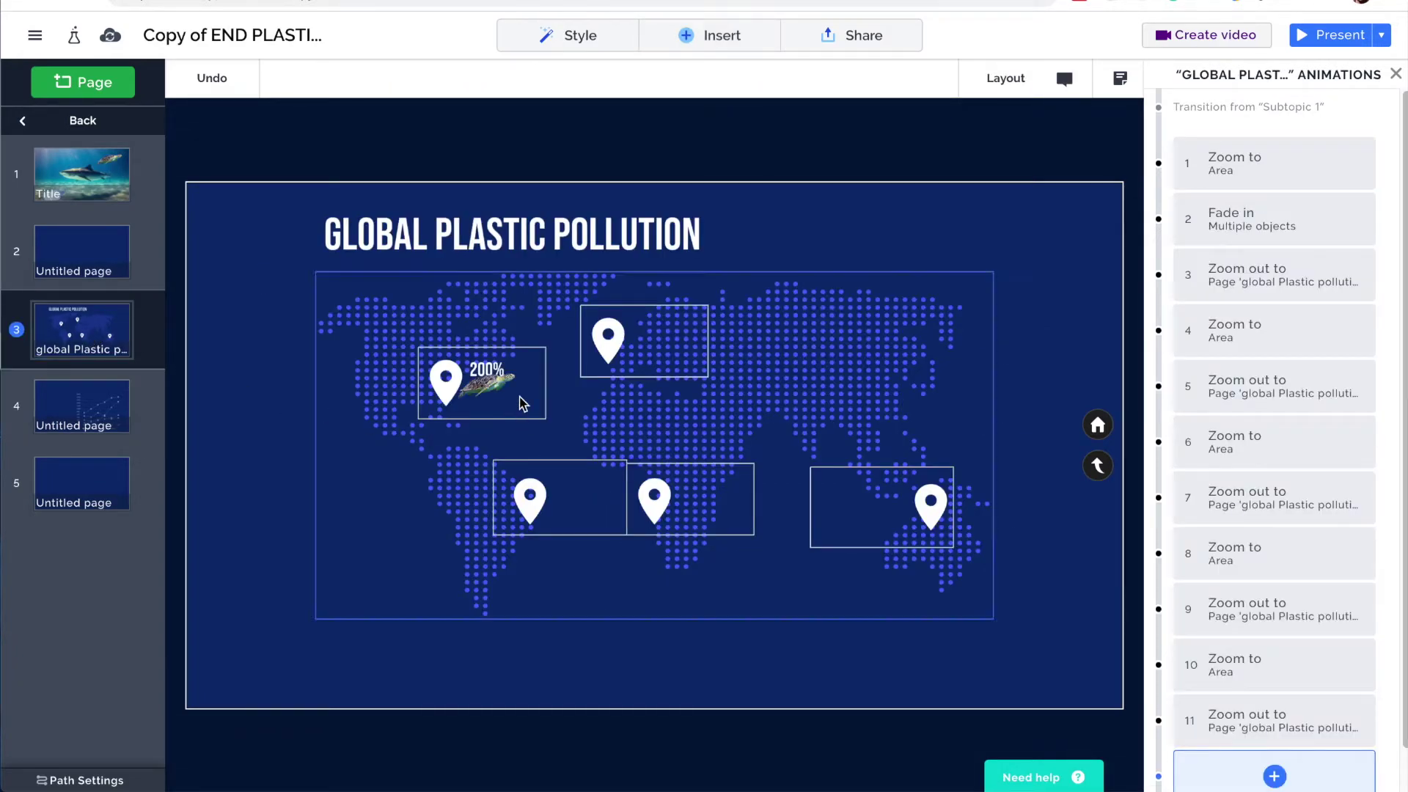
{"action": "left_click", "coordinate": [480, 381]}
{"action": "scroll", "coordinate": [473, 376], "scroll_direction": "up", "scroll_amount": 2}
{"action": "scroll", "coordinate": [465, 370], "scroll_direction": "up", "scroll_amount": 6}
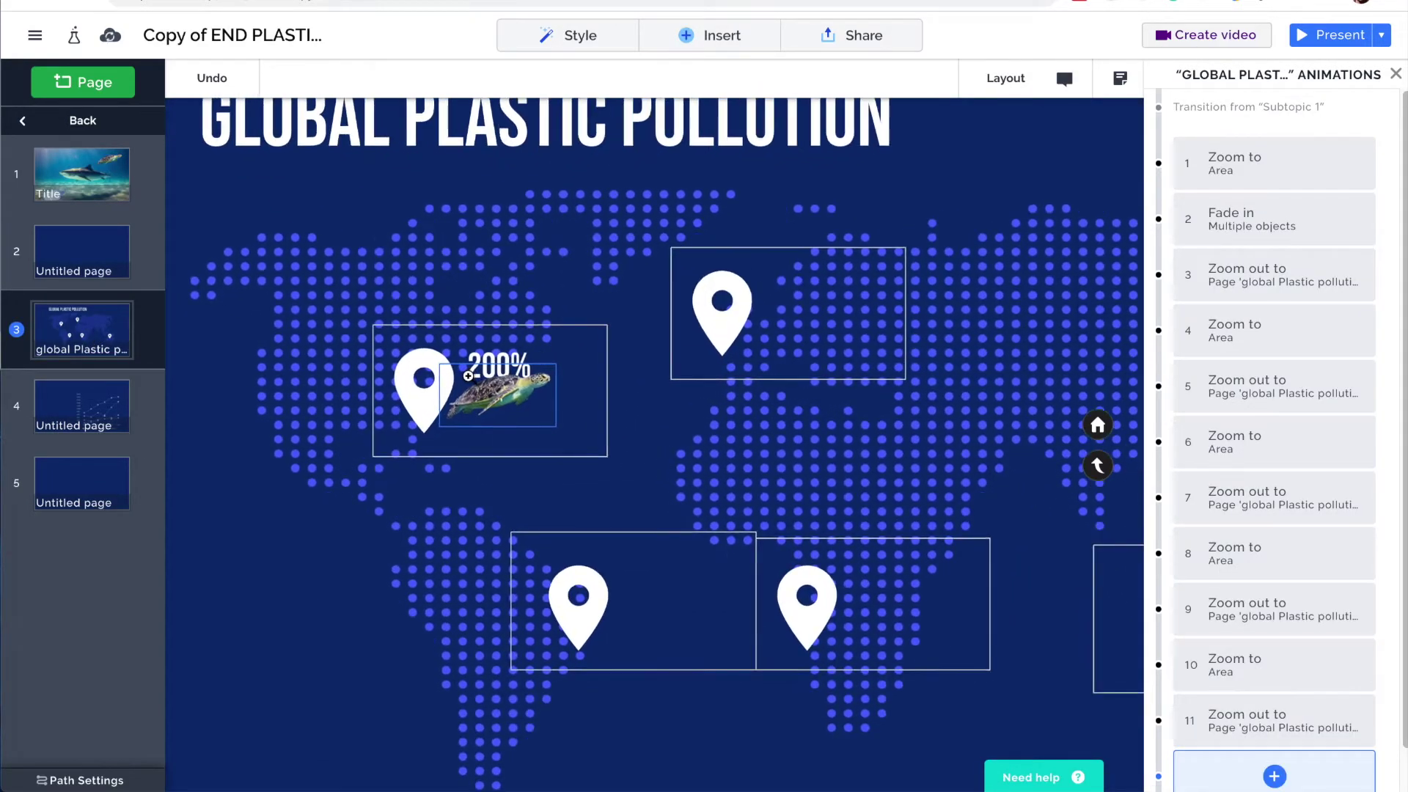
{"action": "left_click", "coordinate": [470, 376]}
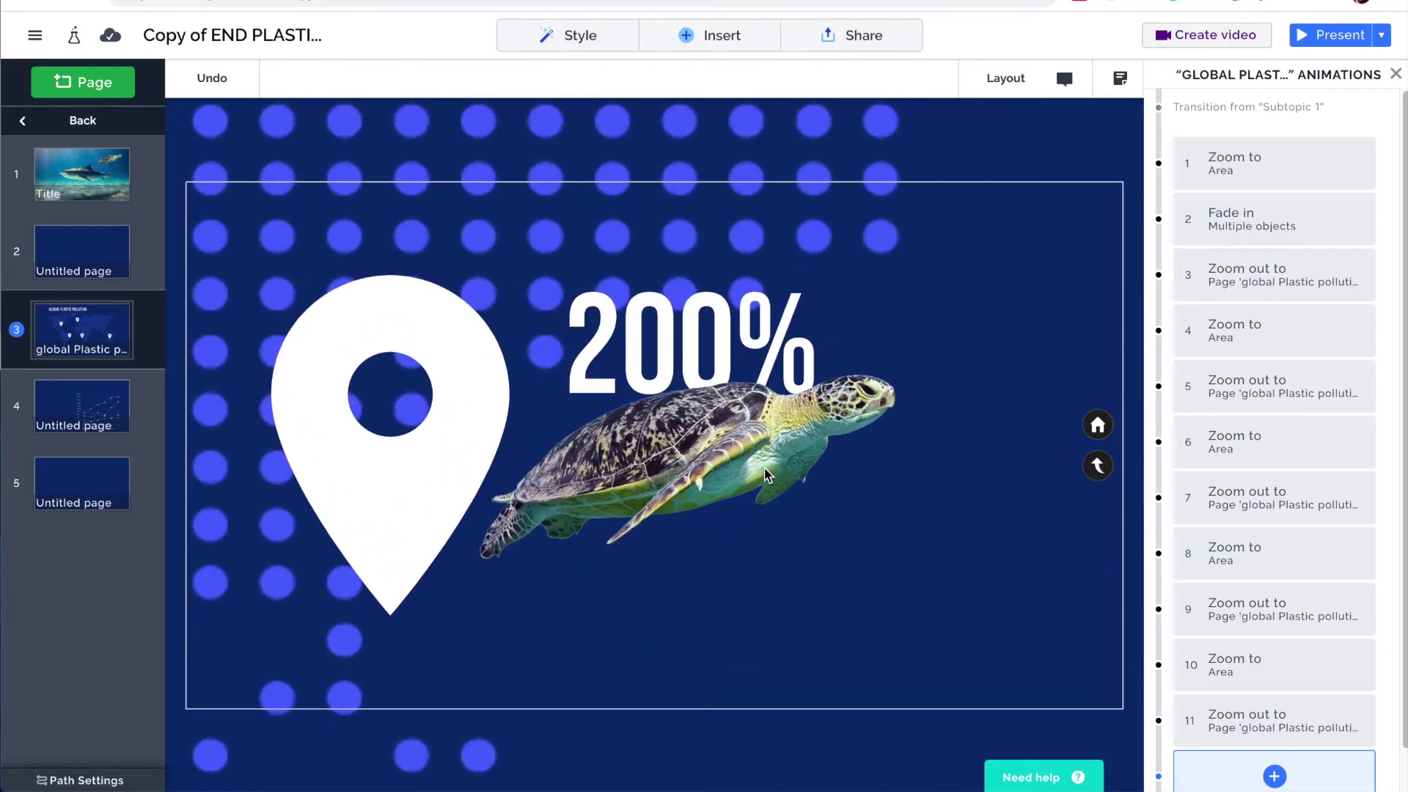
{"action": "left_click", "coordinate": [718, 468]}
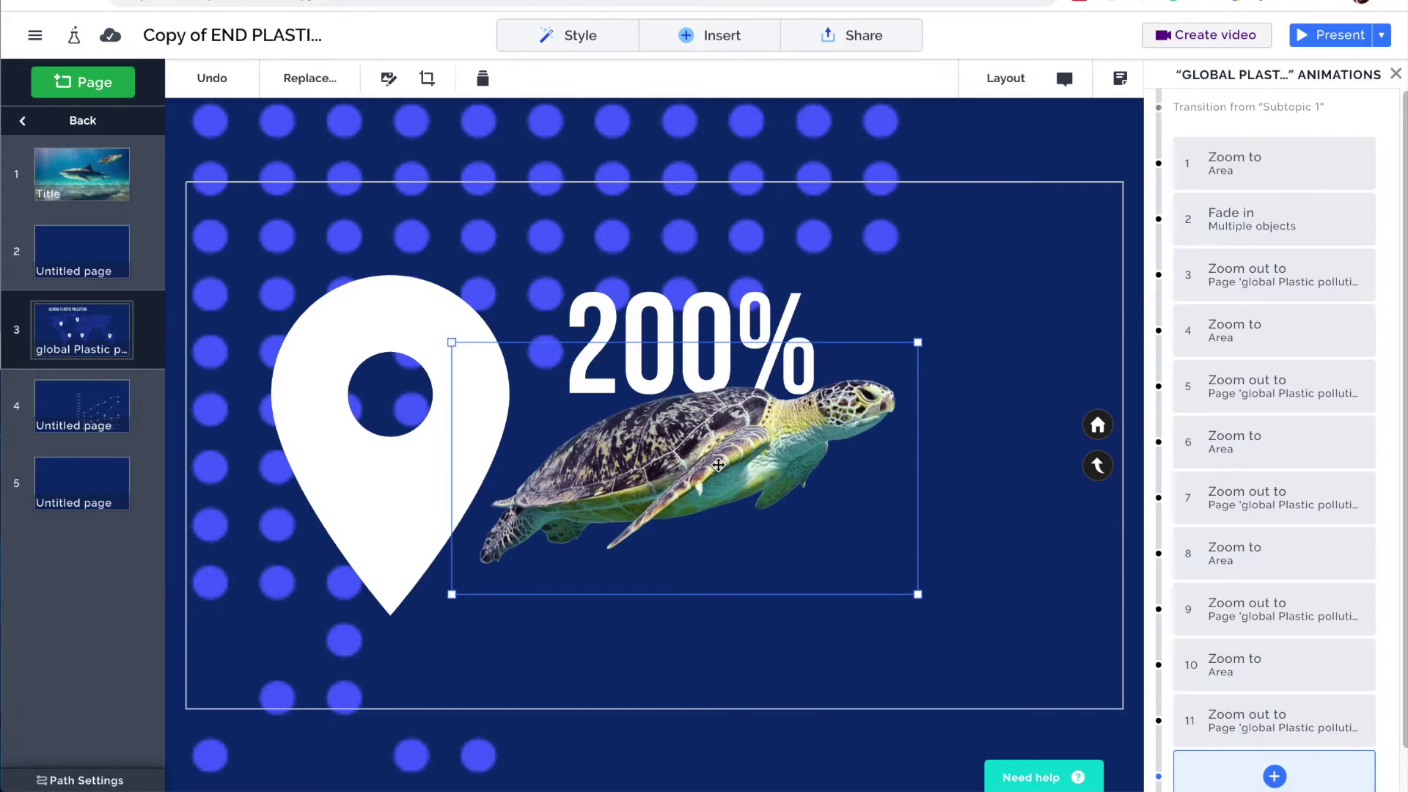
{"action": "left_click_drag", "start_coordinate": [717, 461], "coordinate": [717, 459]}
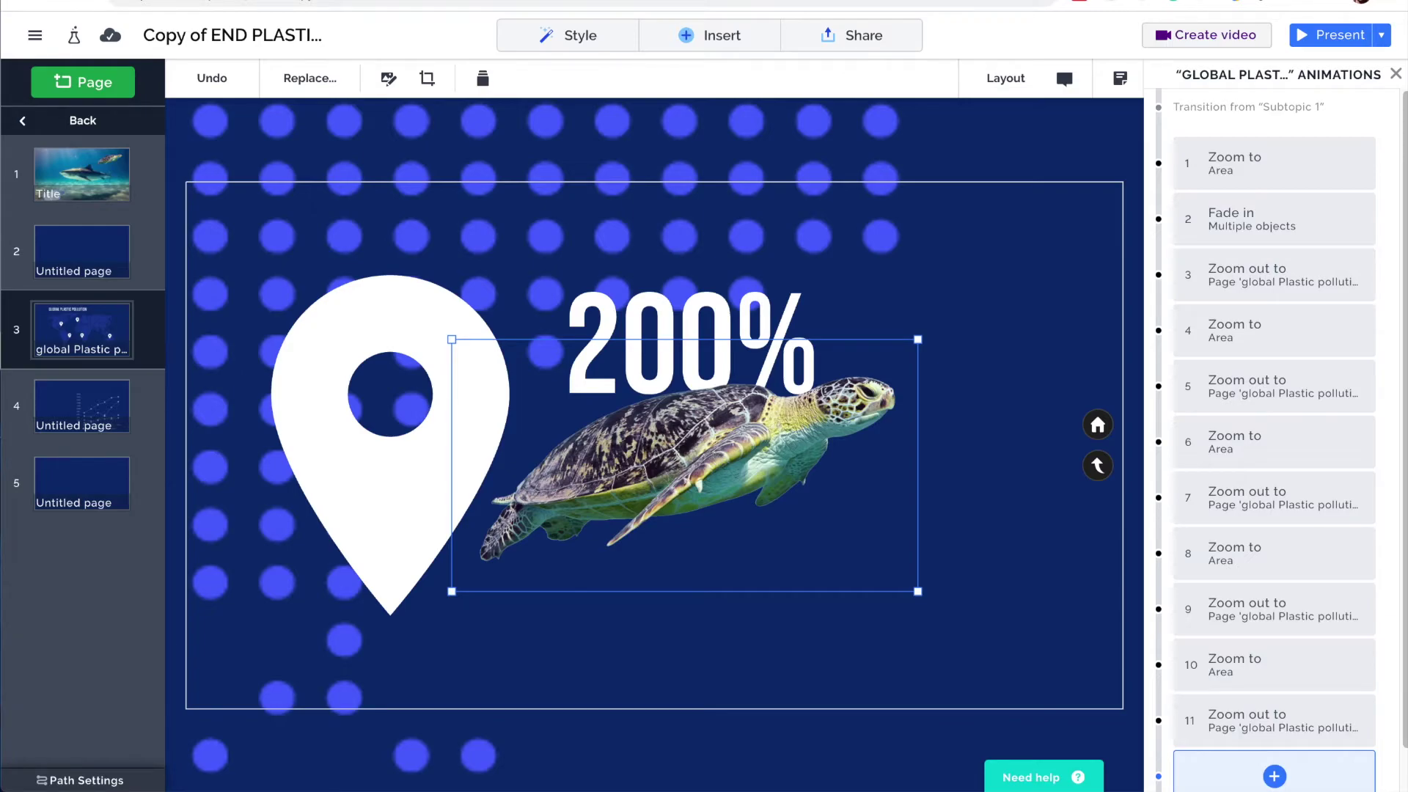
{"action": "key", "text": "Delete"}
Open the Video insert panel and choose Upload video
{"action": "left_click", "coordinate": [705, 39]}
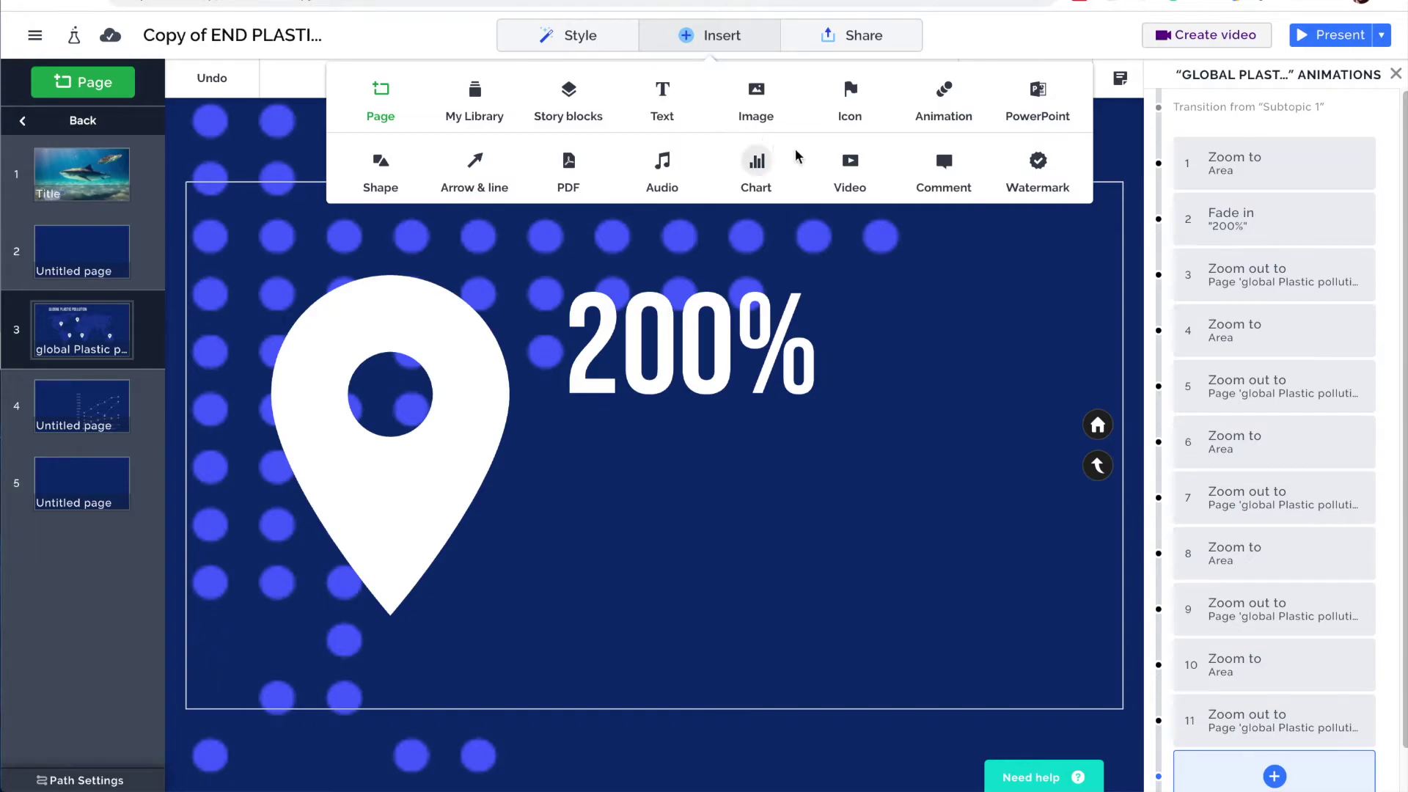
{"action": "left_click", "coordinate": [853, 173]}
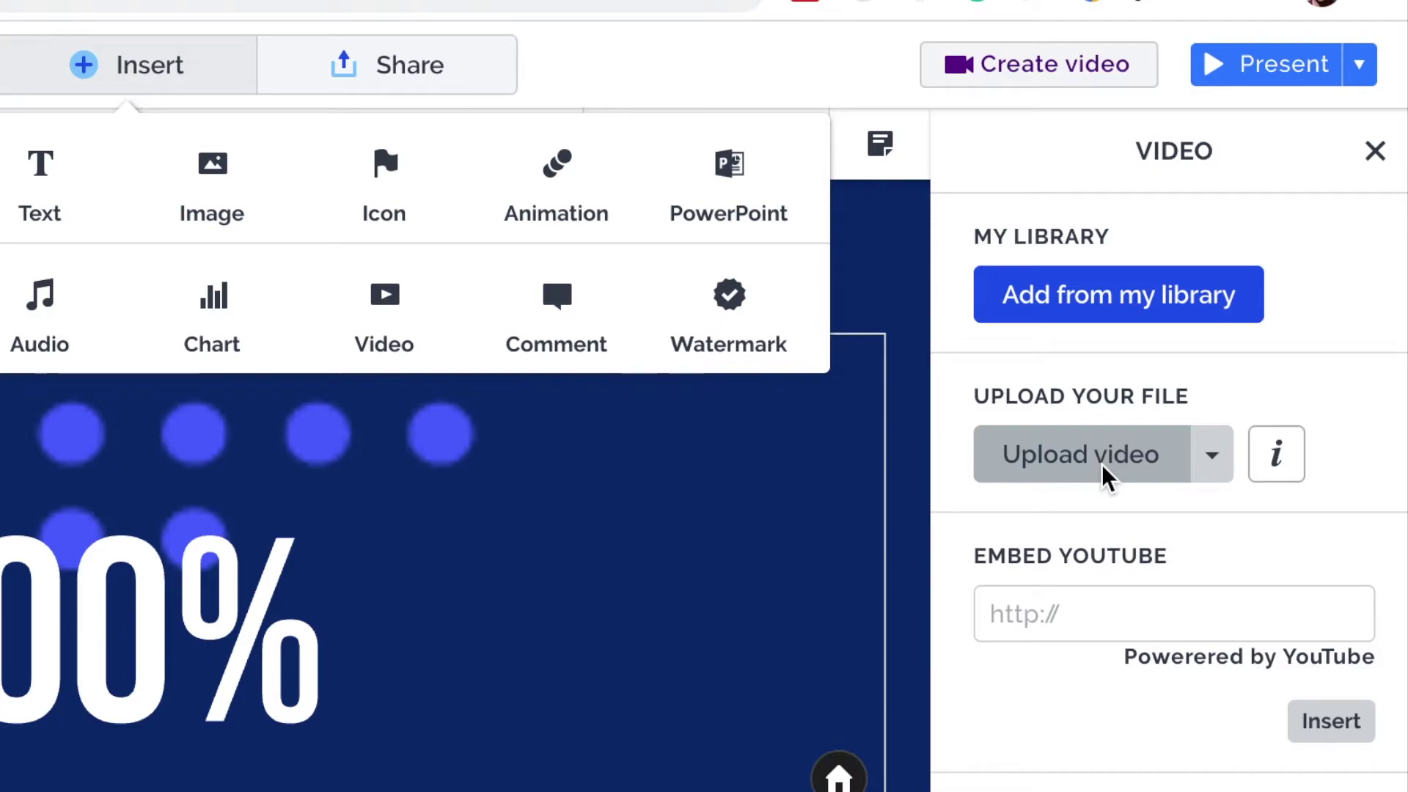
{"action": "left_click", "coordinate": [1087, 612]}
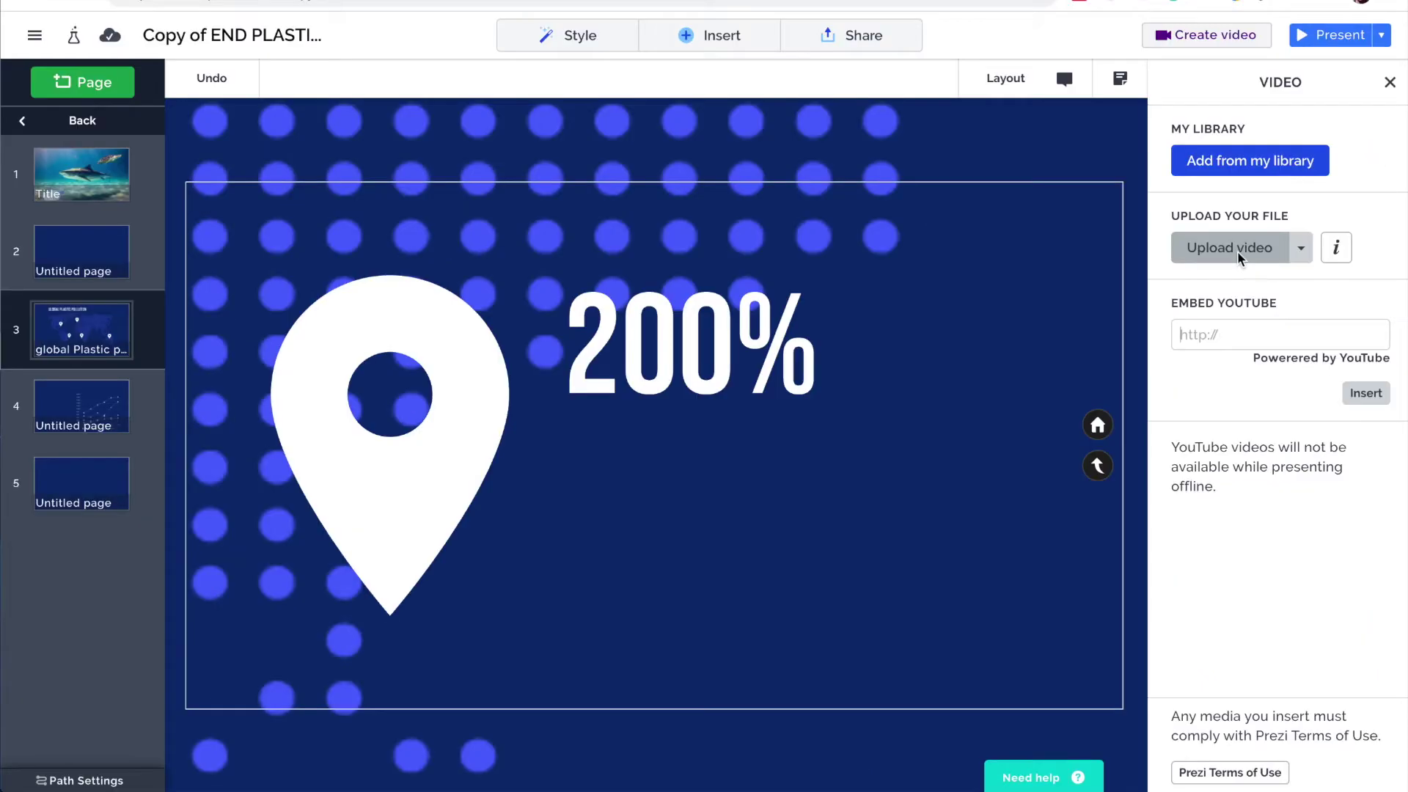
Upload Pexels Videos 1456996.mp4 from the Downloads folder onto the map page
{"action": "left_click", "coordinate": [1238, 250]}
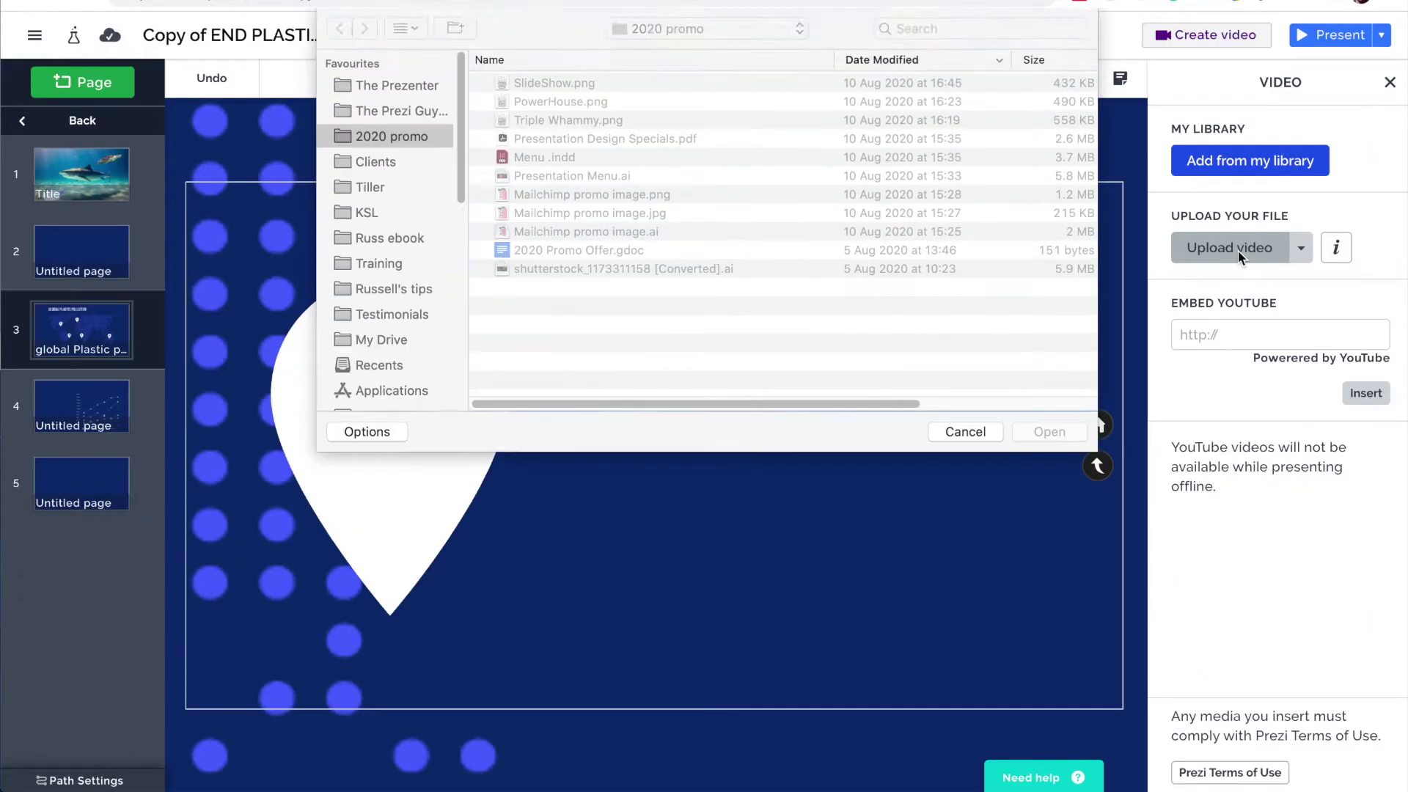
{"action": "scroll", "coordinate": [386, 284], "scroll_direction": "down", "scroll_amount": 8}
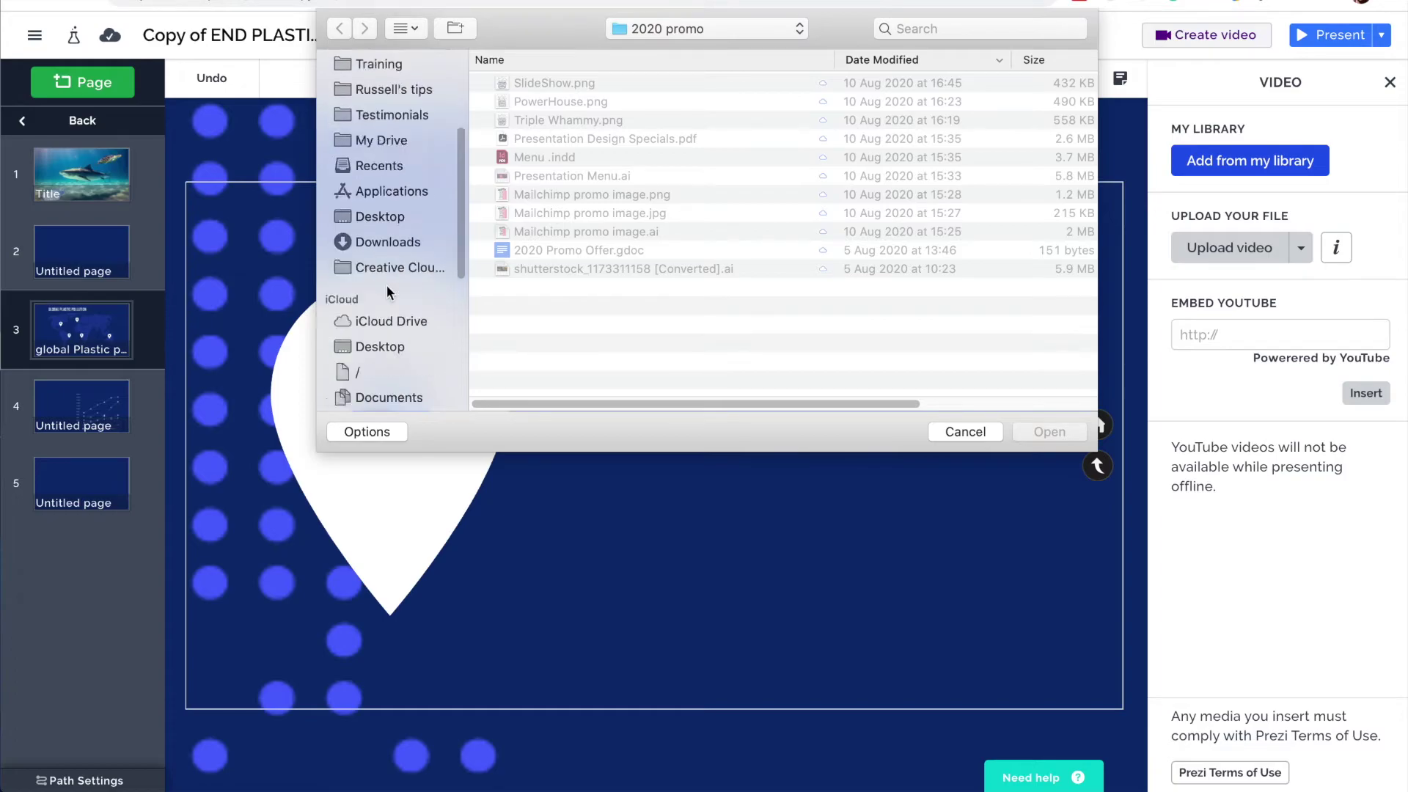
{"action": "scroll", "coordinate": [397, 283], "scroll_direction": "up", "scroll_amount": 1}
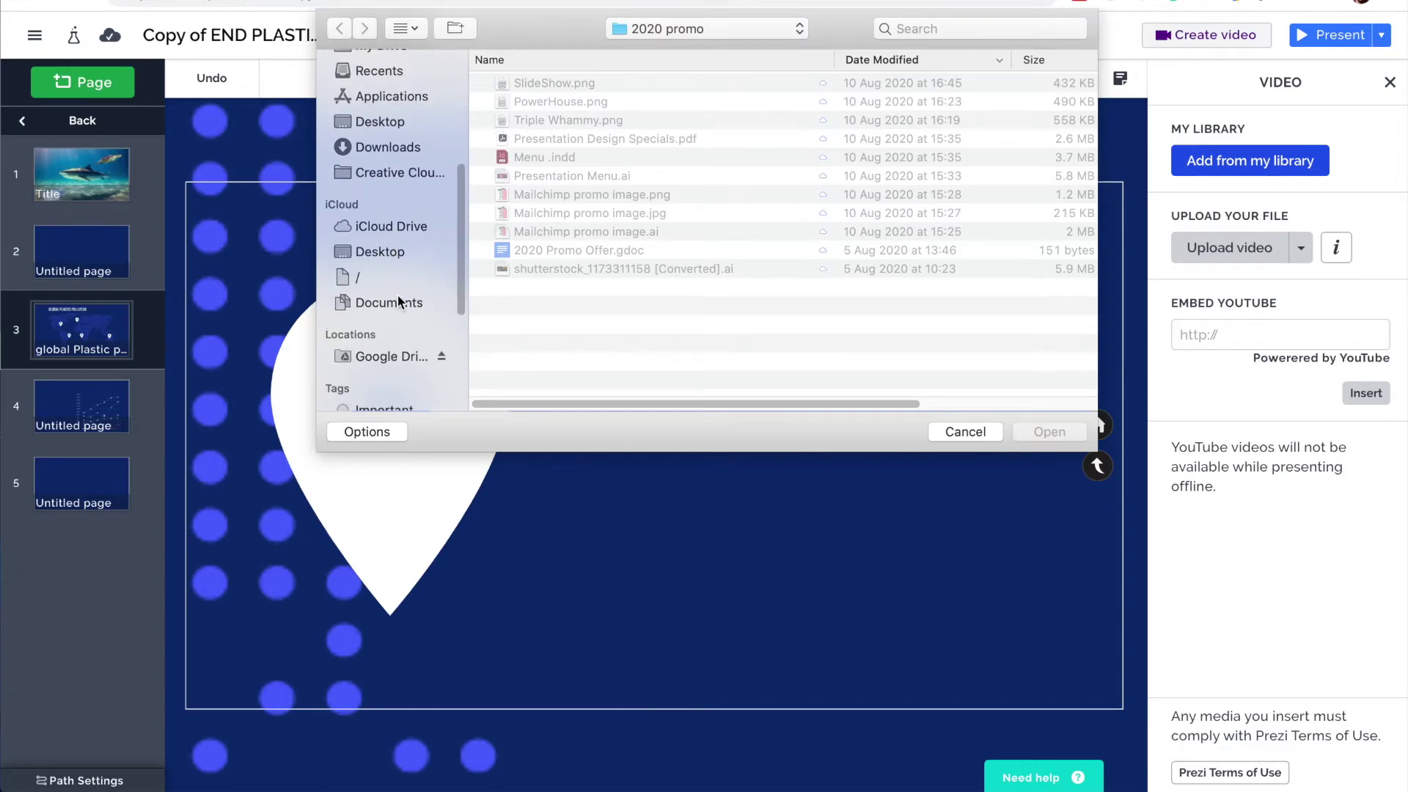
{"action": "left_click", "coordinate": [375, 154]}
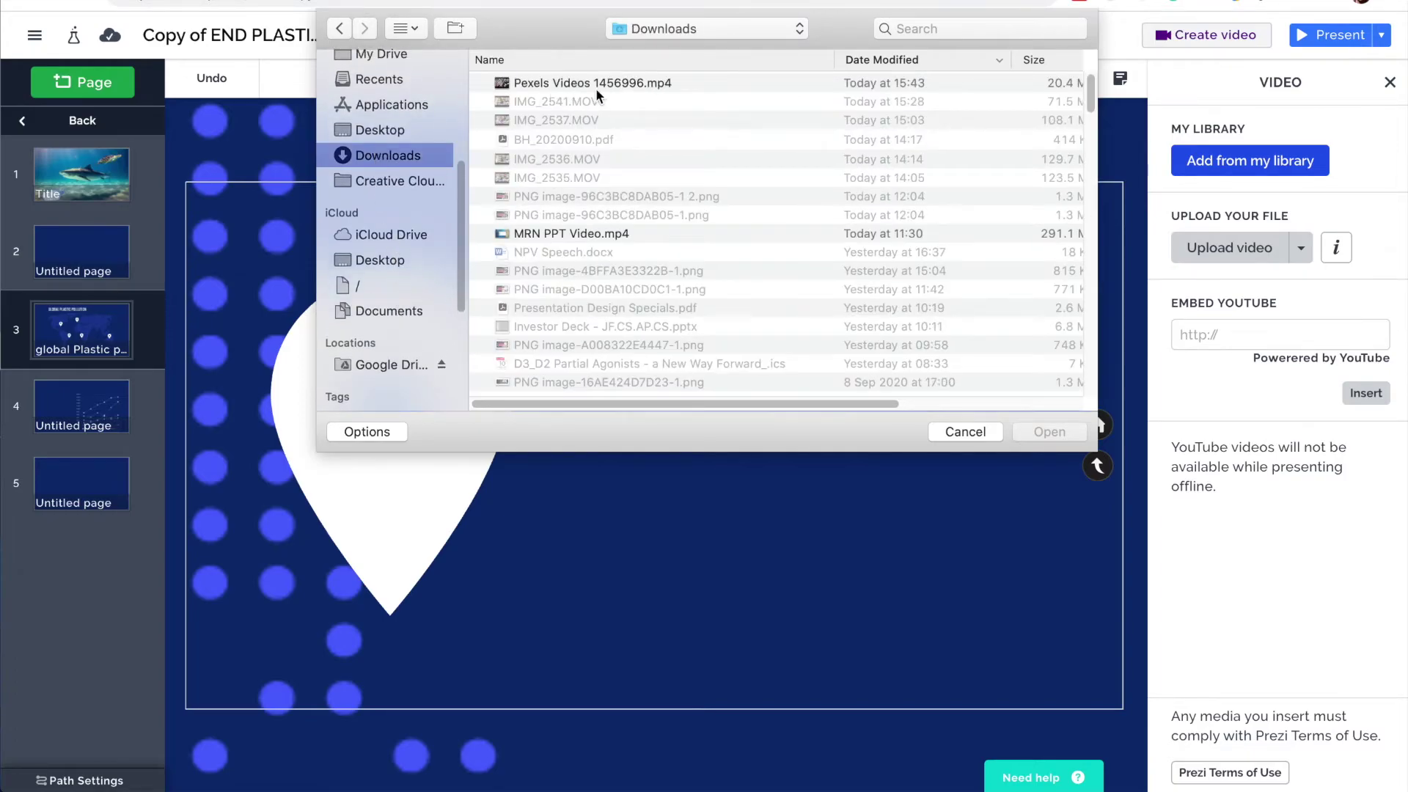
{"action": "left_click", "coordinate": [617, 85]}
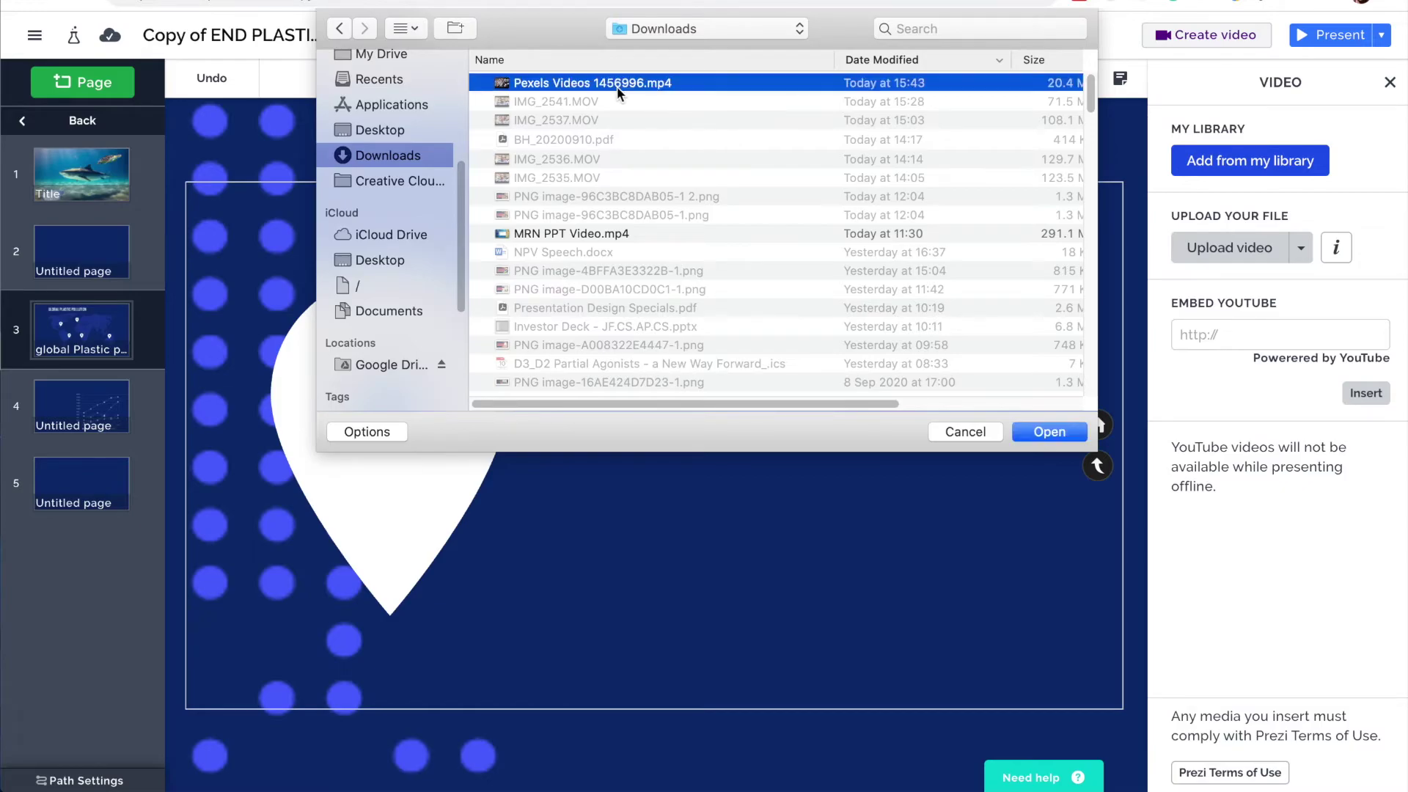
{"action": "left_click", "coordinate": [1056, 433]}
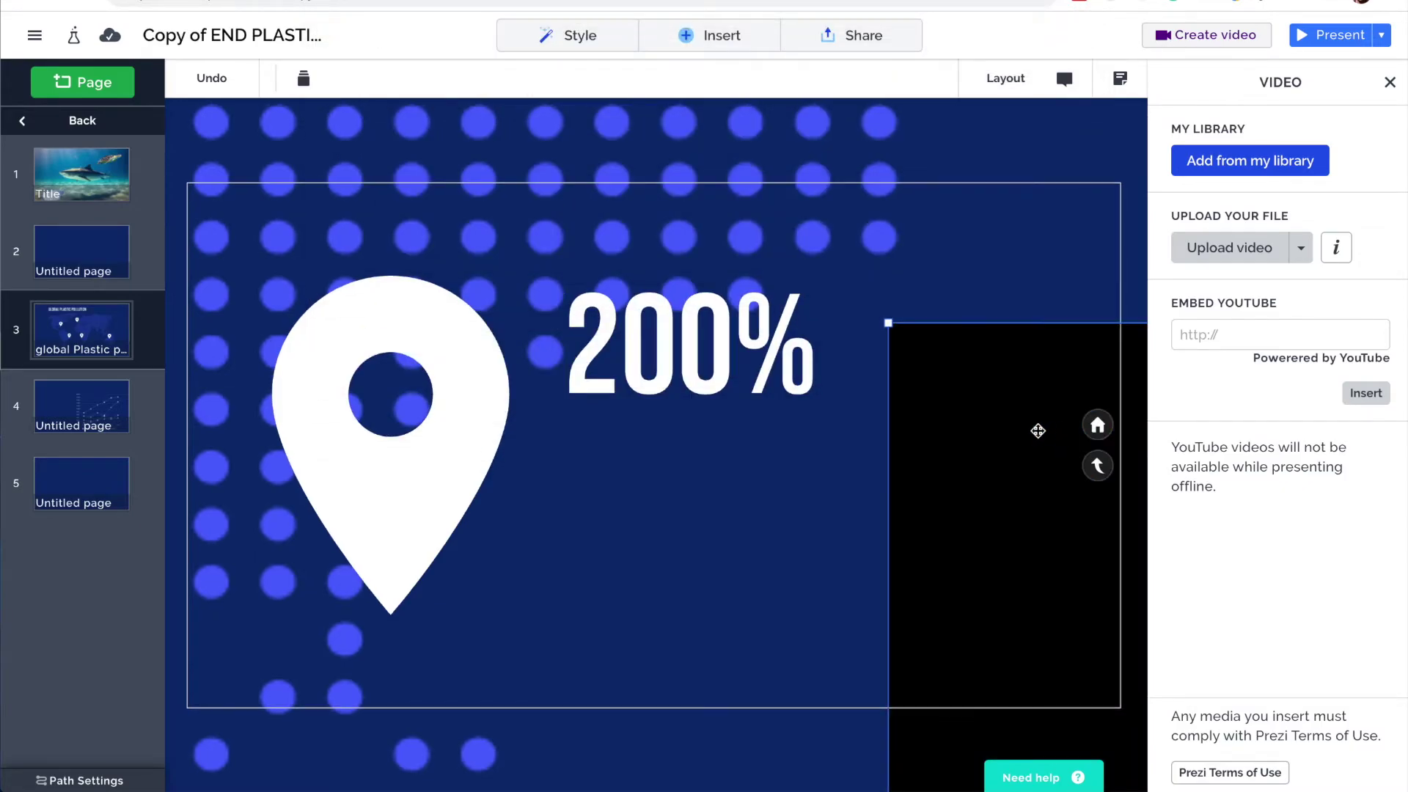
Place the video beneath the 200% figure and shrink it to about 577x325
{"action": "left_click_drag", "start_coordinate": [916, 433], "coordinate": [850, 427]}
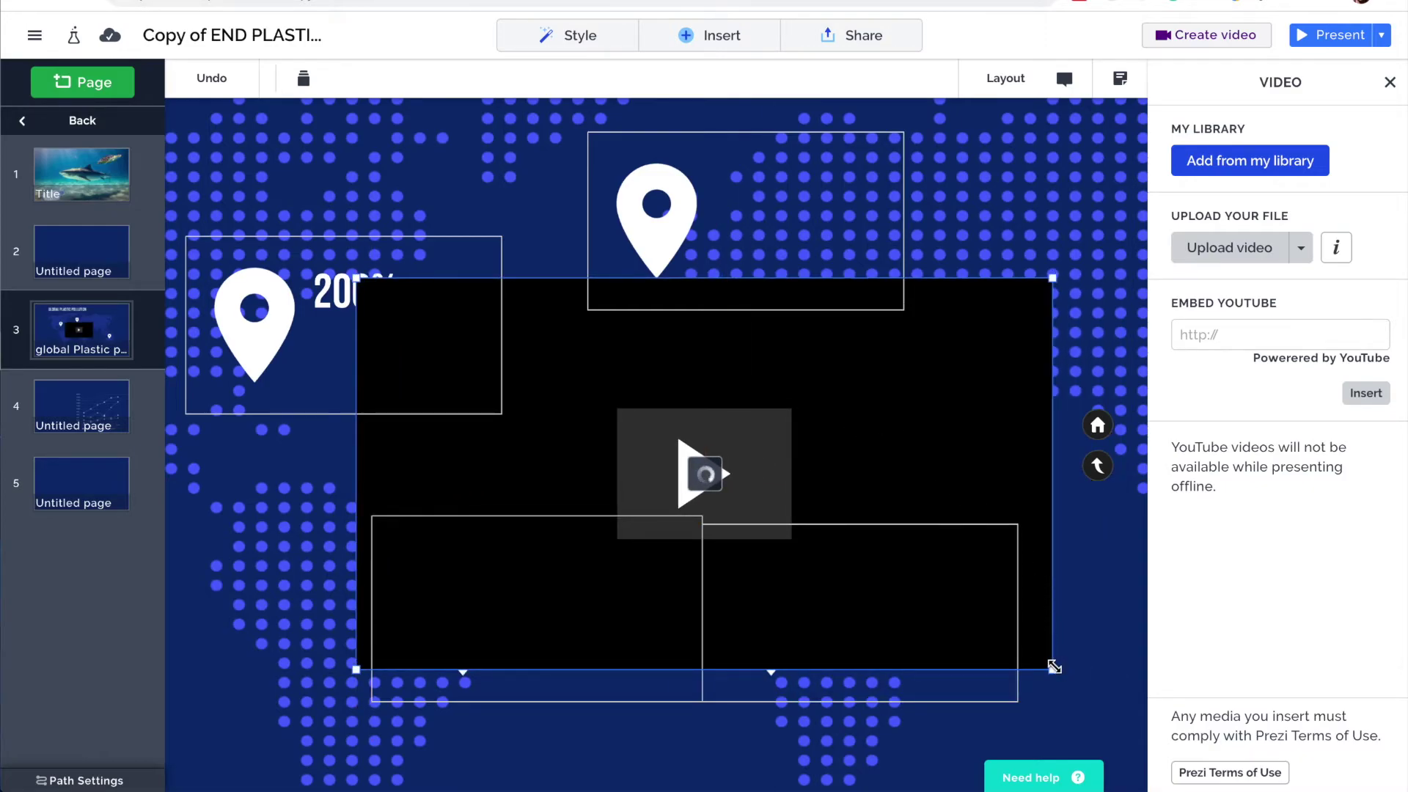
{"action": "left_click_drag", "start_coordinate": [1056, 667], "coordinate": [427, 384]}
{"action": "scroll", "coordinate": [276, 339], "scroll_direction": "up", "scroll_amount": 3}
{"action": "scroll", "coordinate": [285, 348], "scroll_direction": "up", "scroll_amount": 3}
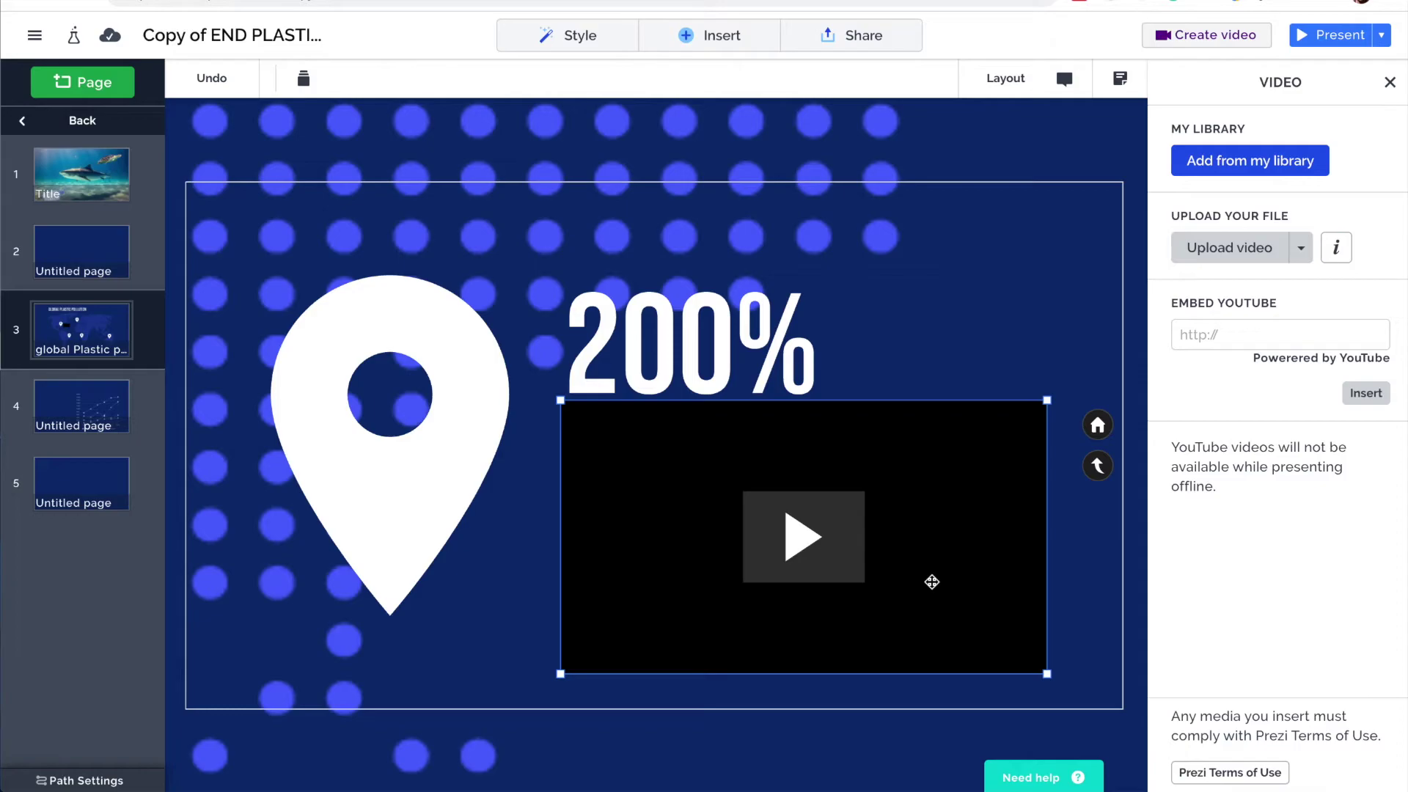
Move the Zoom to Video animation step up to third, right after the 200% fade-in
{"action": "left_click", "coordinate": [695, 39]}
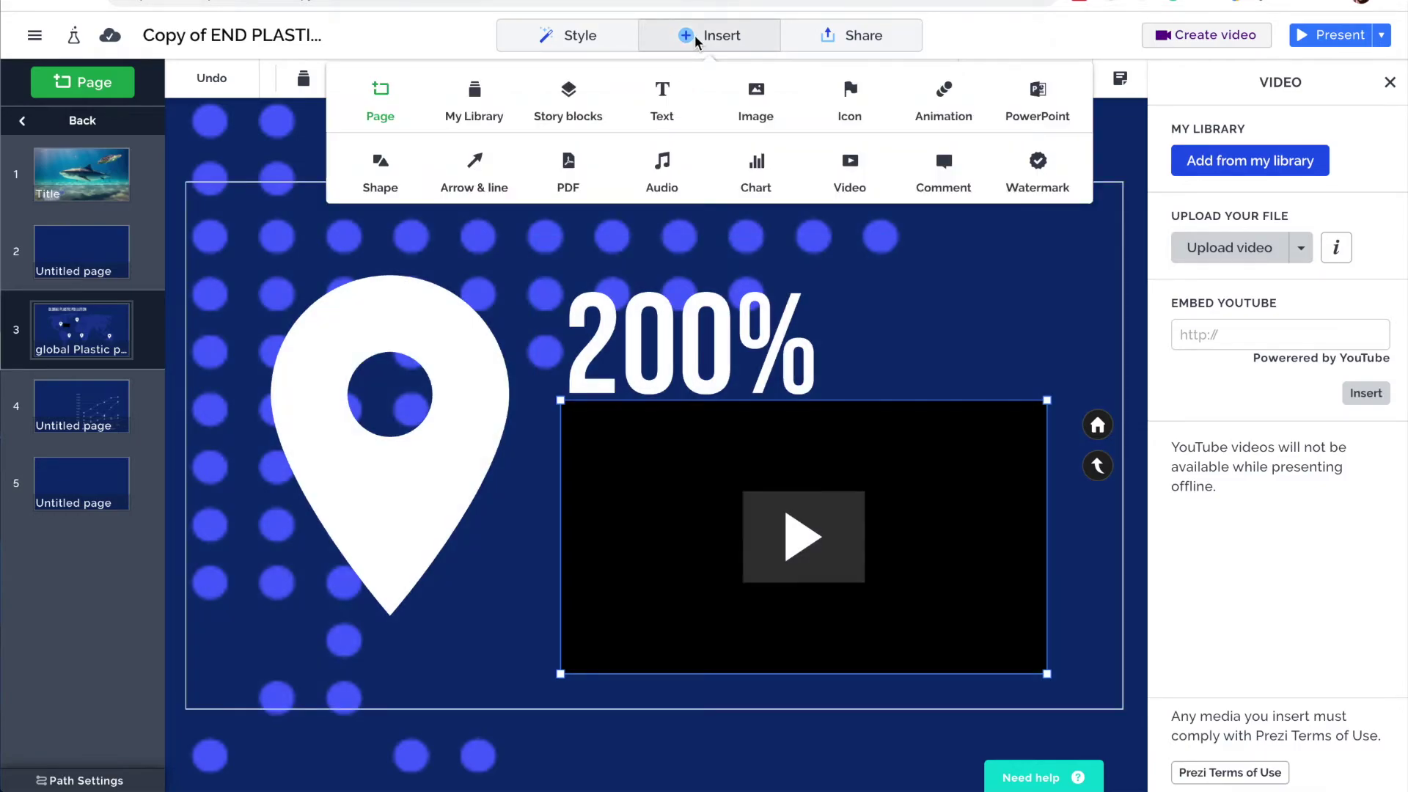
{"action": "left_click", "coordinate": [942, 93]}
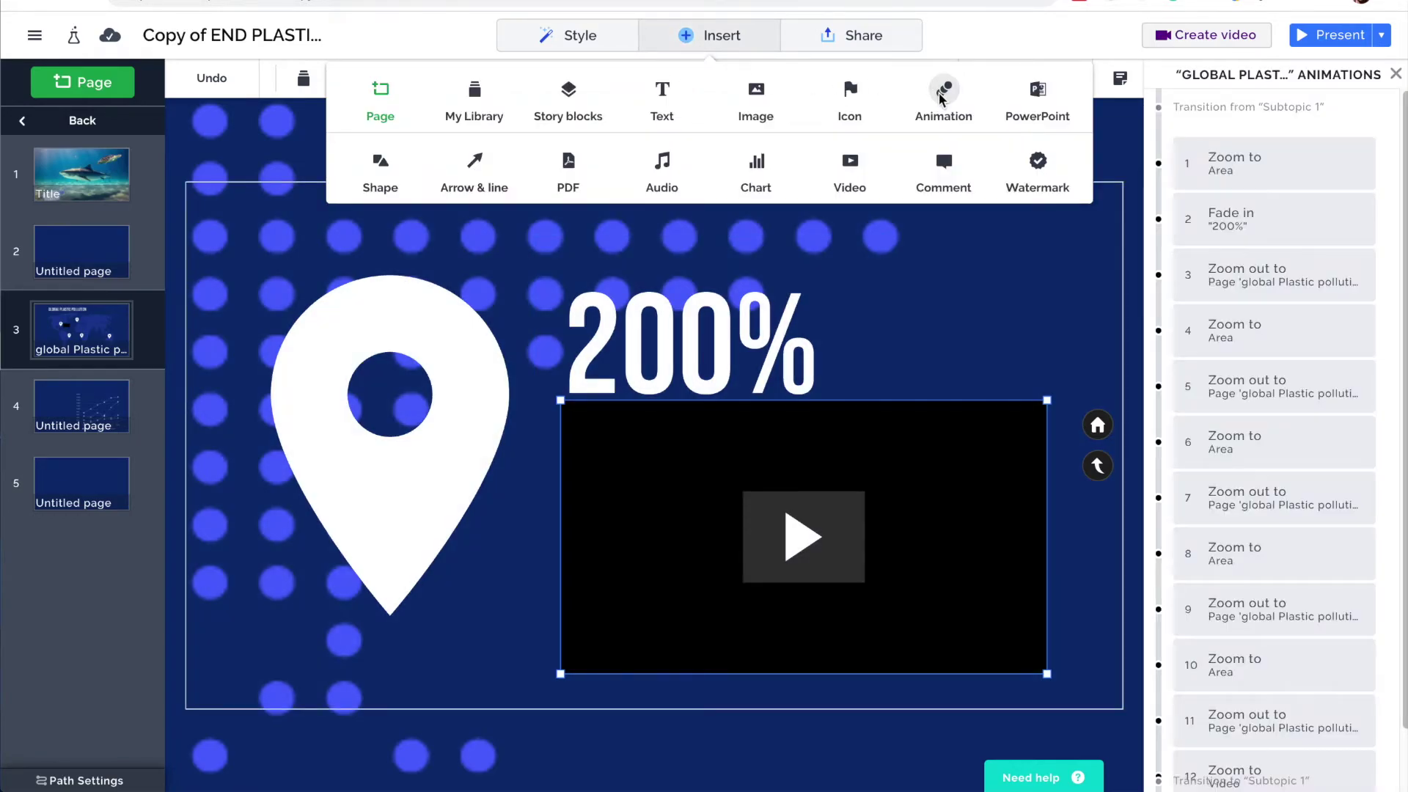
{"action": "scroll", "coordinate": [1255, 434], "scroll_direction": "down", "scroll_amount": 1}
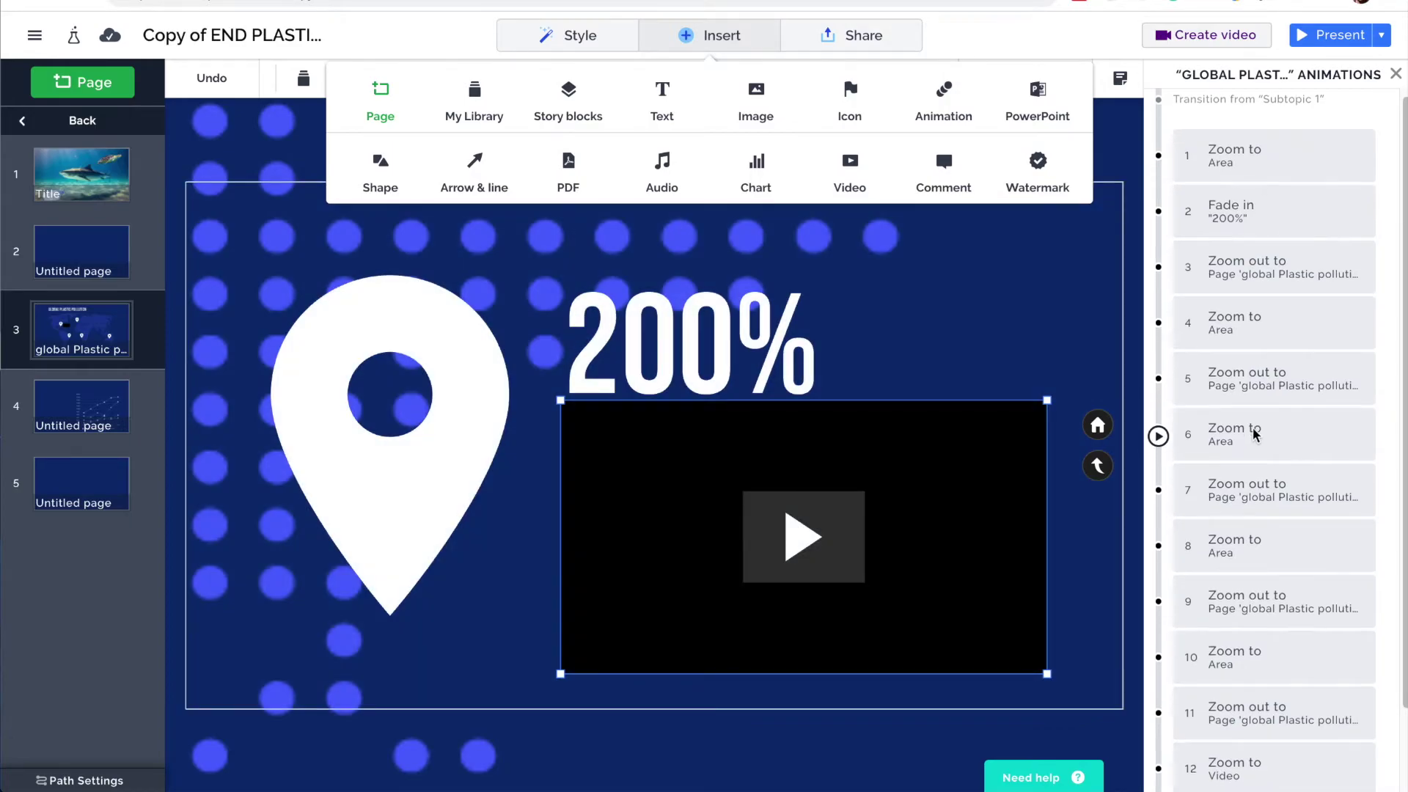
{"action": "scroll", "coordinate": [1255, 434], "scroll_direction": "down", "scroll_amount": 2}
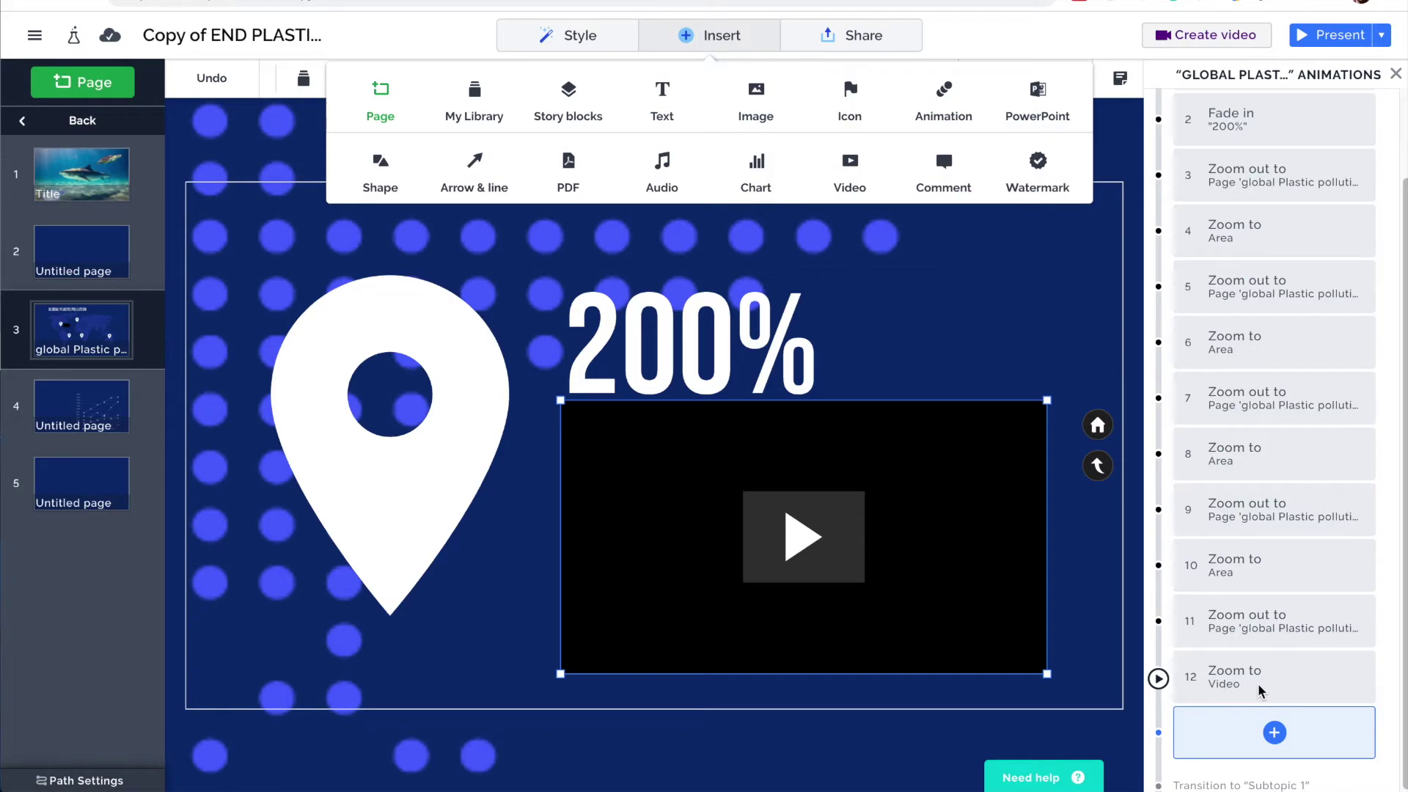
{"action": "left_click_drag", "start_coordinate": [1259, 691], "coordinate": [1271, 187]}
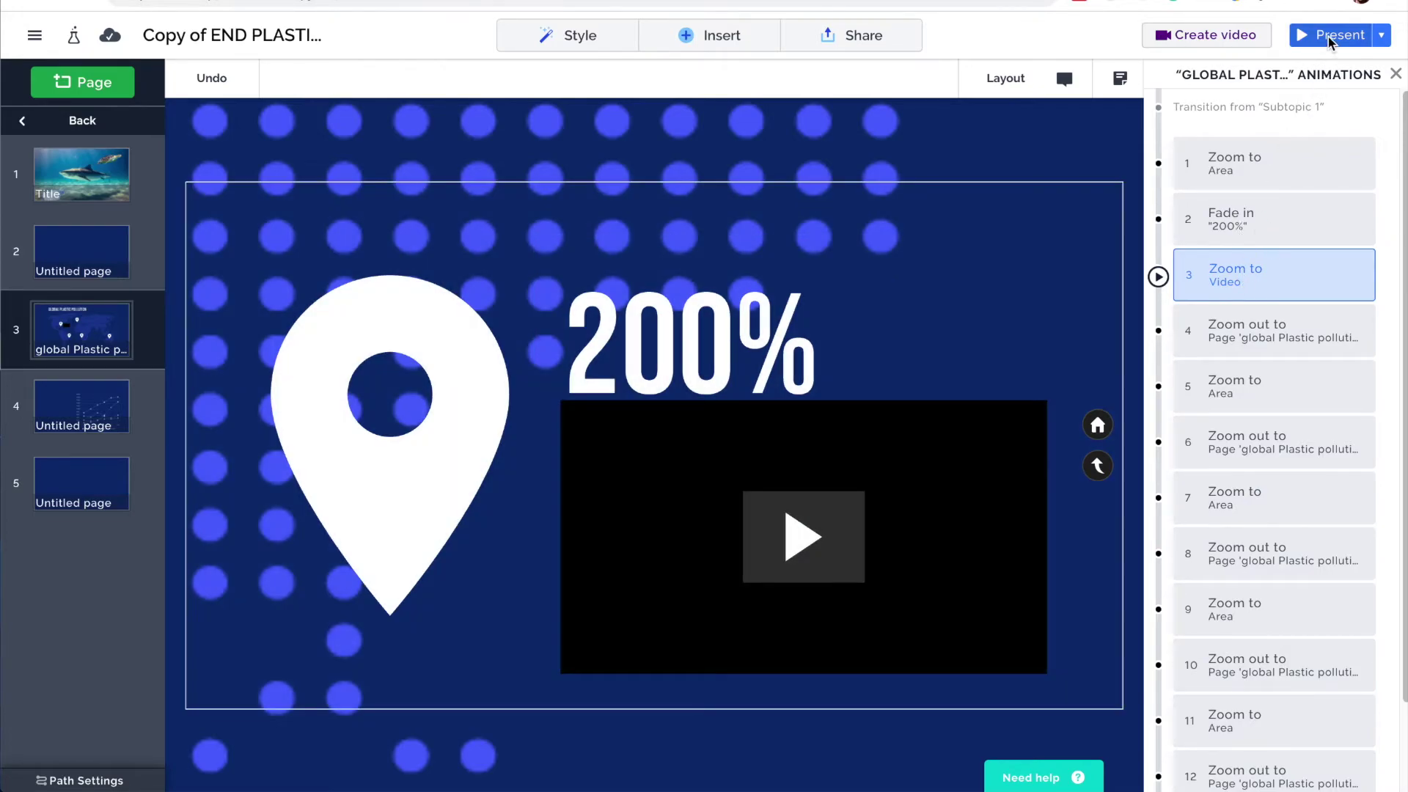
Preview the presentation full screen, then open a new browser tab
{"action": "left_click", "coordinate": [1327, 37]}
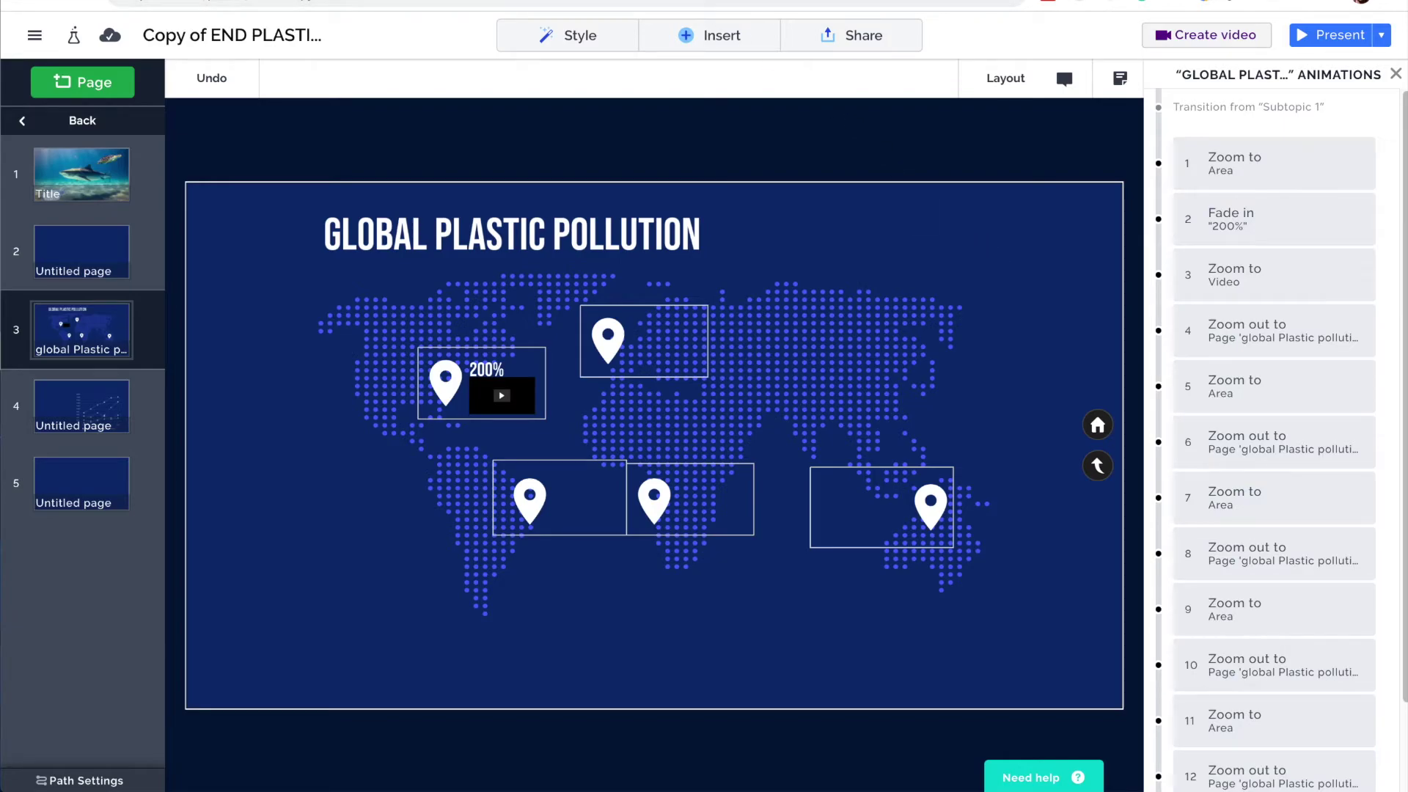
{"action": "key", "text": "super+t"}
Search Pexels videos for 'Sea life', then go back to the Prezi tab
{"action": "type", "text": "pexels"}
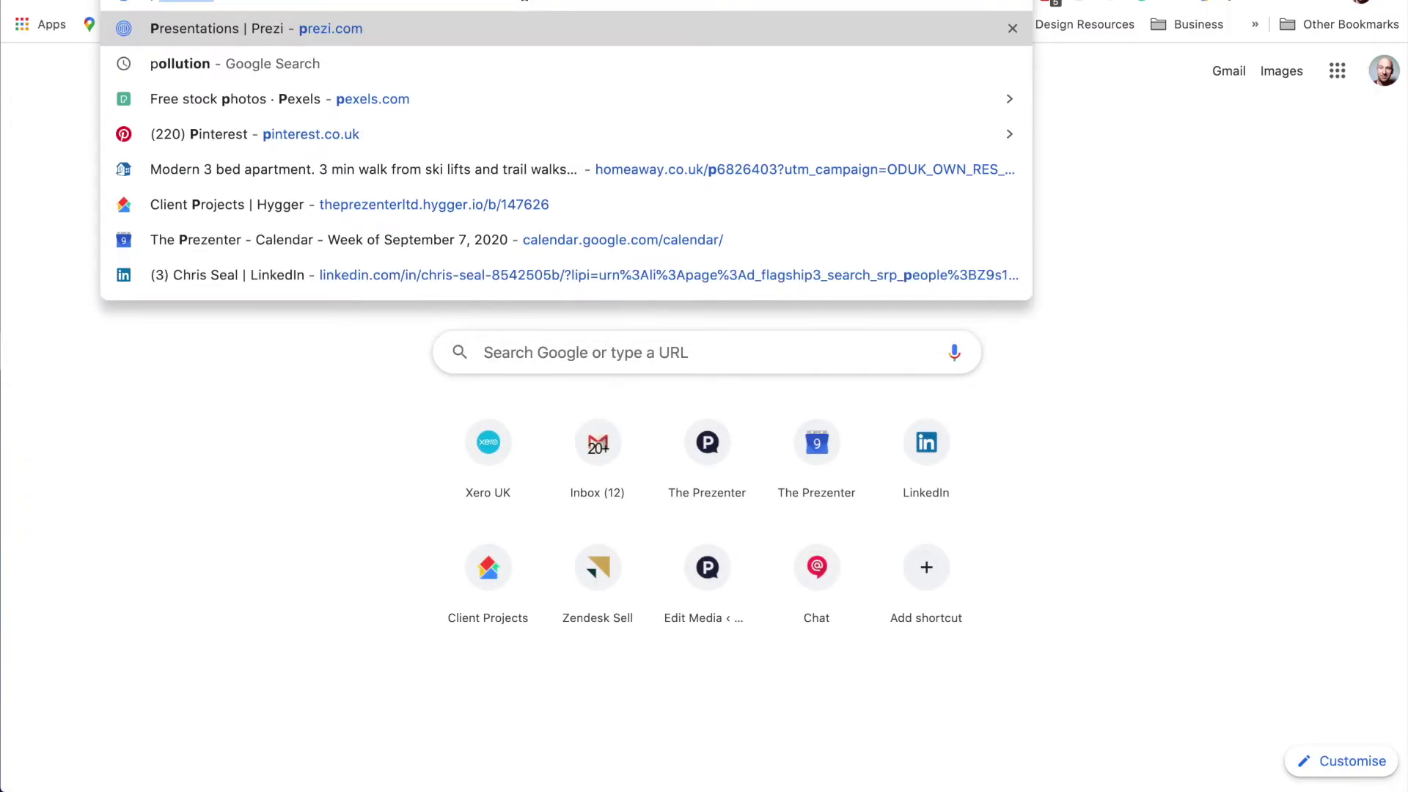
{"action": "key", "text": "Return"}
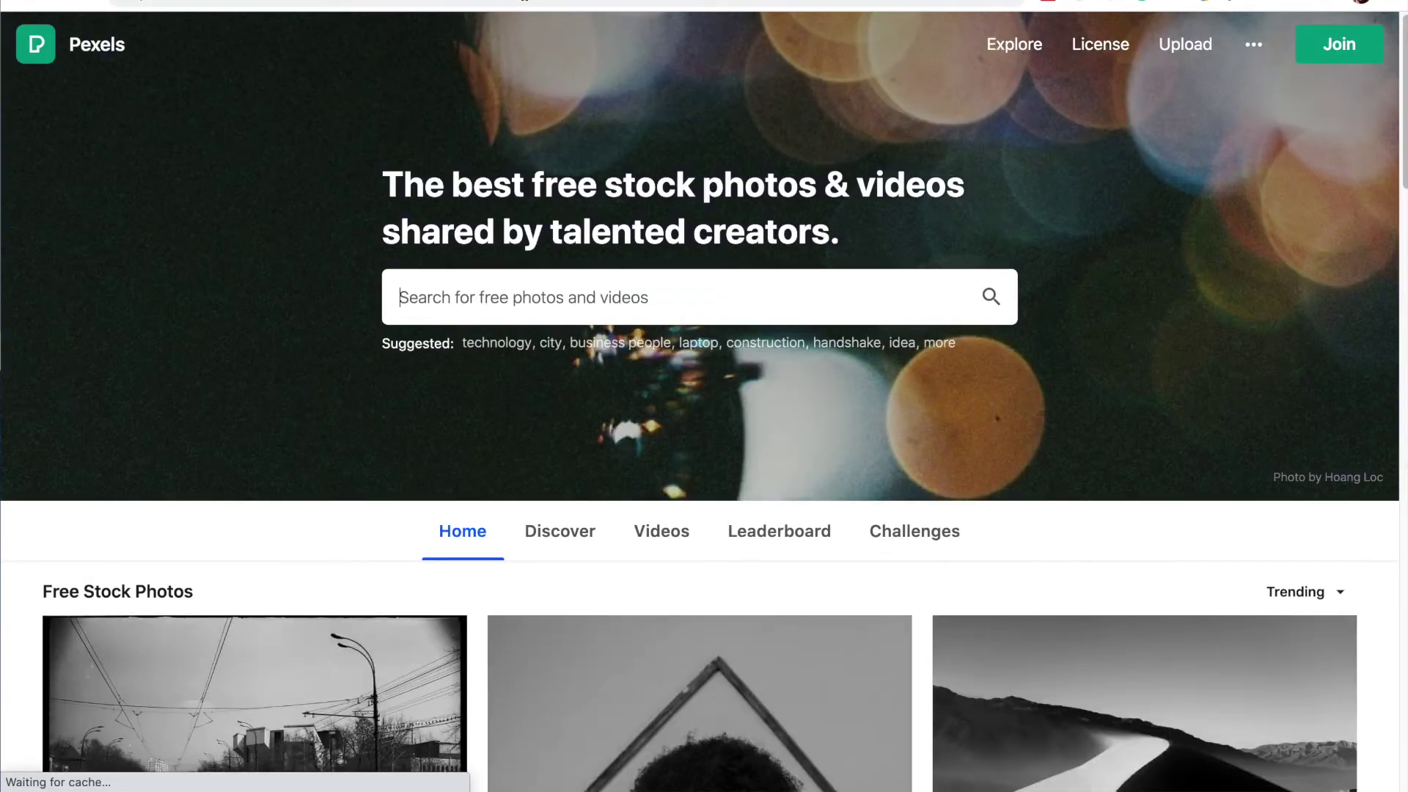
{"action": "scroll", "coordinate": [547, 565], "scroll_direction": "down", "scroll_amount": 3}
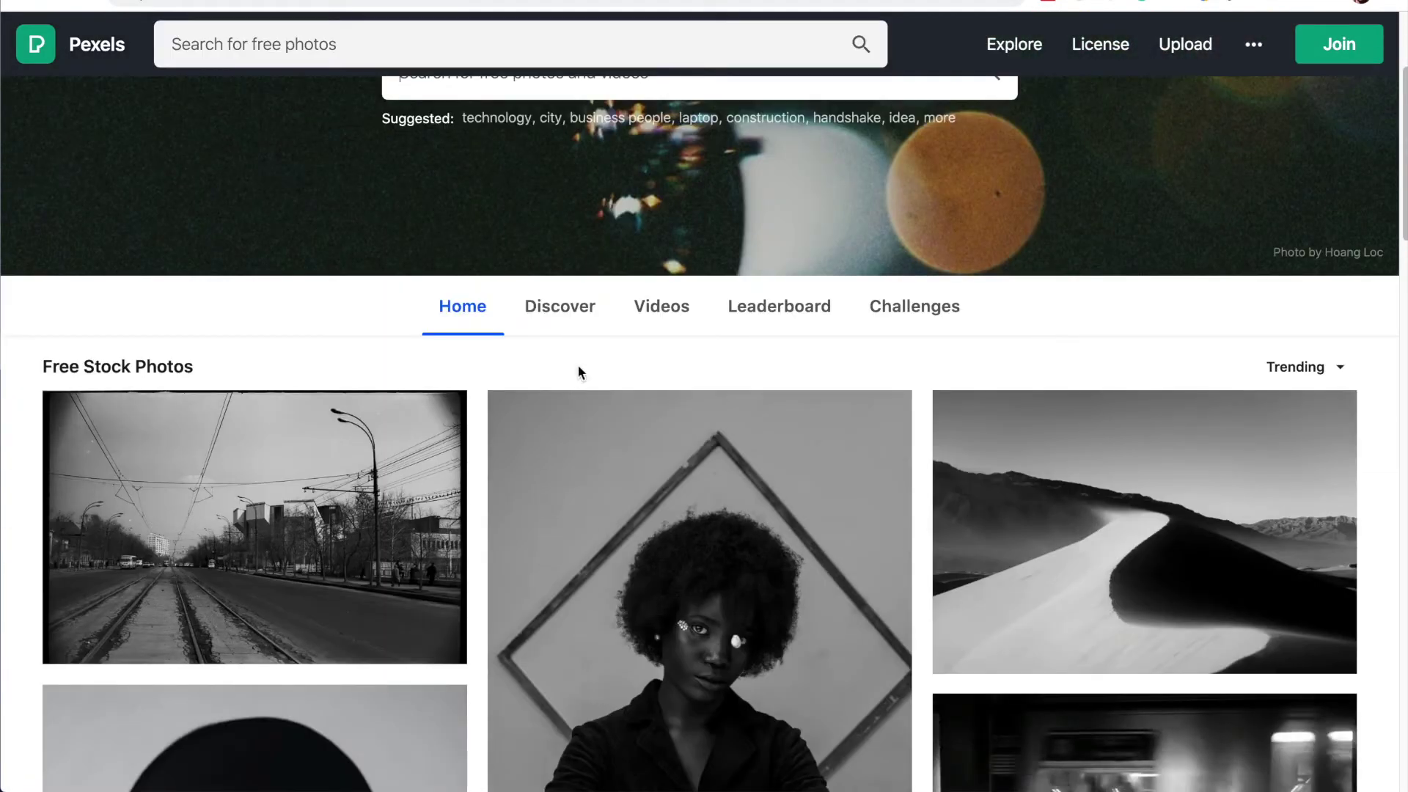
{"action": "left_click", "coordinate": [666, 309]}
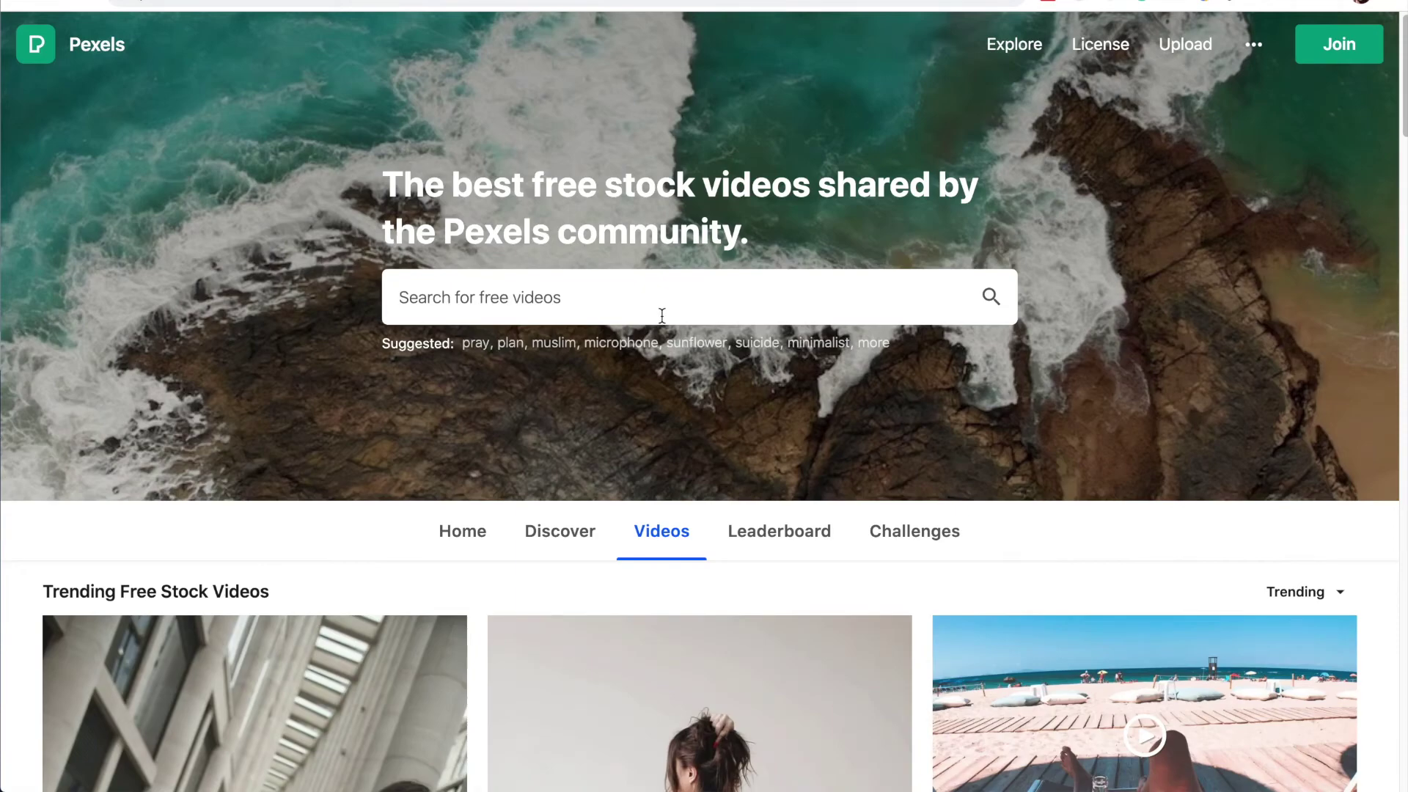
{"action": "left_click", "coordinate": [565, 295]}
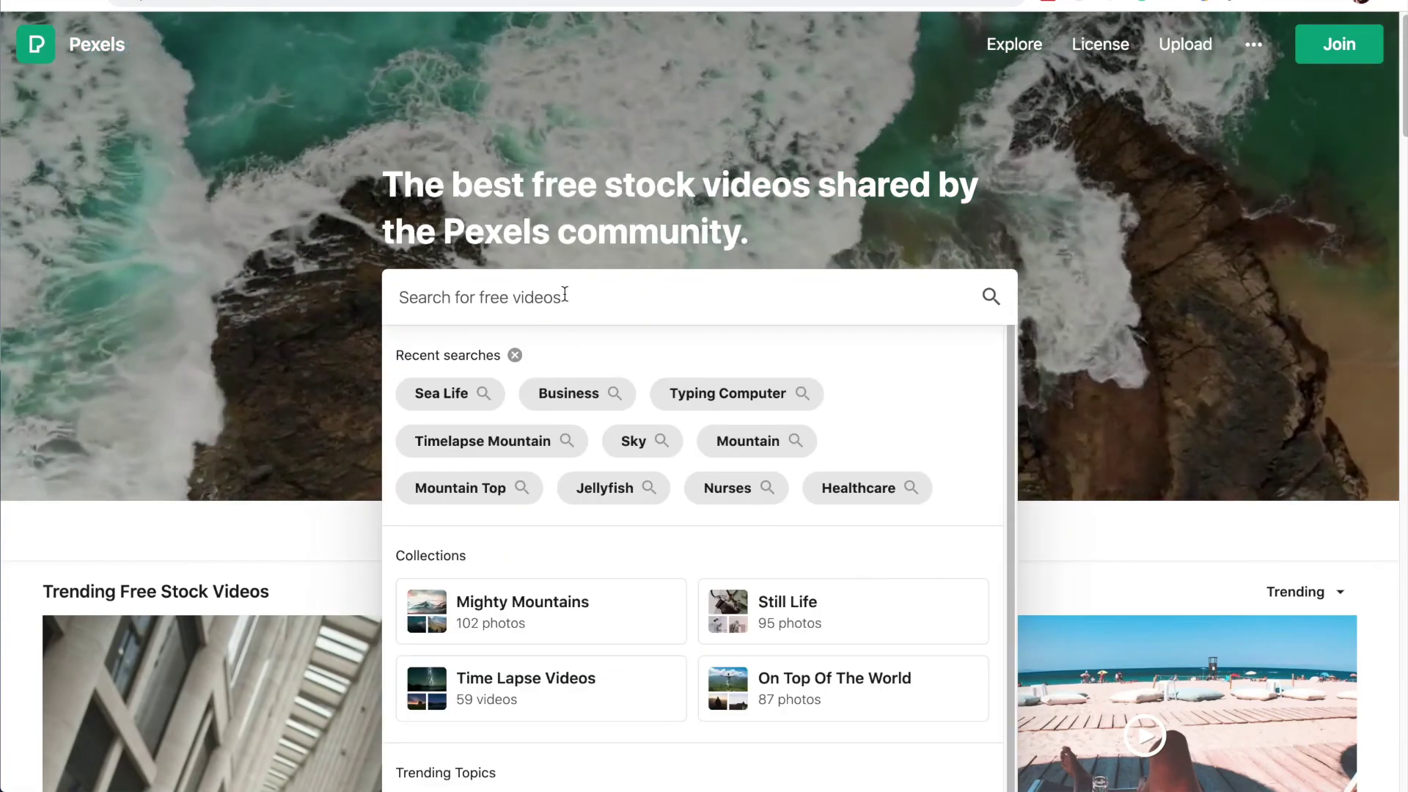
{"action": "type", "text": "Sea life"}
{"action": "key", "text": "Return"}
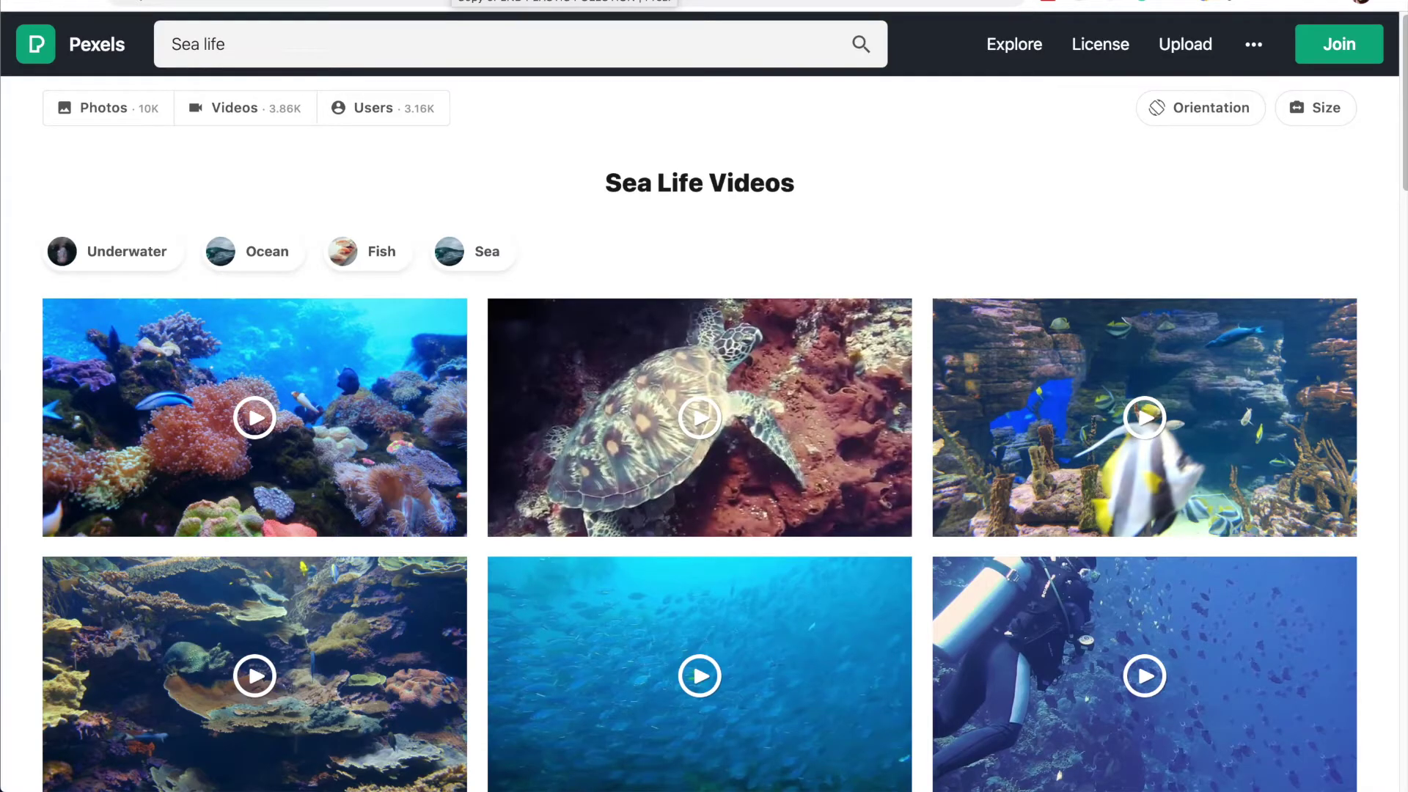
{"action": "left_click", "coordinate": [458, 2]}
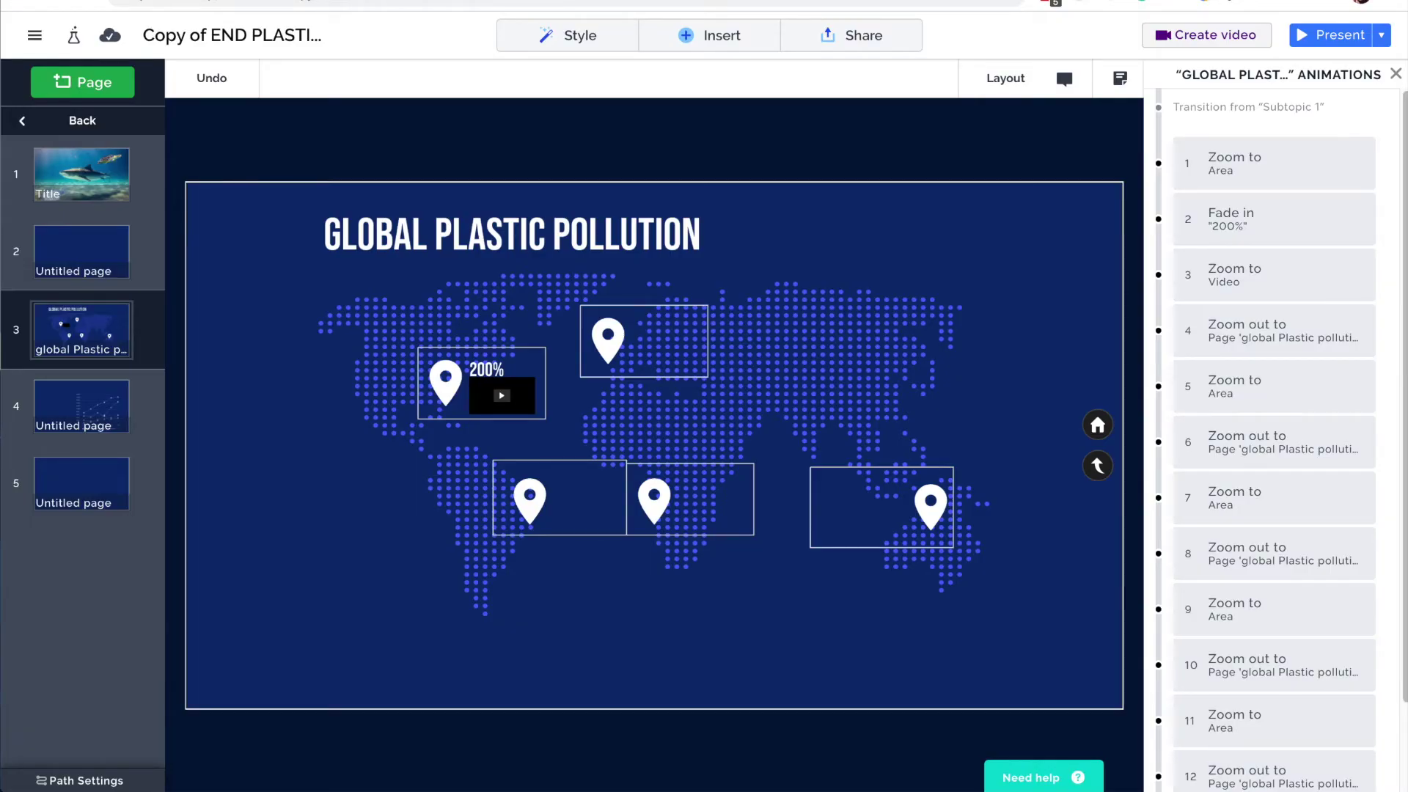
Bring up the 'Leave a comment on this page' box via the Insert menu
{"action": "left_click", "coordinate": [693, 42]}
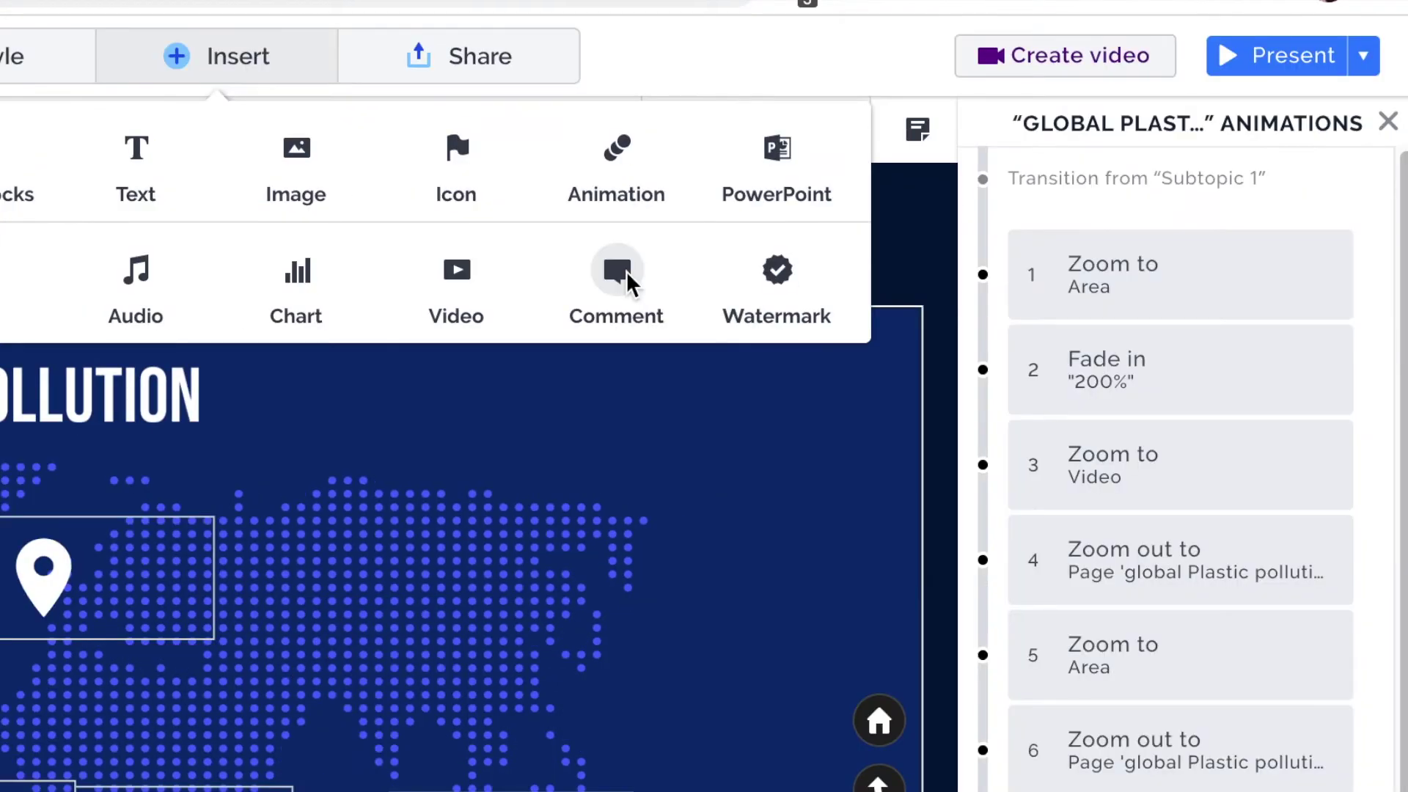
{"action": "left_click", "coordinate": [626, 272]}
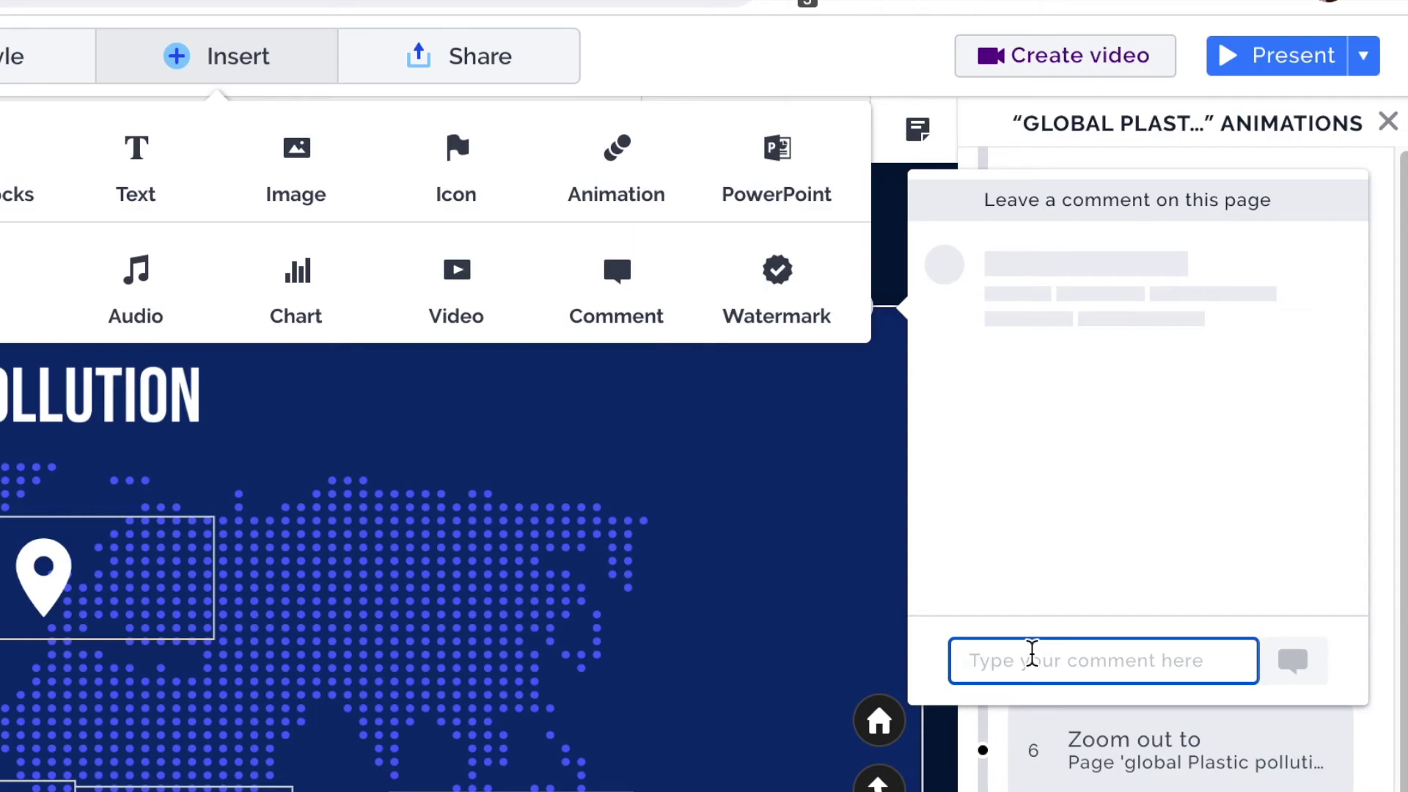
Add logo.png from the Desktop as the presentation's watermark
{"action": "key", "text": "Escape"}
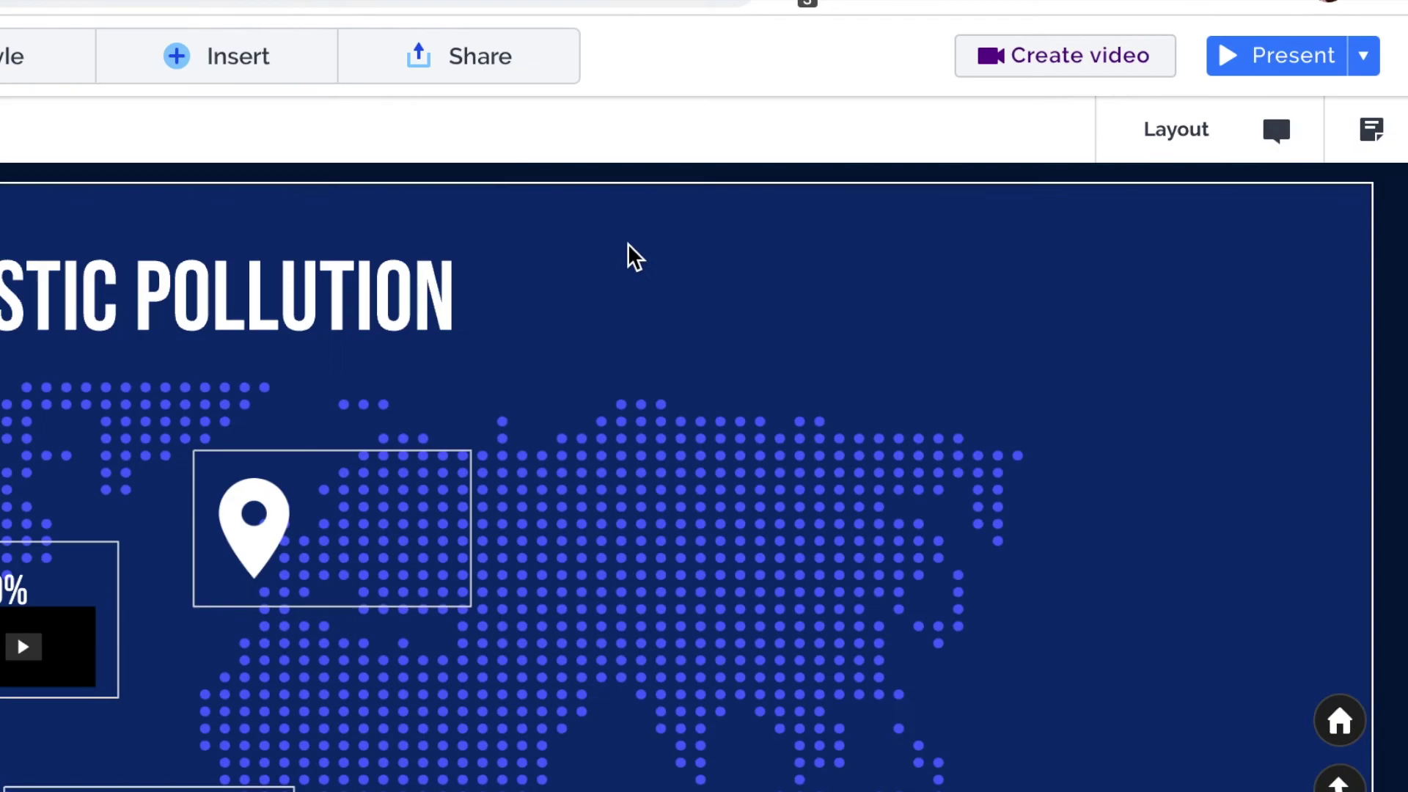
{"action": "left_click", "coordinate": [205, 70]}
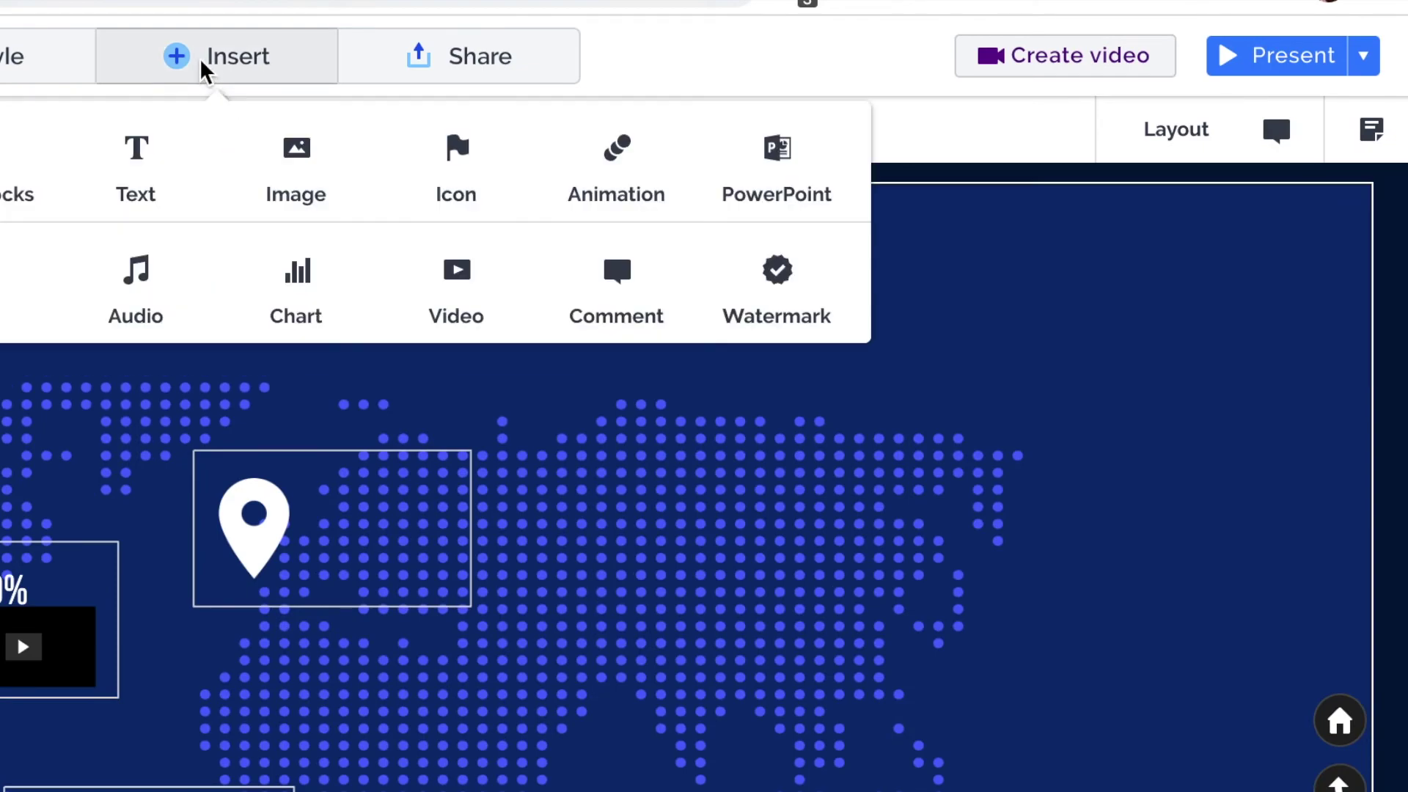
{"action": "left_click", "coordinate": [785, 280]}
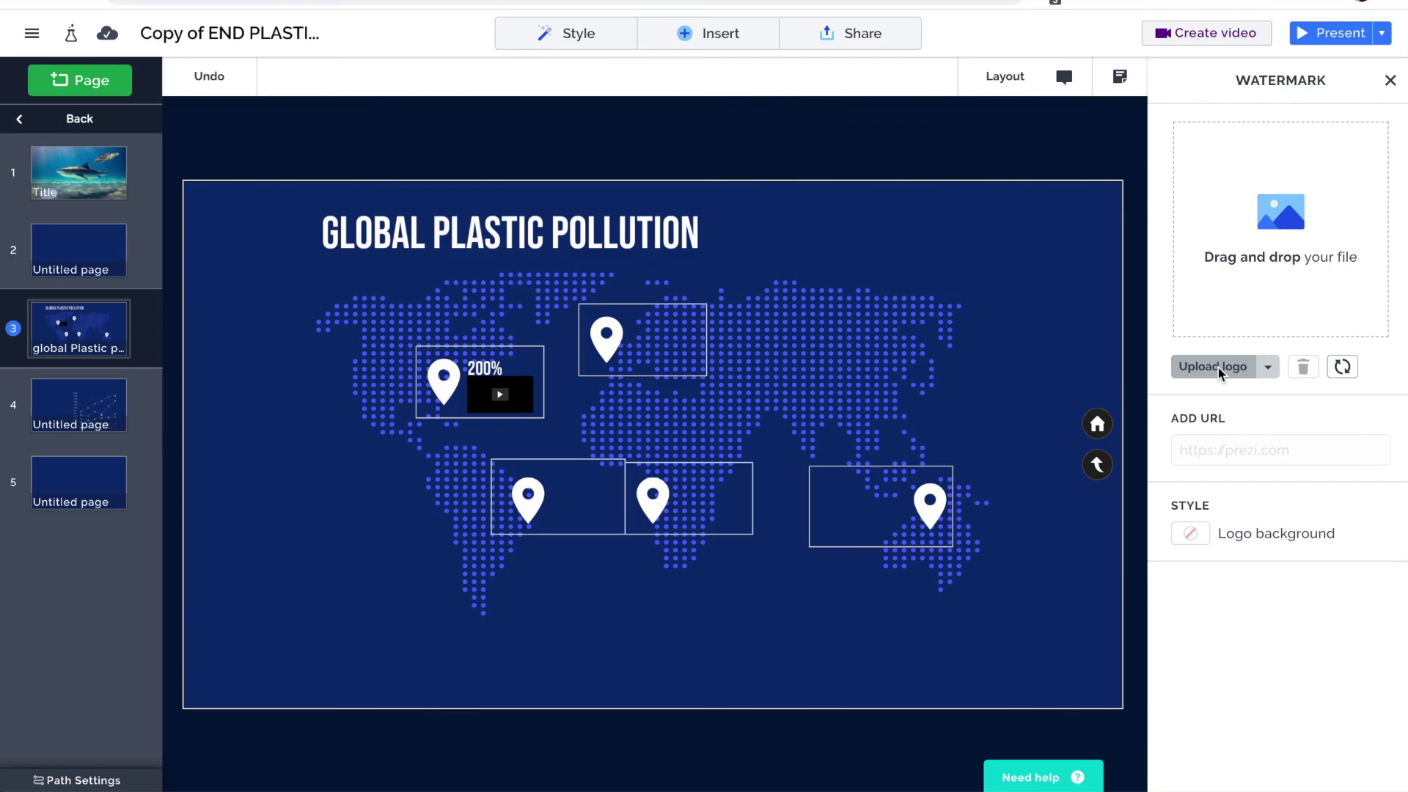
{"action": "left_click", "coordinate": [1088, 632]}
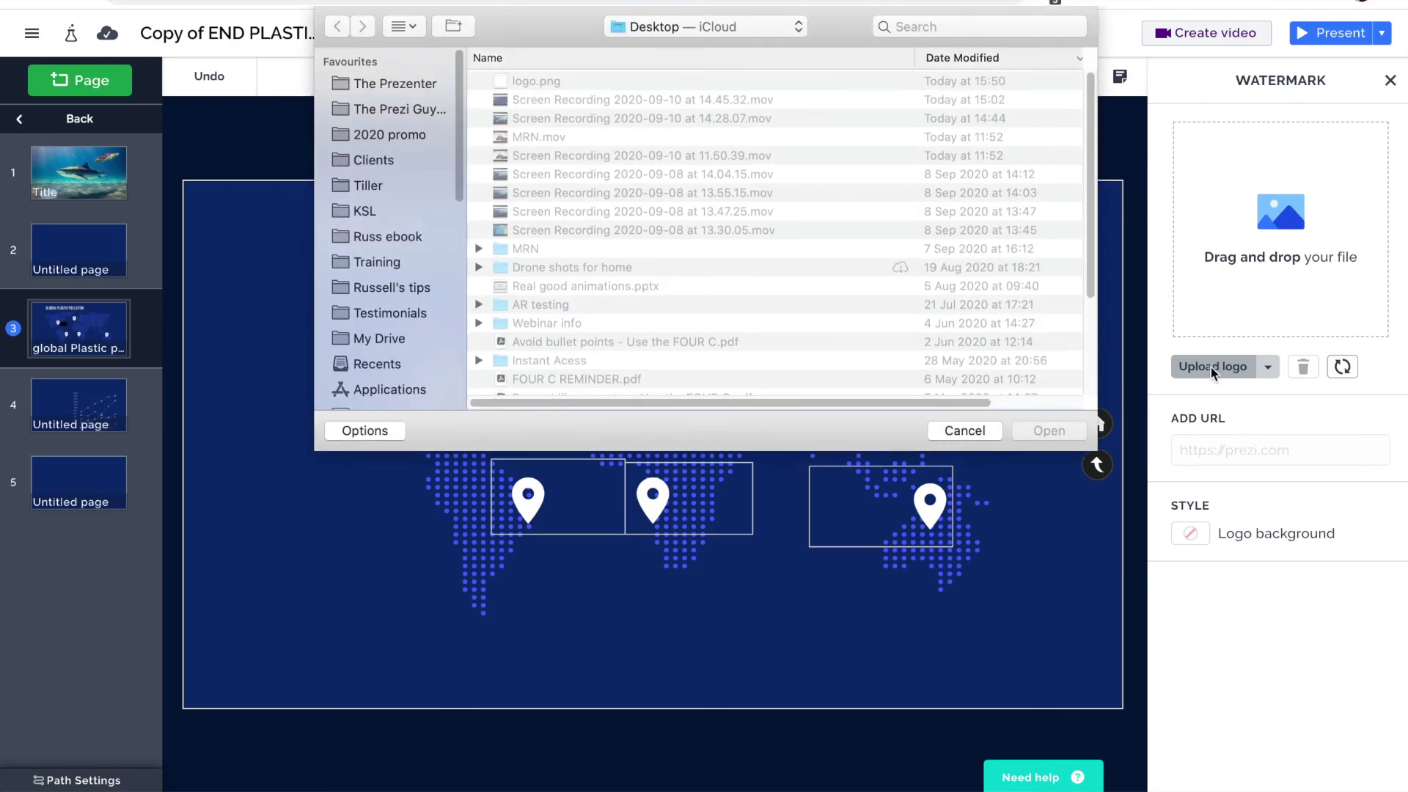
{"action": "left_click", "coordinate": [516, 82]}
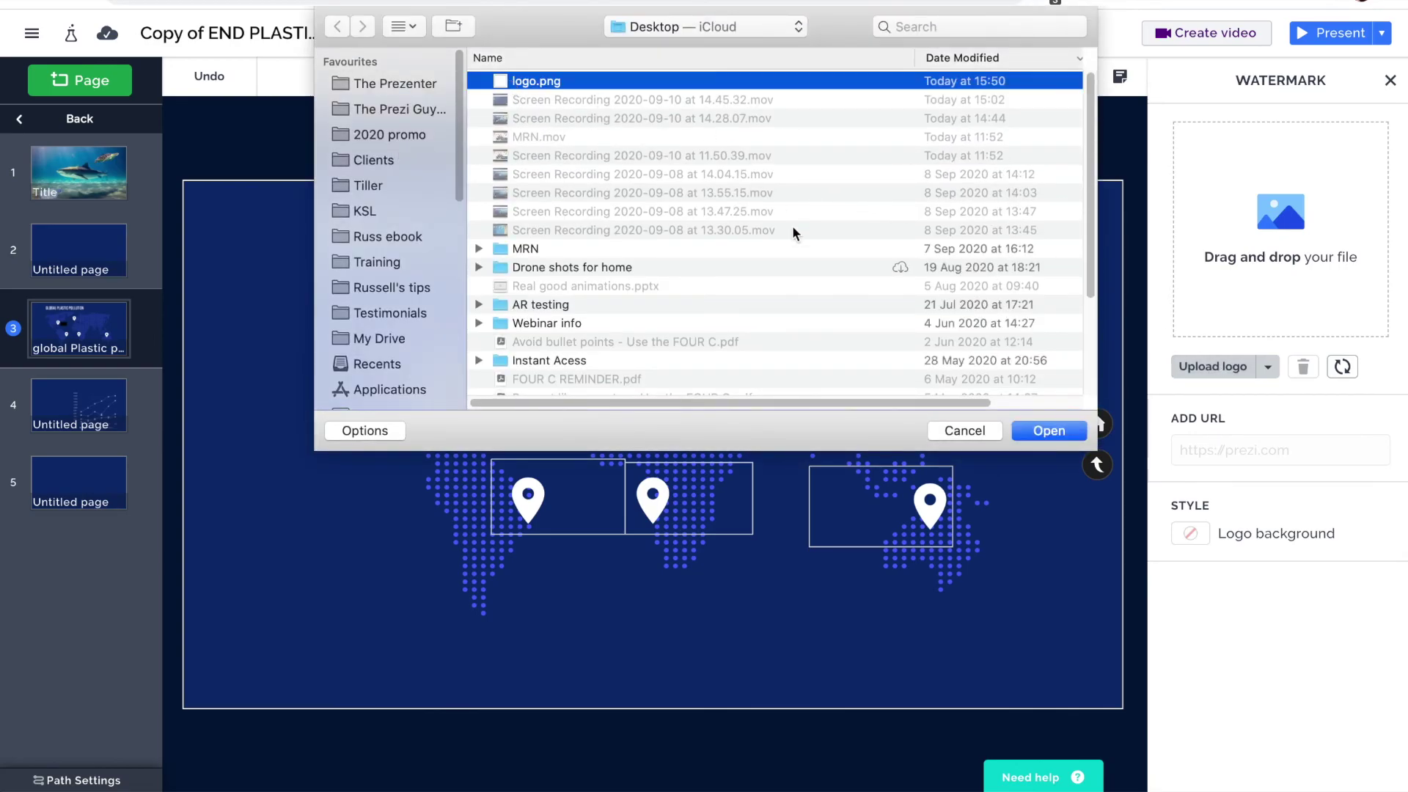
{"action": "left_click", "coordinate": [1053, 432]}
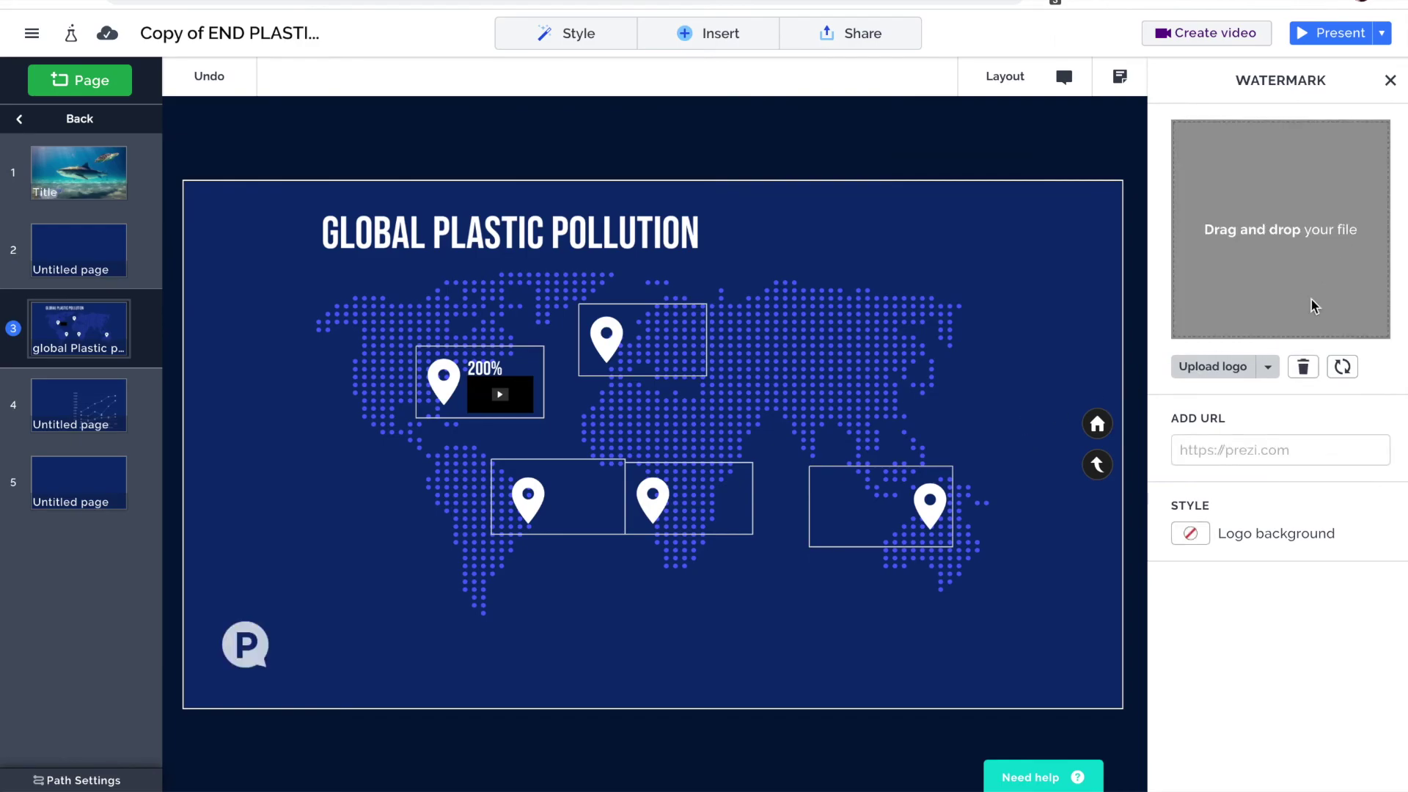
{"action": "mouse_move", "coordinate": [250, 638]}
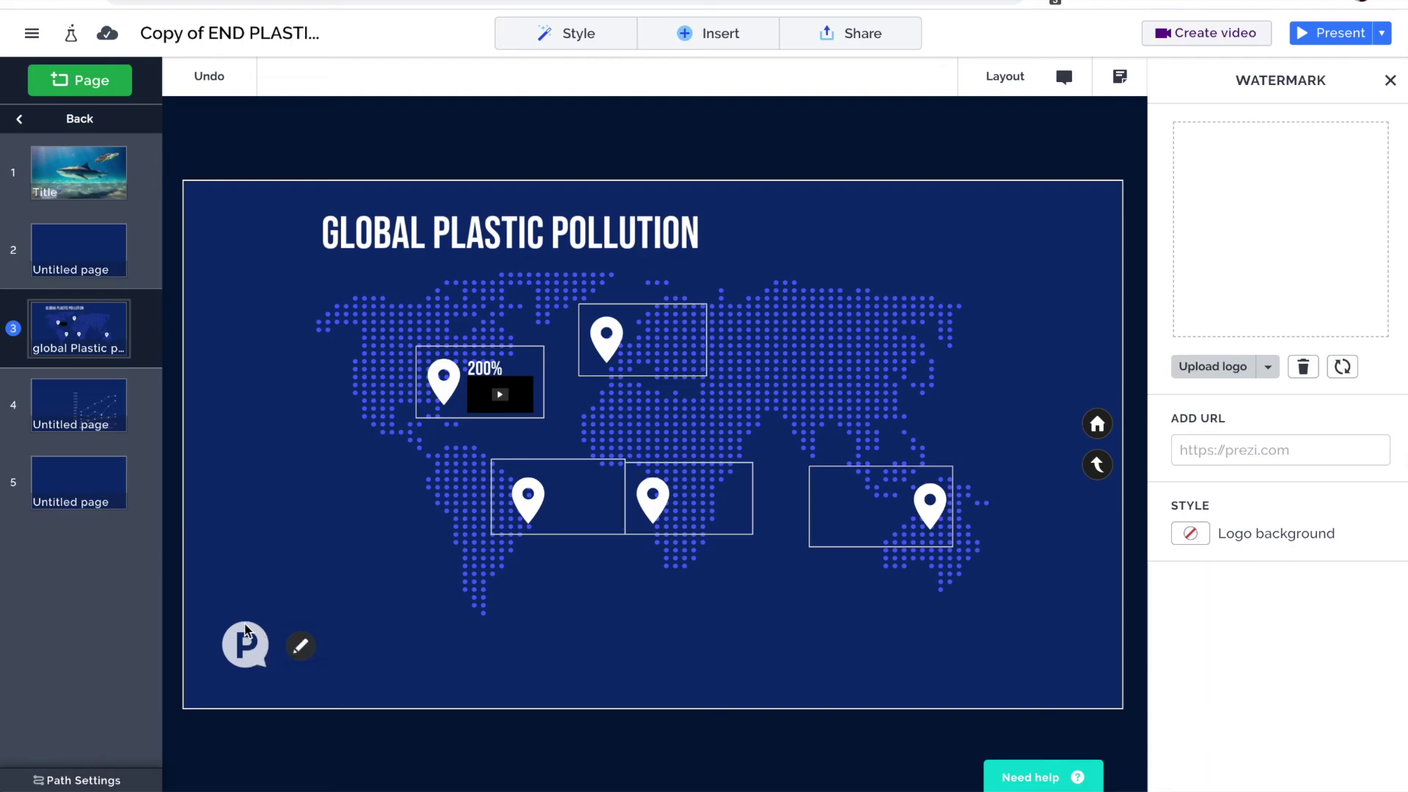